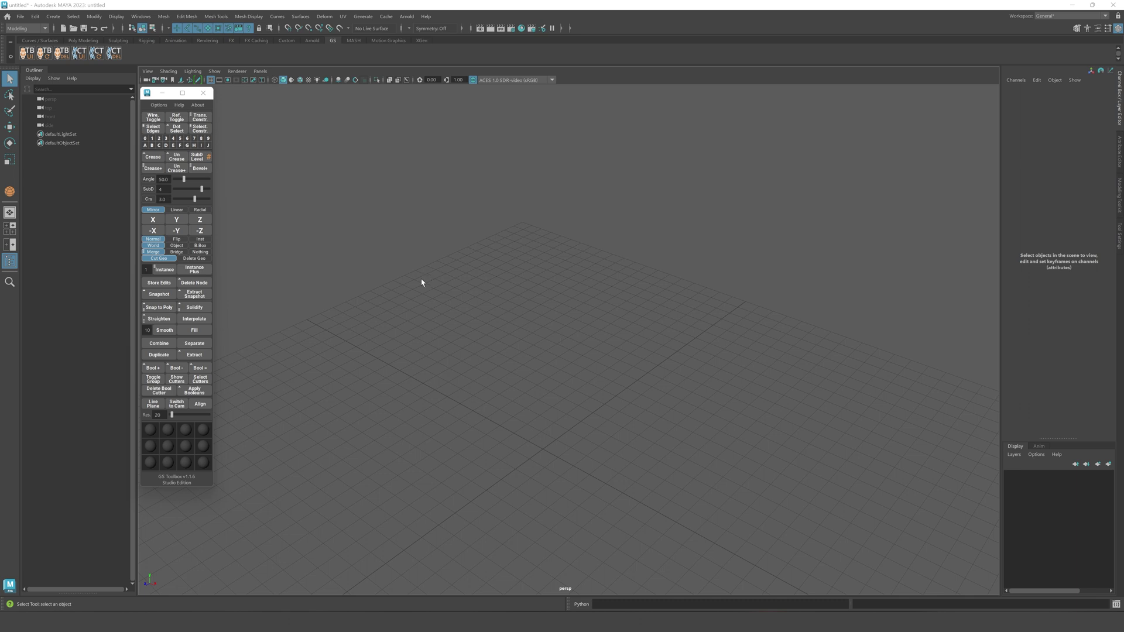
Move the GS Toolbox window slightly inward over the viewport.
{"action": "left_click", "coordinate": [278, 16]}
{"action": "left_click", "coordinate": [169, 5]}
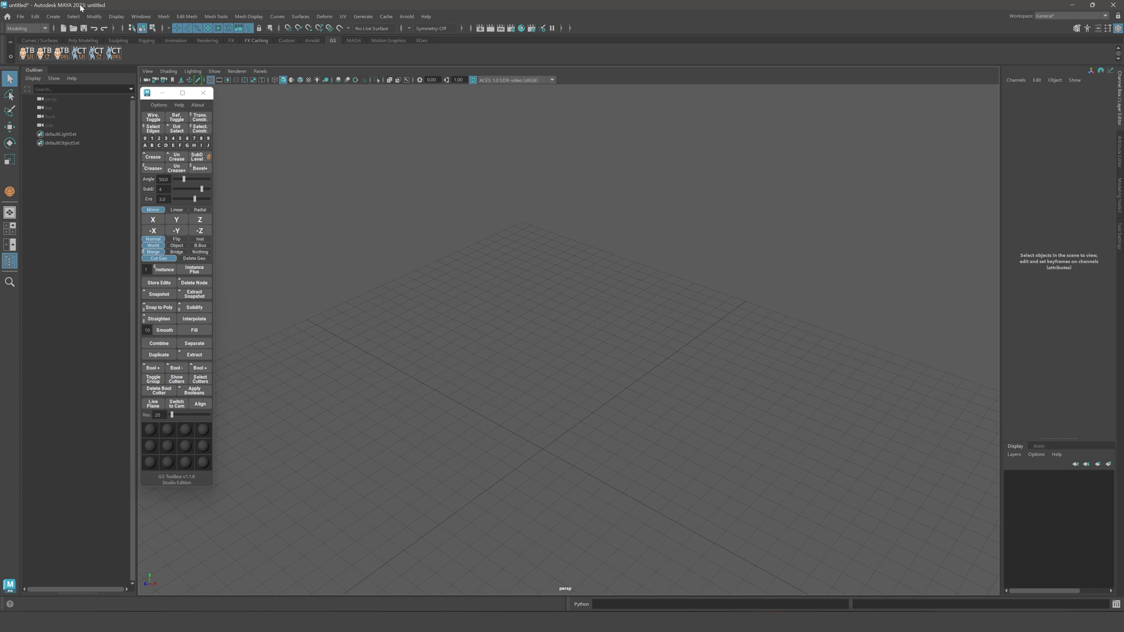
{"action": "left_click_drag", "start_coordinate": [158, 93], "coordinate": [279, 110]}
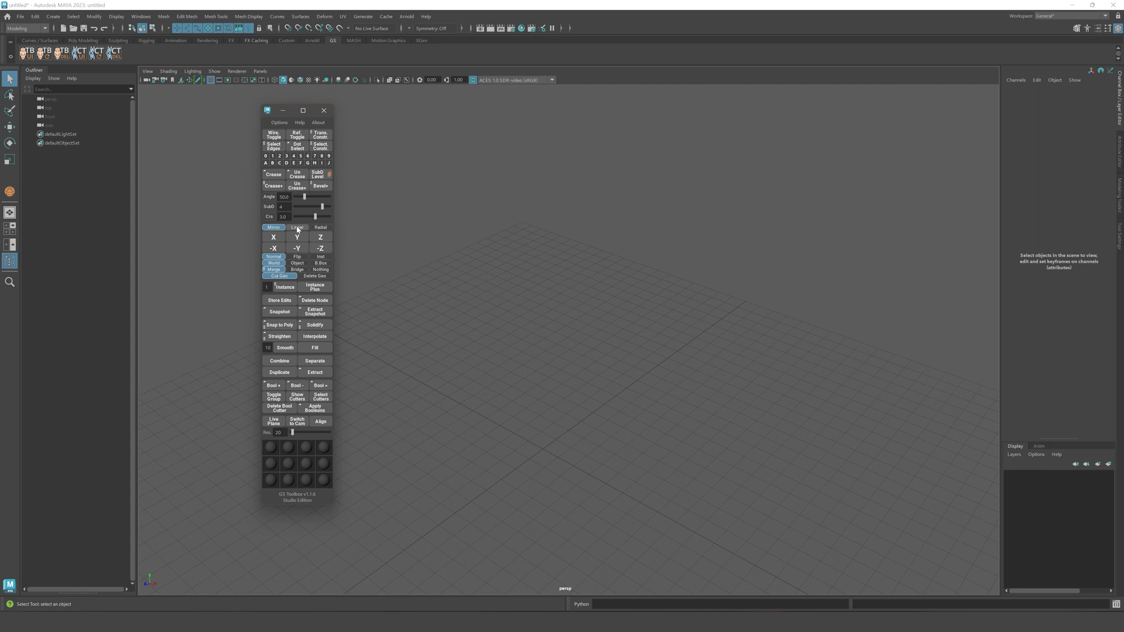
{"action": "left_click_drag", "start_coordinate": [265, 112], "coordinate": [165, 118]}
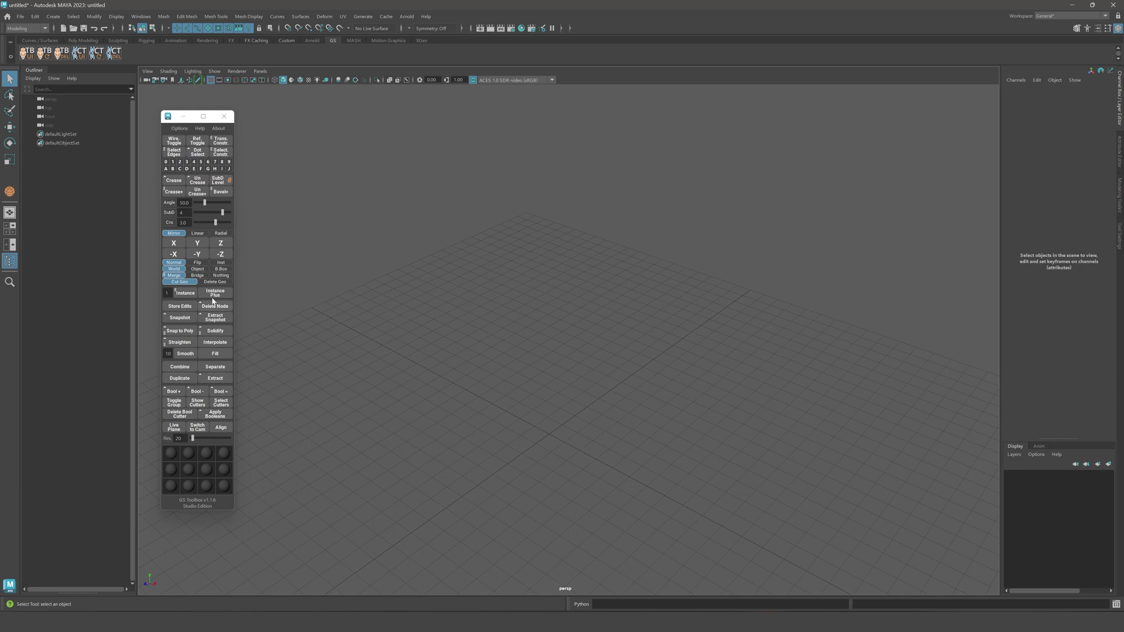
Create a polygon sphere of radius 50 centred on the grid origin.
{"action": "right_click_drag", "start_coordinate": [545, 345], "coordinate": [595, 346], "text": "shift"}
{"action": "key", "text": "x"}
{"action": "left_click_drag", "start_coordinate": [549, 436], "coordinate": [670, 455]}
{"action": "left_click_drag", "start_coordinate": [665, 371], "coordinate": [677, 346], "text": "alt"}
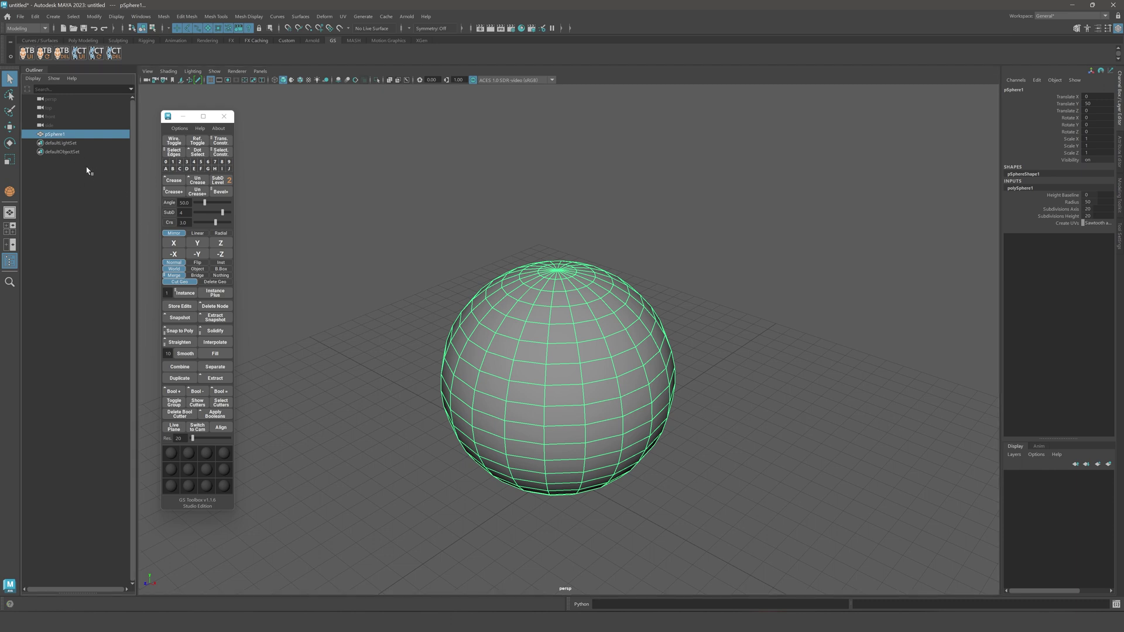
Select a block of faces on the lower front of the sphere and duplicate them with the native Duplicate Face operation.
{"action": "left_click_drag", "start_coordinate": [494, 318], "coordinate": [673, 305], "text": "alt"}
{"action": "right_click_drag", "start_coordinate": [673, 304], "coordinate": [672, 366]}
{"action": "mouse_move", "coordinate": [545, 369]}
{"action": "left_mouse_down"}
{"action": "mouse_move", "coordinate": [511, 311]}
{"action": "mouse_move", "coordinate": [546, 406]}
{"action": "left_mouse_up"}
{"action": "right_click_drag", "start_coordinate": [735, 295], "coordinate": [724, 452], "text": "shift"}
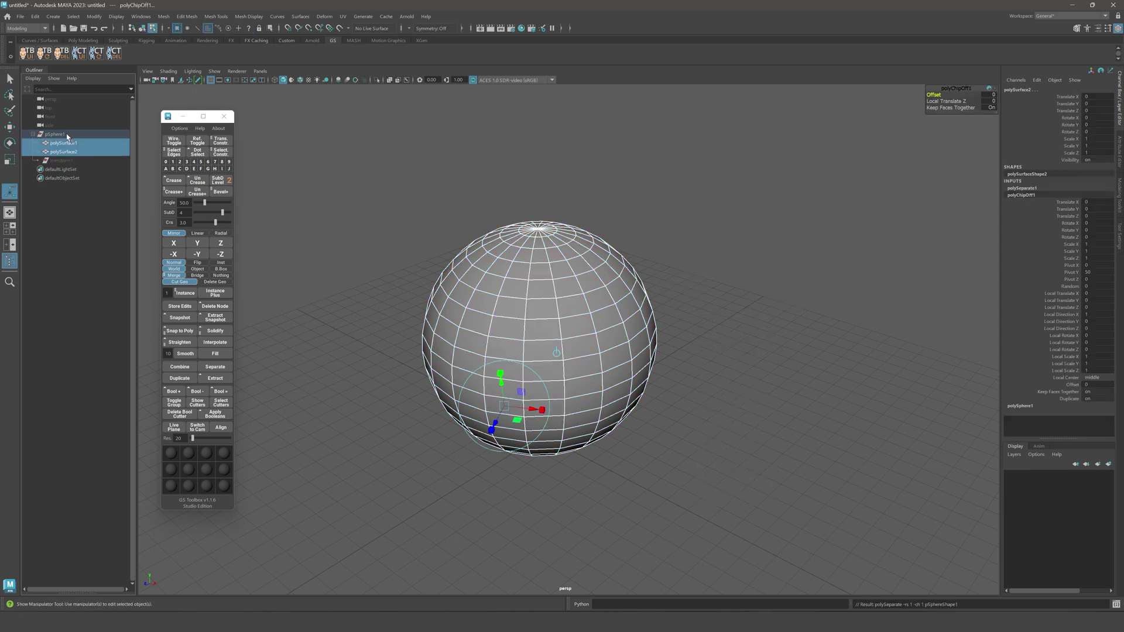
Examine the nodes under pSphere1 by selecting polySurface1, polySurface2, the leftover transform and the parent group in turn.
{"action": "left_click", "coordinate": [64, 143]}
{"action": "left_click", "coordinate": [66, 152]}
{"action": "left_click", "coordinate": [67, 143]}
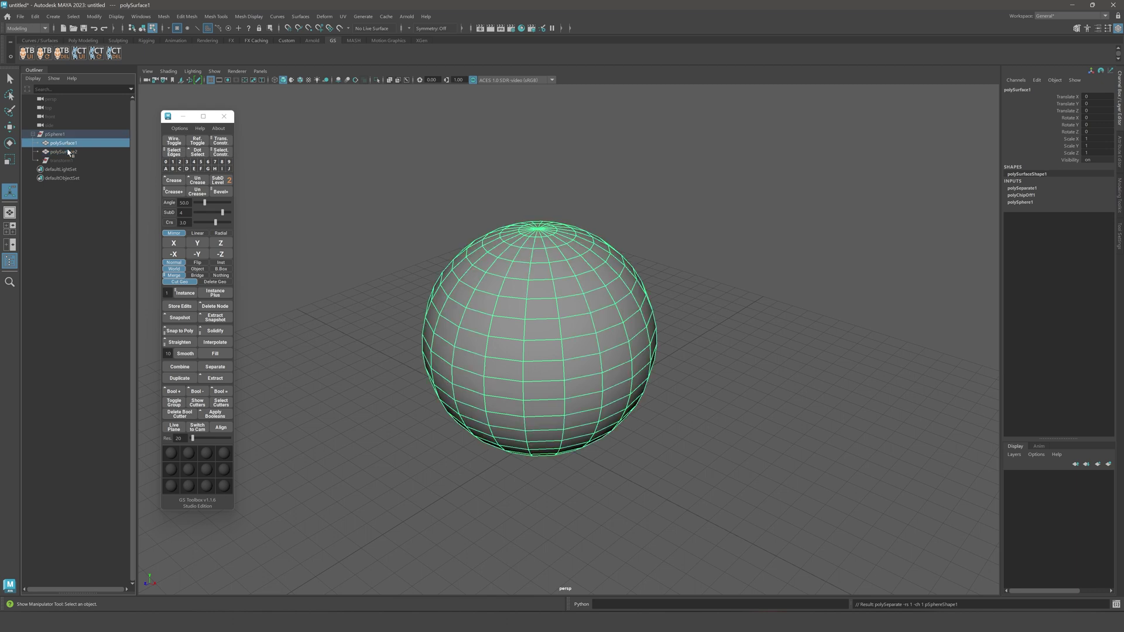
{"action": "left_click", "coordinate": [68, 152]}
{"action": "left_click", "coordinate": [67, 143]}
{"action": "left_click", "coordinate": [67, 152]}
{"action": "left_click", "coordinate": [66, 161]}
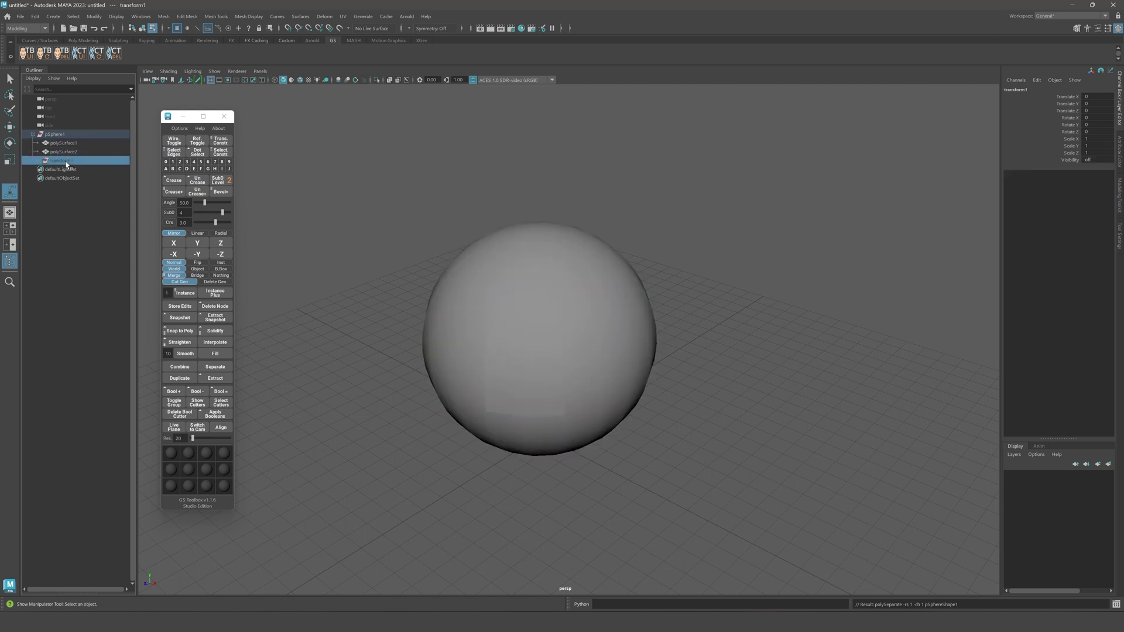
{"action": "left_click", "coordinate": [54, 135]}
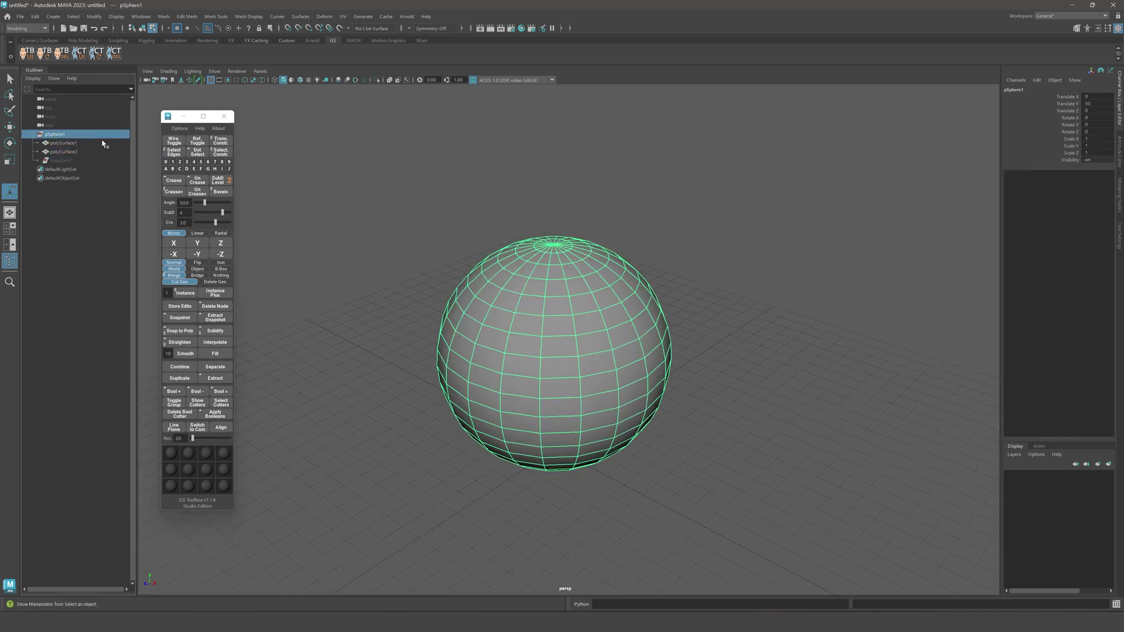
{"action": "middle_click_drag", "start_coordinate": [338, 182], "coordinate": [295, 174], "text": "alt"}
{"action": "left_click", "coordinate": [276, 179]}
Duplicate a second block of faces from polySurface1 with the native Duplicate Face operation.
{"action": "left_click", "coordinate": [72, 146]}
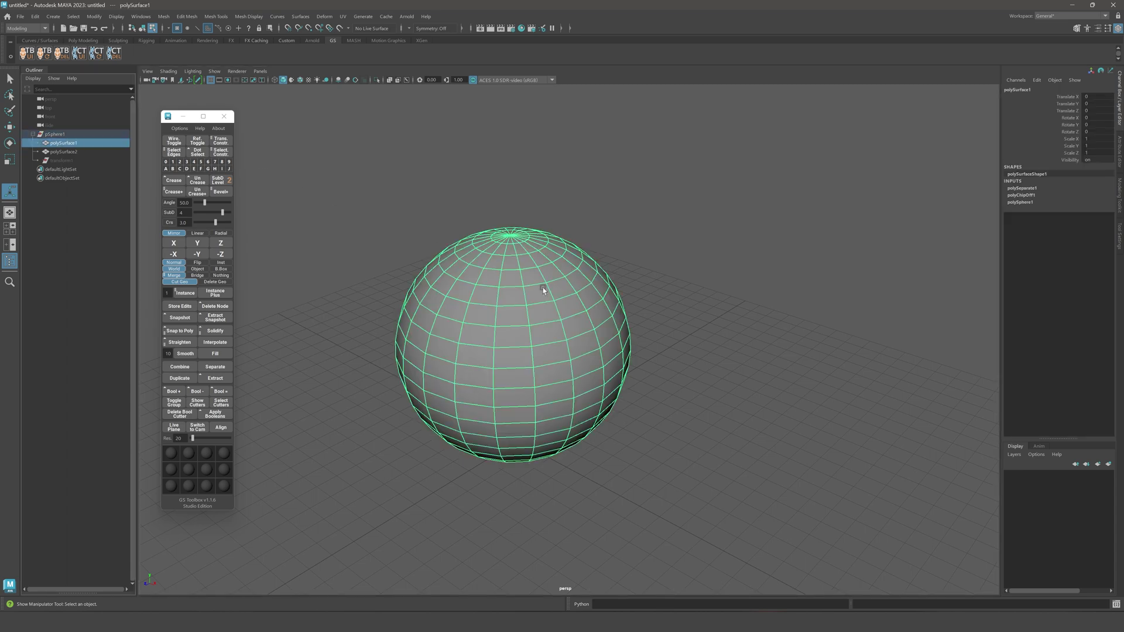
{"action": "right_click_drag", "start_coordinate": [541, 286], "coordinate": [553, 246]}
{"action": "left_click_drag", "start_coordinate": [631, 260], "coordinate": [577, 366], "text": "alt"}
{"action": "left_click", "coordinate": [697, 290]}
{"action": "key", "text": "q"}
{"action": "left_click_drag", "start_coordinate": [665, 291], "coordinate": [695, 269], "text": "alt"}
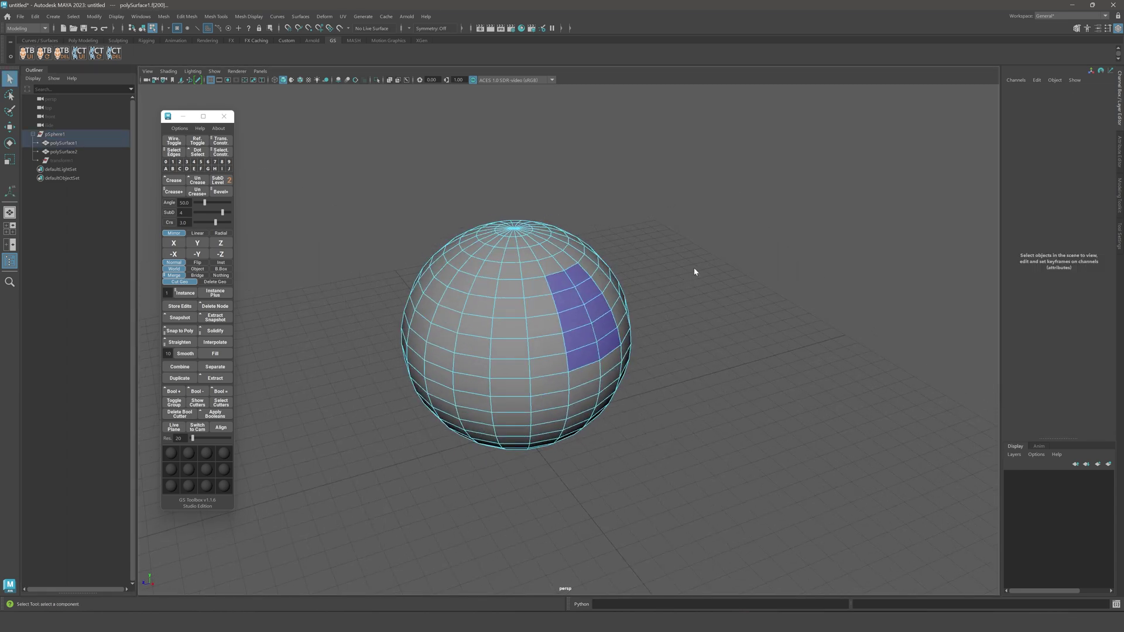
{"action": "right_click_drag", "start_coordinate": [695, 269], "coordinate": [697, 294], "text": "shift"}
{"action": "right_click_drag", "start_coordinate": [709, 354], "coordinate": [710, 425], "text": "shift"}
{"action": "left_click", "coordinate": [690, 377]}
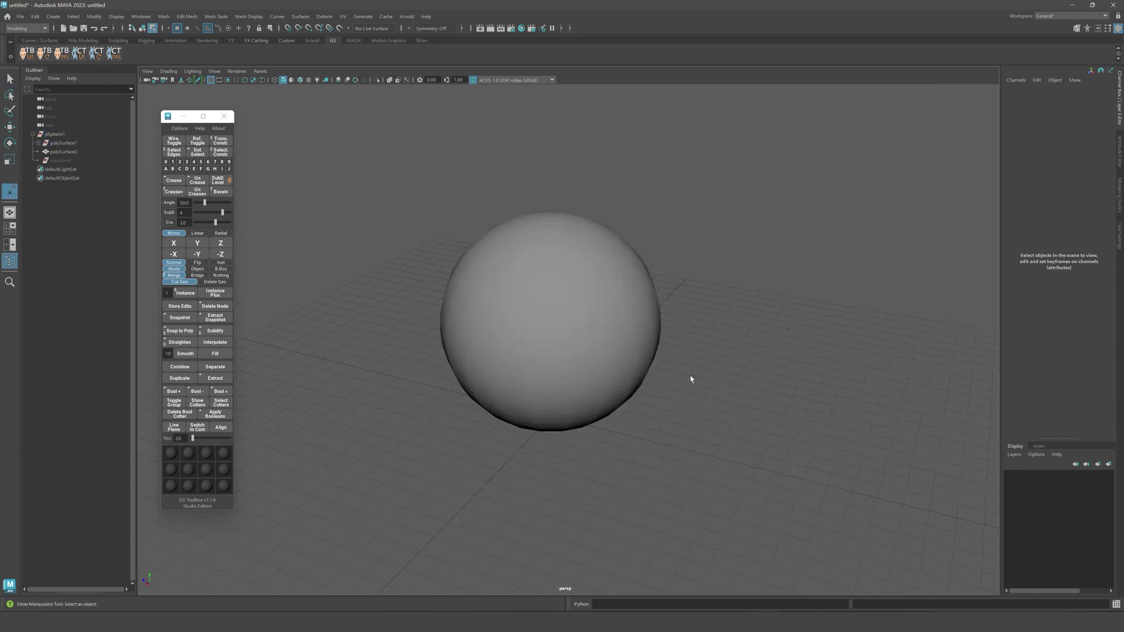
Duplicate a third block of faces from the front of the sphere with the native Duplicate Face operation.
{"action": "left_click_drag", "start_coordinate": [594, 348], "coordinate": [653, 414], "text": "alt"}
{"action": "key", "text": "q"}
{"action": "left_click_drag", "start_coordinate": [530, 308], "coordinate": [591, 398]}
{"action": "right_click_drag", "start_coordinate": [691, 348], "coordinate": [696, 498], "text": "shift"}
{"action": "left_click_drag", "start_coordinate": [695, 459], "coordinate": [725, 434], "text": "alt"}
{"action": "left_click", "coordinate": [725, 434]}
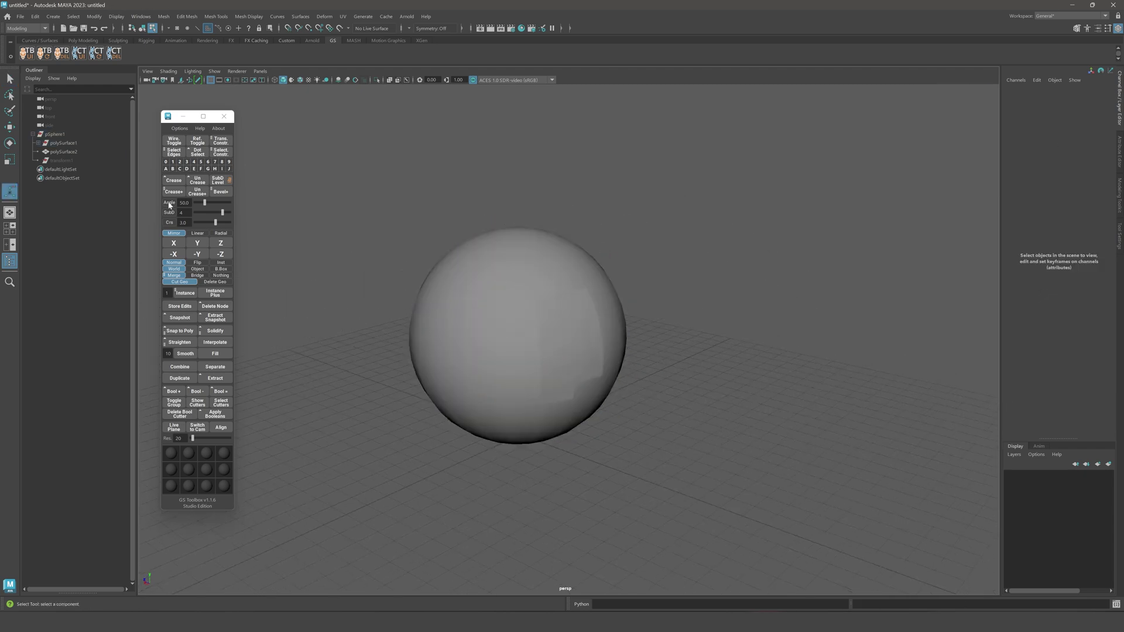
Expand the full polySurface1 hierarchy and examine the nested surfaces and transforms one by one.
{"action": "left_click", "coordinate": [38, 142], "text": "shift"}
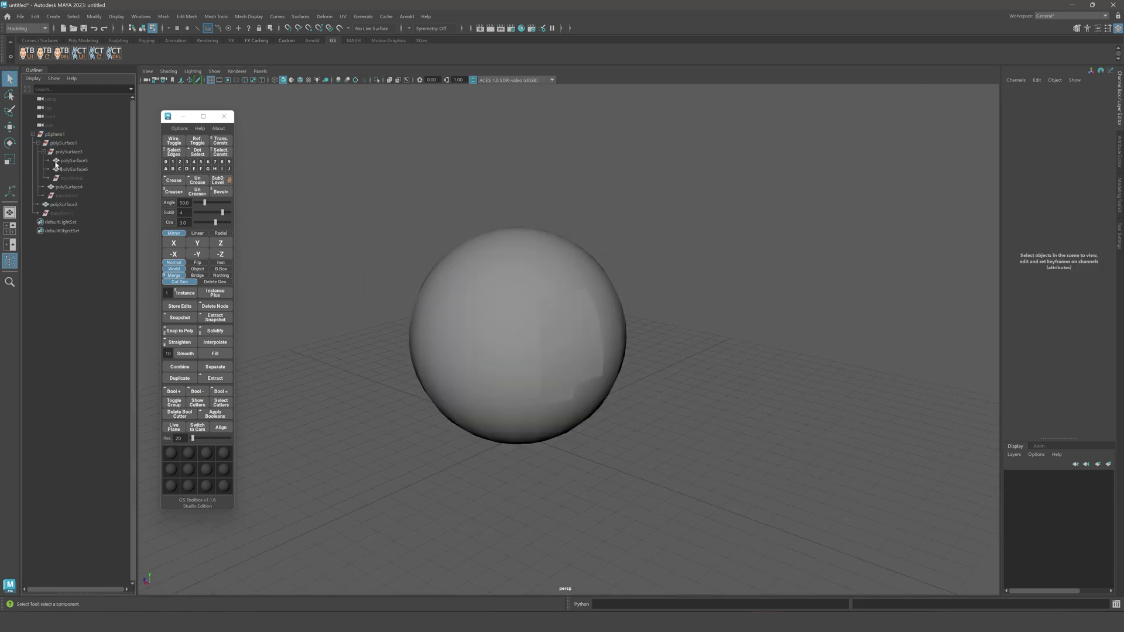
{"action": "left_click", "coordinate": [57, 168]}
{"action": "key", "text": "Down"}
{"action": "key", "text": "Down"}
{"action": "key", "text": "Down"}
{"action": "key", "text": "Down"}
{"action": "key", "text": "Down"}
{"action": "key", "text": "Down"}
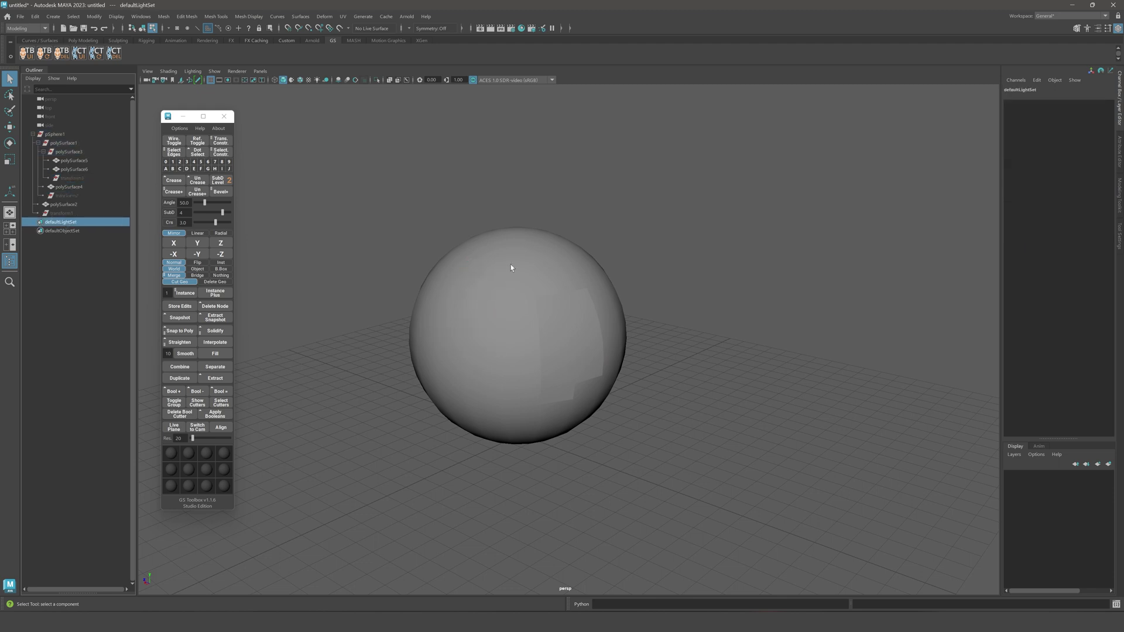
Select all the sphere pieces in object mode, unparent them and delete their construction history.
{"action": "left_click_drag", "start_coordinate": [349, 180], "coordinate": [711, 470]}
{"action": "right_click_drag", "start_coordinate": [605, 287], "coordinate": [645, 267]}
{"action": "left_click_drag", "start_coordinate": [391, 187], "coordinate": [653, 511]}
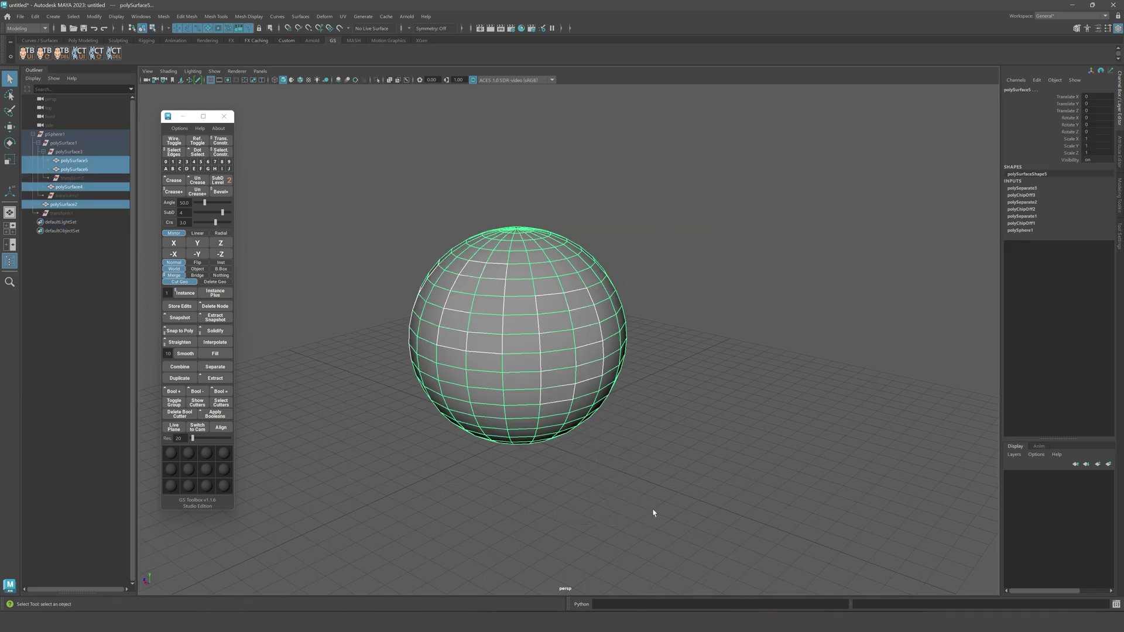
{"action": "key", "text": "shift+p"}
{"action": "key", "text": "alt+shift+d"}
{"action": "middle_click_drag", "start_coordinate": [554, 383], "coordinate": [584, 399], "text": "alt"}
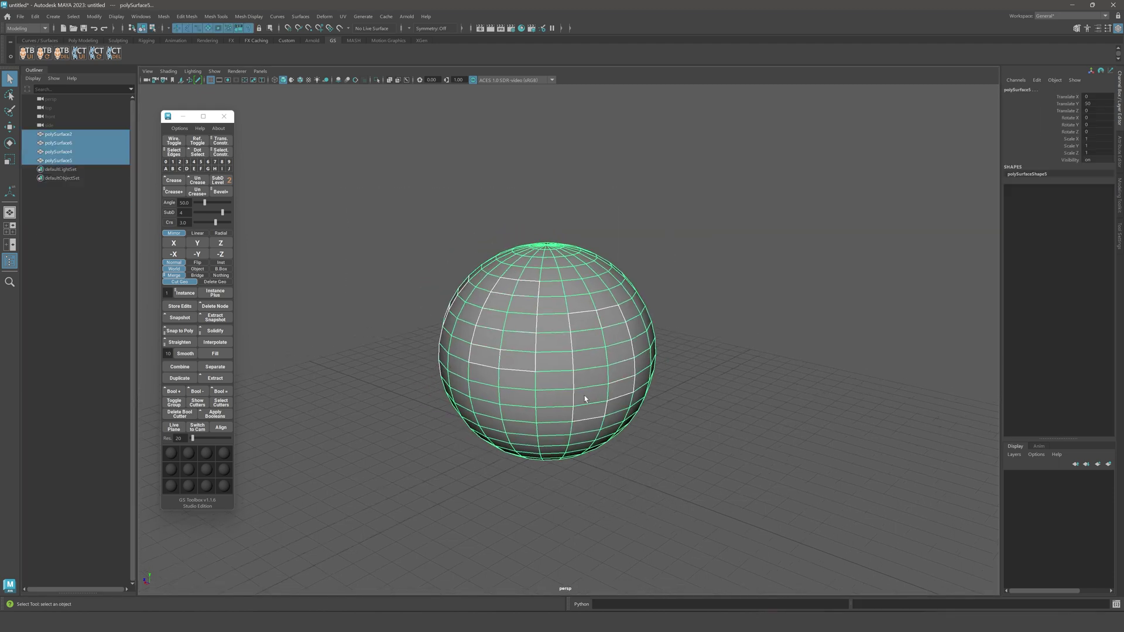
Check the unparented surfaces one by one to see which part of the sphere each one is.
{"action": "left_click", "coordinate": [77, 143]}
{"action": "left_click", "coordinate": [76, 152]}
{"action": "left_click", "coordinate": [74, 161]}
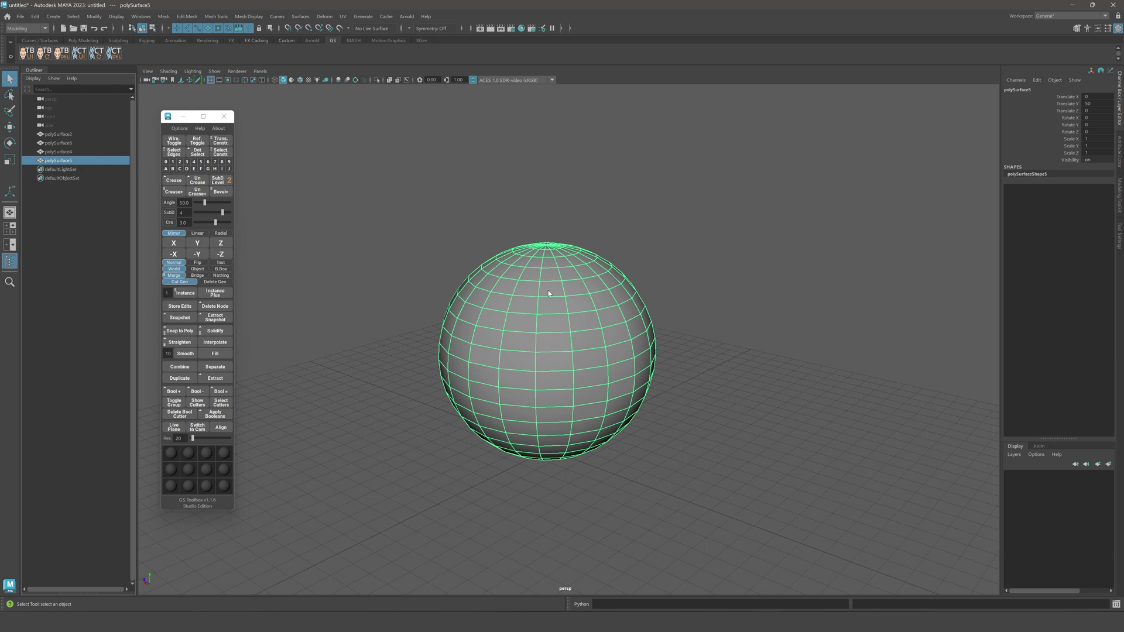
{"action": "left_click", "coordinate": [71, 144]}
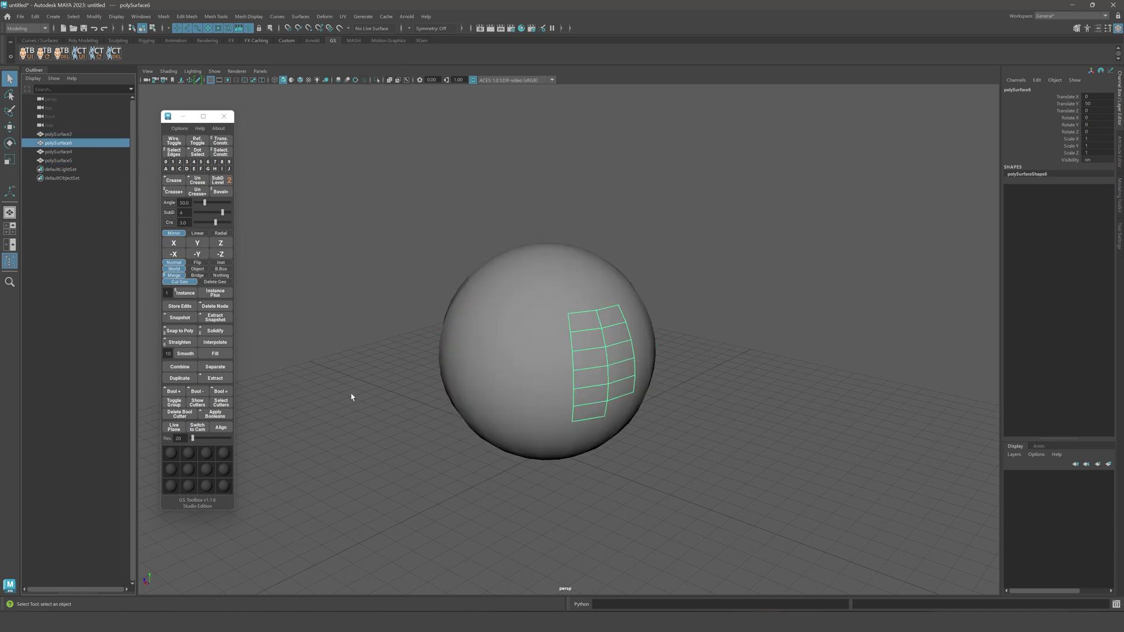
{"action": "middle_click_drag", "start_coordinate": [551, 322], "coordinate": [625, 349], "text": "alt"}
{"action": "left_click_drag", "start_coordinate": [573, 287], "coordinate": [592, 297], "text": "alt"}
{"action": "middle_click_drag", "start_coordinate": [531, 290], "coordinate": [498, 304], "text": "alt"}
Undo the history deletion, the unparenting and the face duplications back to the original sphere.
{"action": "key", "text": "ctrl+z"}
{"action": "key", "text": "ctrl+z"}
{"action": "key", "text": "ctrl+z"}
{"action": "key", "text": "ctrl+z"}
{"action": "key", "text": "ctrl+z"}
{"action": "key", "text": "ctrl+z"}
{"action": "key", "text": "ctrl+z"}
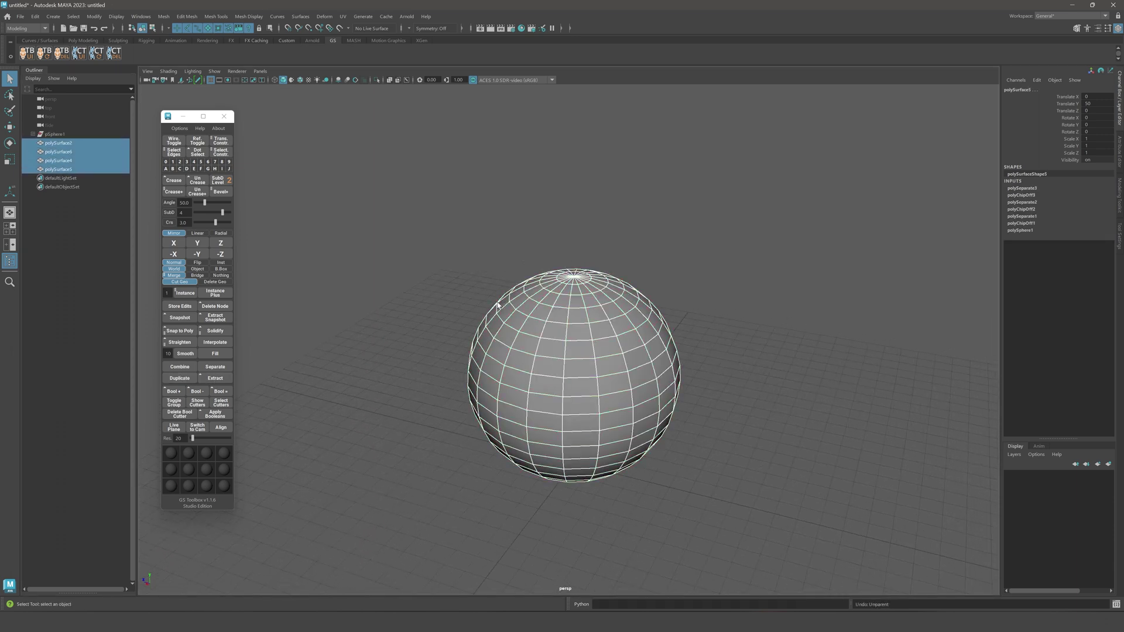
{"action": "key", "text": "ctrl+z"}
{"action": "key", "text": "ctrl+z"}
{"action": "key", "text": "ctrl+z"}
{"action": "key", "text": "ctrl+z"}
{"action": "key", "text": "ctrl+z"}
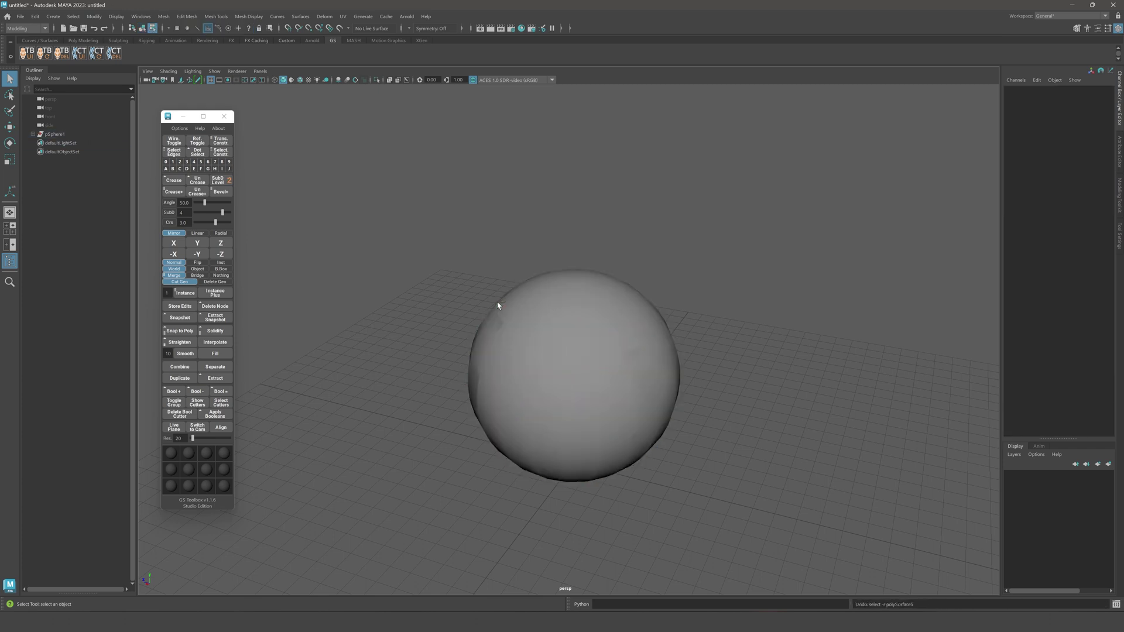
{"action": "key", "text": "ctrl+z"}
{"action": "key", "text": "ctrl+z"}
{"action": "key", "text": "ctrl+z"}
{"action": "key", "text": "ctrl+z"}
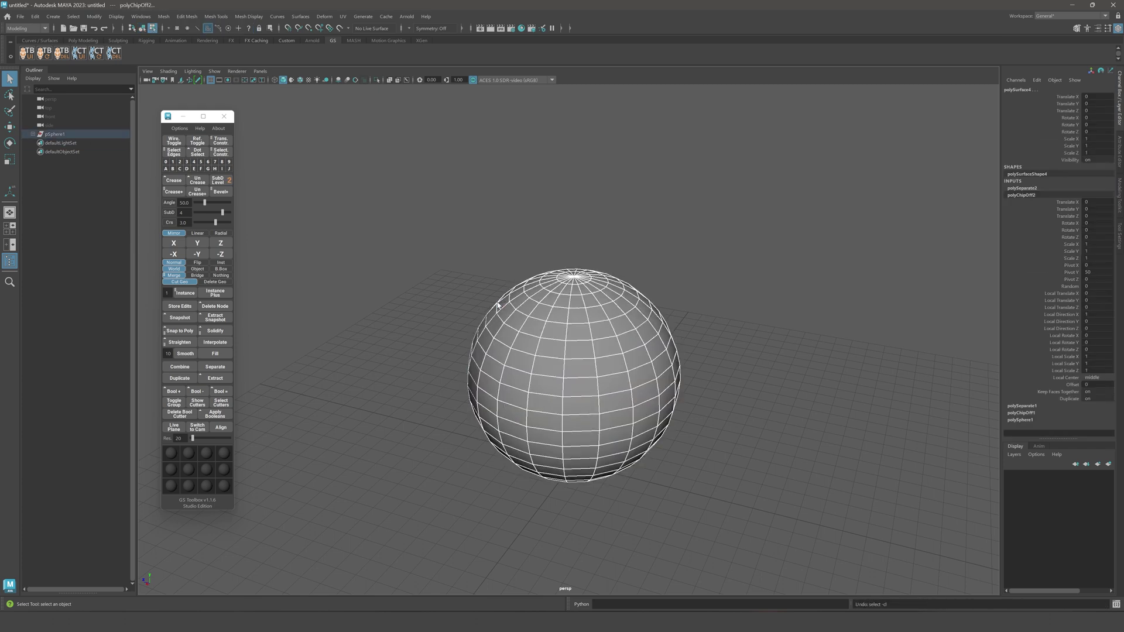
{"action": "key", "text": "ctrl+z"}
{"action": "key", "text": "ctrl+z"}
{"action": "key", "text": "ctrl+z"}
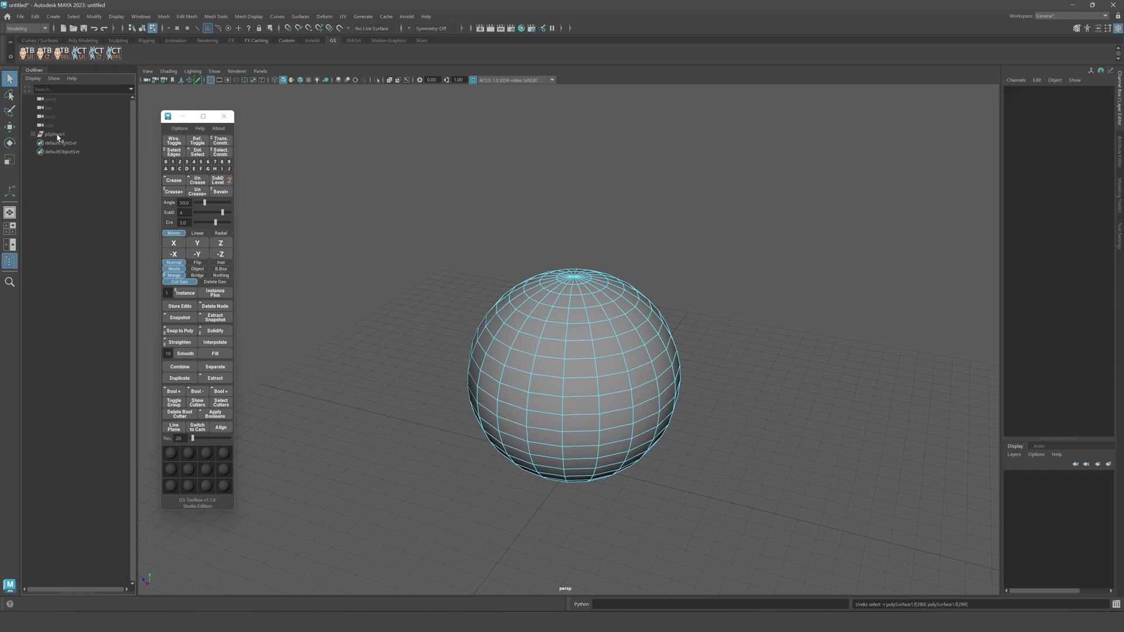
Duplicate a block of faces on the sphere's front as a separate object with the toolbox's Duplicate, and undo moving the sphere.
{"action": "mouse_move", "coordinate": [541, 322]}
{"action": "left_mouse_down"}
{"action": "mouse_move", "coordinate": [574, 399]}
{"action": "mouse_move", "coordinate": [569, 328]}
{"action": "mouse_move", "coordinate": [571, 351]}
{"action": "left_mouse_up"}
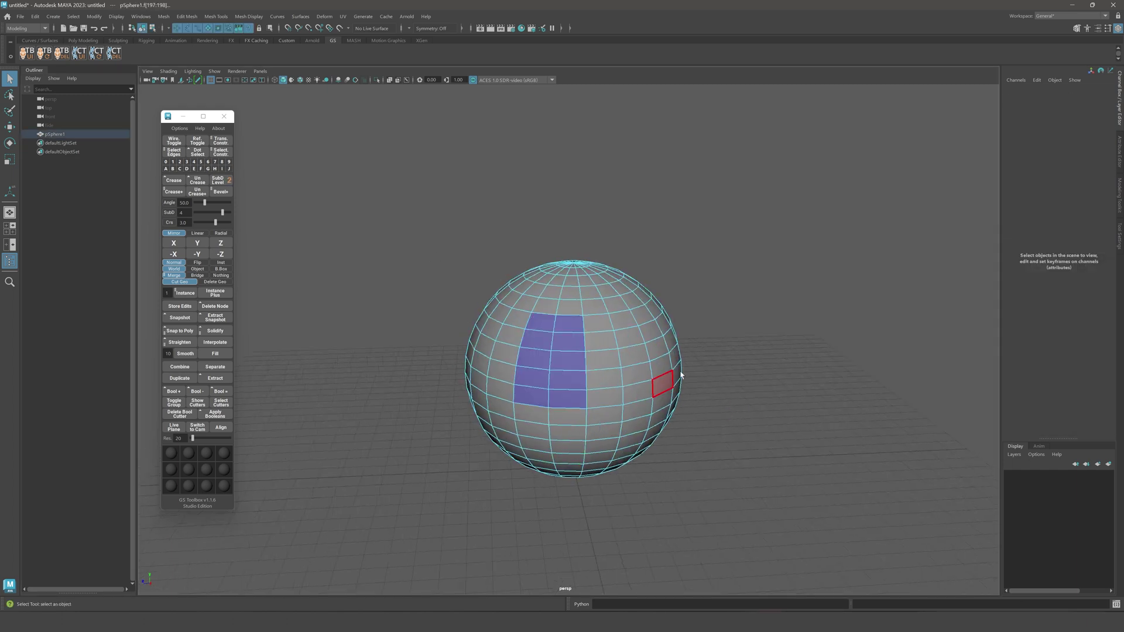
{"action": "left_click", "coordinate": [178, 379]}
{"action": "left_click_drag", "start_coordinate": [431, 381], "coordinate": [761, 317], "text": "alt"}
{"action": "left_click", "coordinate": [612, 343]}
{"action": "key", "text": "w"}
{"action": "key", "text": "ctrl+z"}
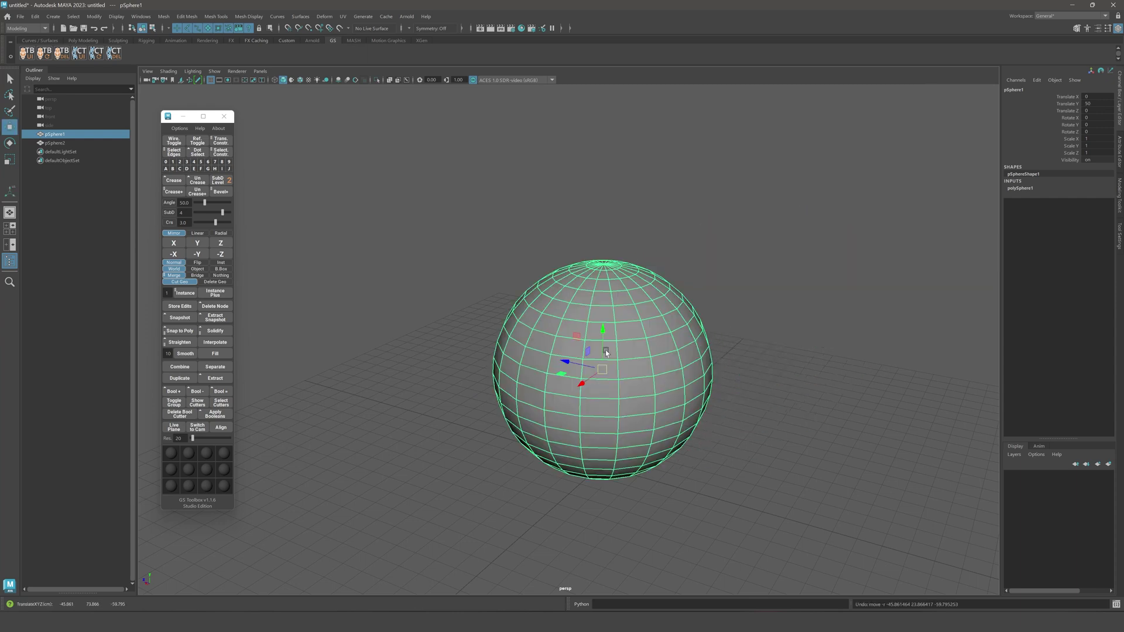
Try to move the duplicated face patch away from the sphere's surface and return to object selection.
{"action": "left_click", "coordinate": [521, 353]}
{"action": "left_click_drag", "start_coordinate": [665, 326], "coordinate": [729, 322], "text": "alt"}
{"action": "right_click_drag", "start_coordinate": [728, 322], "coordinate": [685, 434], "text": "ctrl"}
{"action": "left_click_drag", "start_coordinate": [685, 434], "coordinate": [645, 429], "text": "alt"}
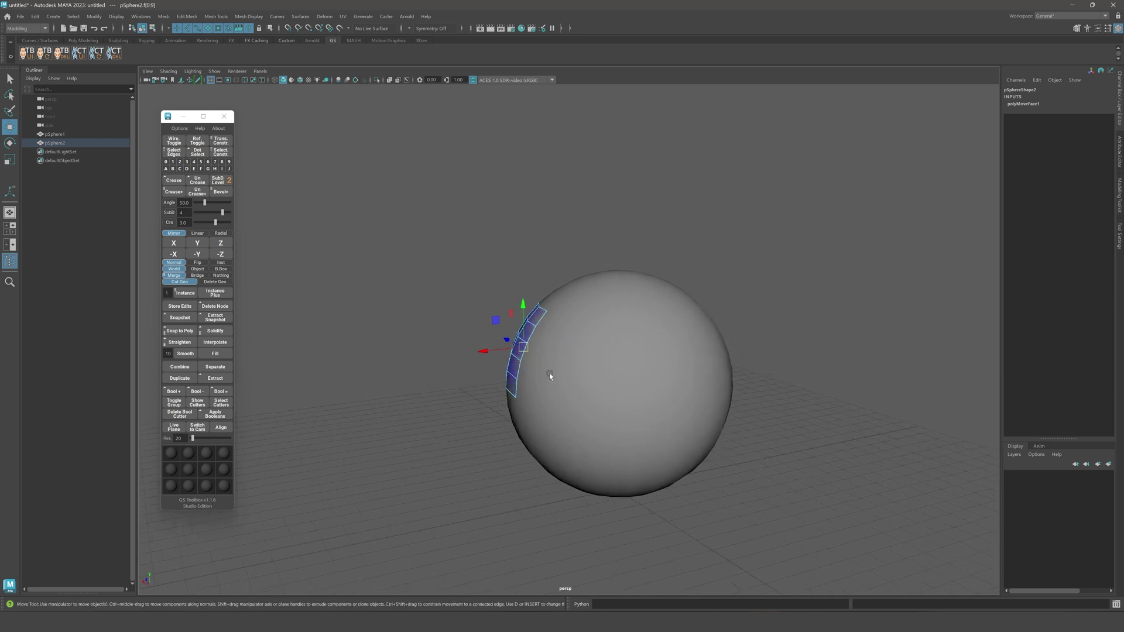
{"action": "left_click_drag", "start_coordinate": [524, 347], "coordinate": [501, 326]}
{"action": "key", "text": "q"}
{"action": "left_click", "coordinate": [394, 255]}
{"action": "left_click_drag", "start_coordinate": [394, 256], "coordinate": [452, 258], "text": "alt"}
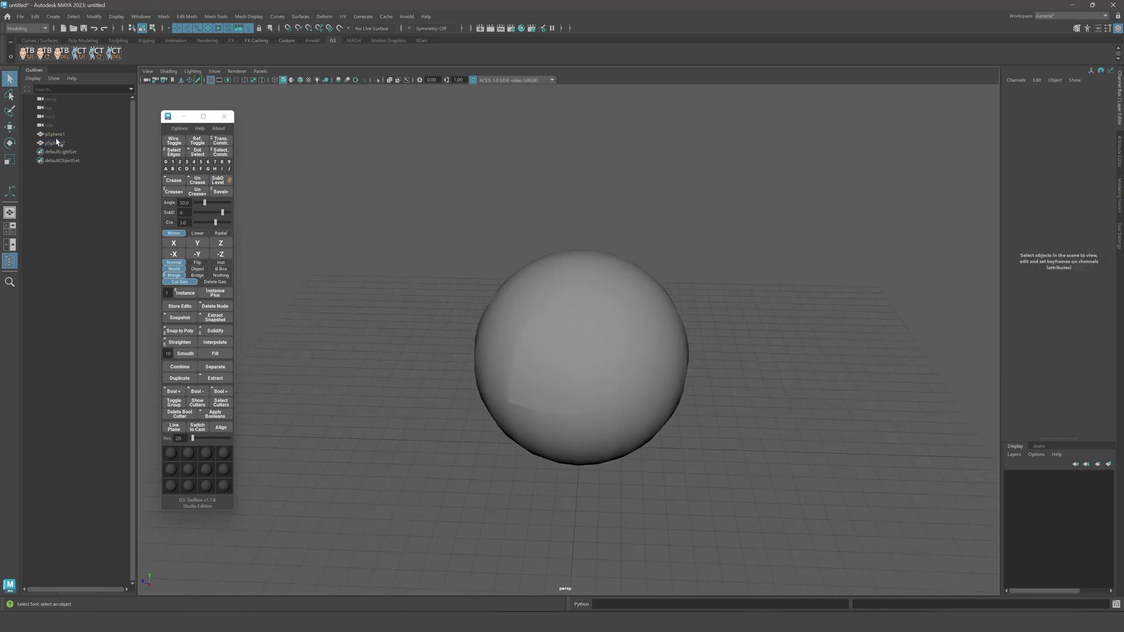
Compare pSphere1 and pSphere2 by selecting them alternately to see the sphere and its duplicated patch.
{"action": "left_click", "coordinate": [57, 135]}
{"action": "left_click", "coordinate": [56, 143]}
{"action": "left_click", "coordinate": [56, 137]}
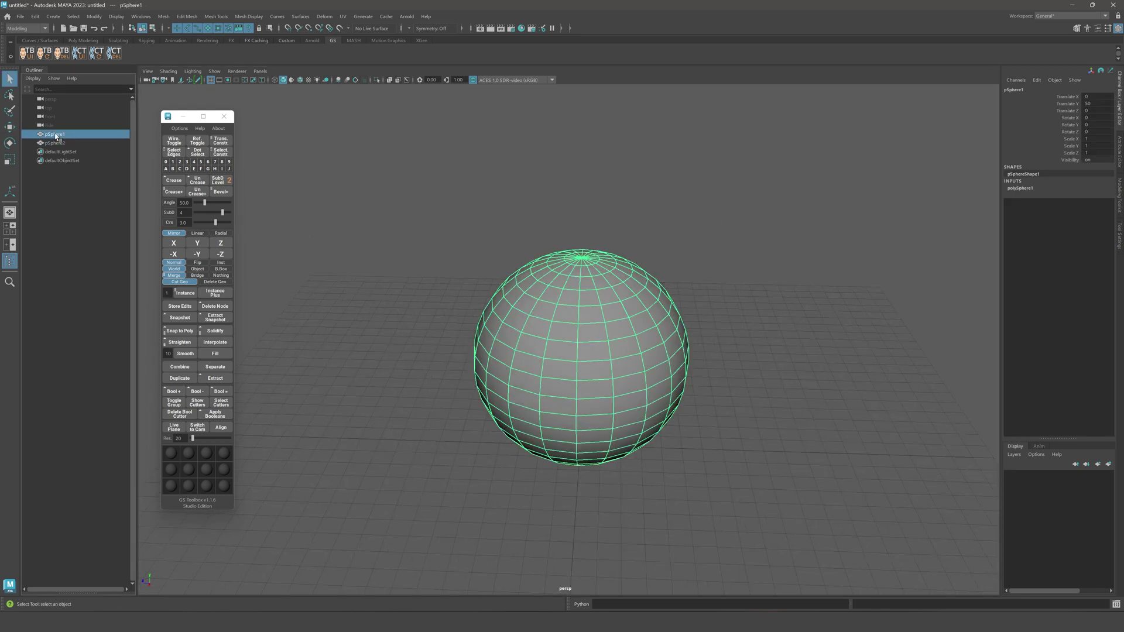
{"action": "left_click", "coordinate": [60, 142]}
{"action": "left_click", "coordinate": [61, 136]}
{"action": "left_click", "coordinate": [61, 142]}
{"action": "left_click", "coordinate": [60, 135]}
{"action": "left_click", "coordinate": [59, 143]}
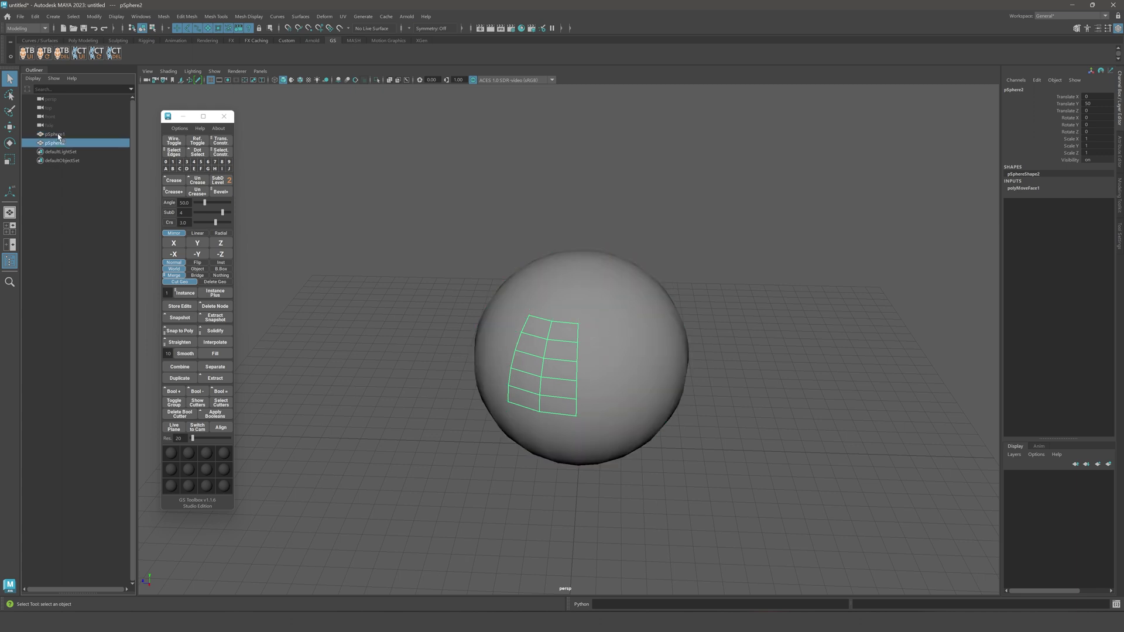
Duplicate another block of sphere faces with the toolbox's Duplicate, offset about 20 units outward, and return to object mode.
{"action": "middle_click_drag", "start_coordinate": [656, 340], "coordinate": [667, 357], "text": "alt"}
{"action": "left_click", "coordinate": [668, 358]}
{"action": "key", "text": "F11"}
{"action": "mouse_move", "coordinate": [600, 325]}
{"action": "left_mouse_down"}
{"action": "mouse_move", "coordinate": [651, 396]}
{"action": "mouse_move", "coordinate": [614, 374]}
{"action": "mouse_move", "coordinate": [566, 383]}
{"action": "mouse_move", "coordinate": [554, 421]}
{"action": "mouse_move", "coordinate": [572, 422]}
{"action": "mouse_move", "coordinate": [463, 381]}
{"action": "mouse_move", "coordinate": [526, 394]}
{"action": "mouse_move", "coordinate": [434, 377]}
{"action": "left_mouse_up"}
{"action": "left_click", "coordinate": [183, 379]}
{"action": "key", "text": "ctrl+z"}
{"action": "key", "text": "q"}
{"action": "right_click_drag", "start_coordinate": [492, 228], "coordinate": [524, 214]}
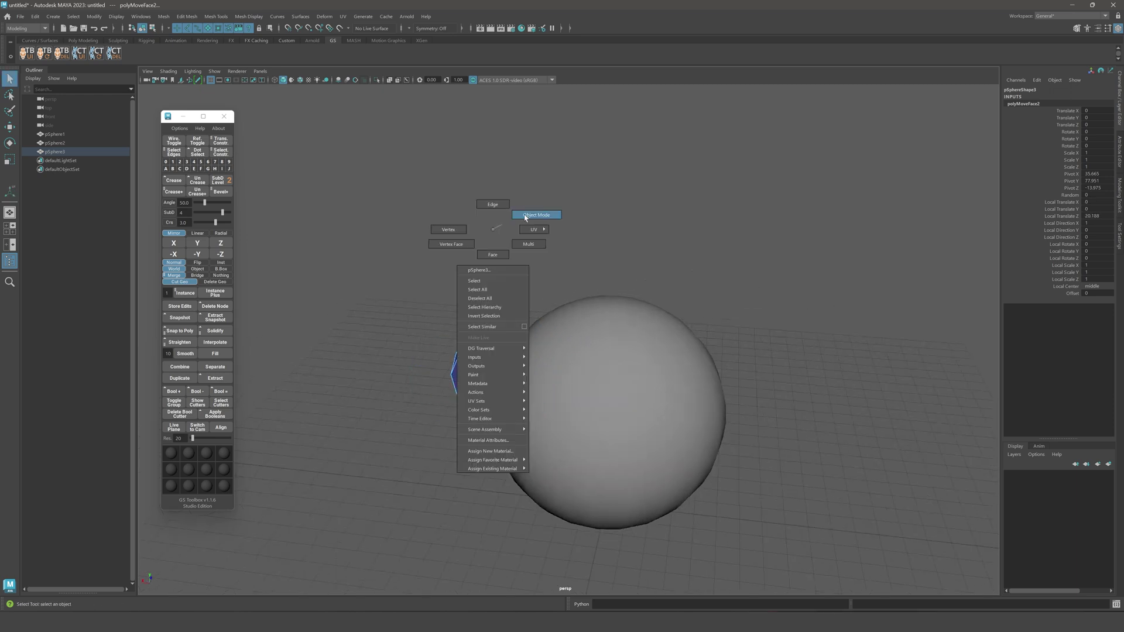
{"action": "left_click", "coordinate": [525, 214]}
Delete the offset patch pSphere3 and the original sphere.
{"action": "left_click", "coordinate": [79, 144]}
{"action": "left_click", "coordinate": [74, 152]}
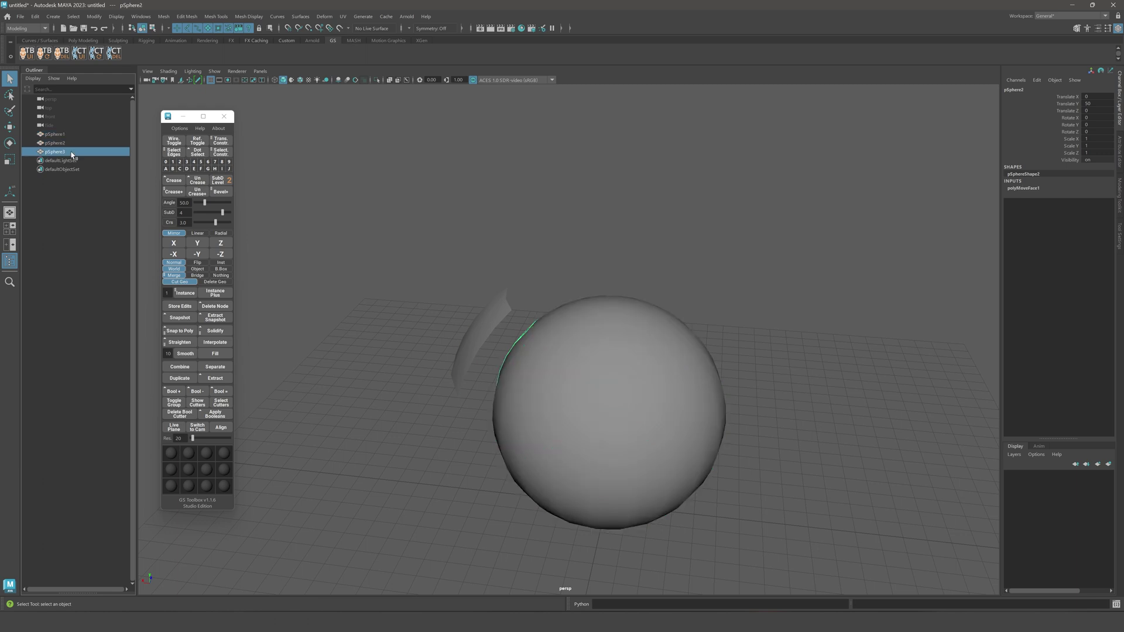
{"action": "left_click_drag", "start_coordinate": [444, 284], "coordinate": [602, 298], "text": "alt"}
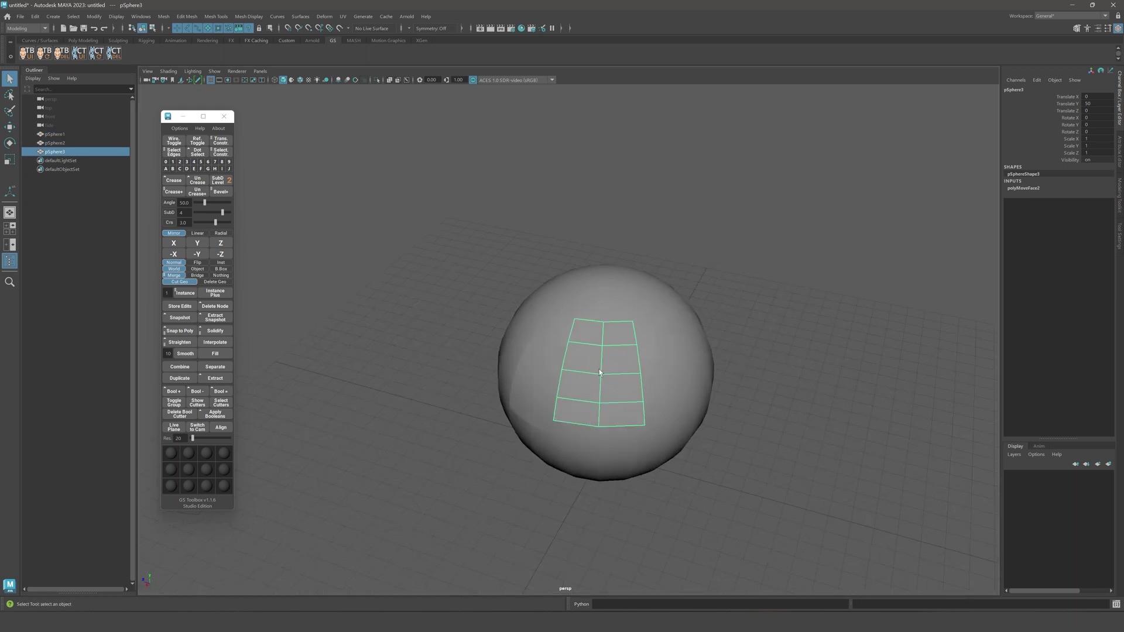
{"action": "key", "text": "Delete"}
{"action": "left_click", "coordinate": [549, 382]}
{"action": "key", "text": "Delete"}
Undo the sphere's deletion and the preceding toolbox face duplications.
{"action": "key", "text": "ctrl+z"}
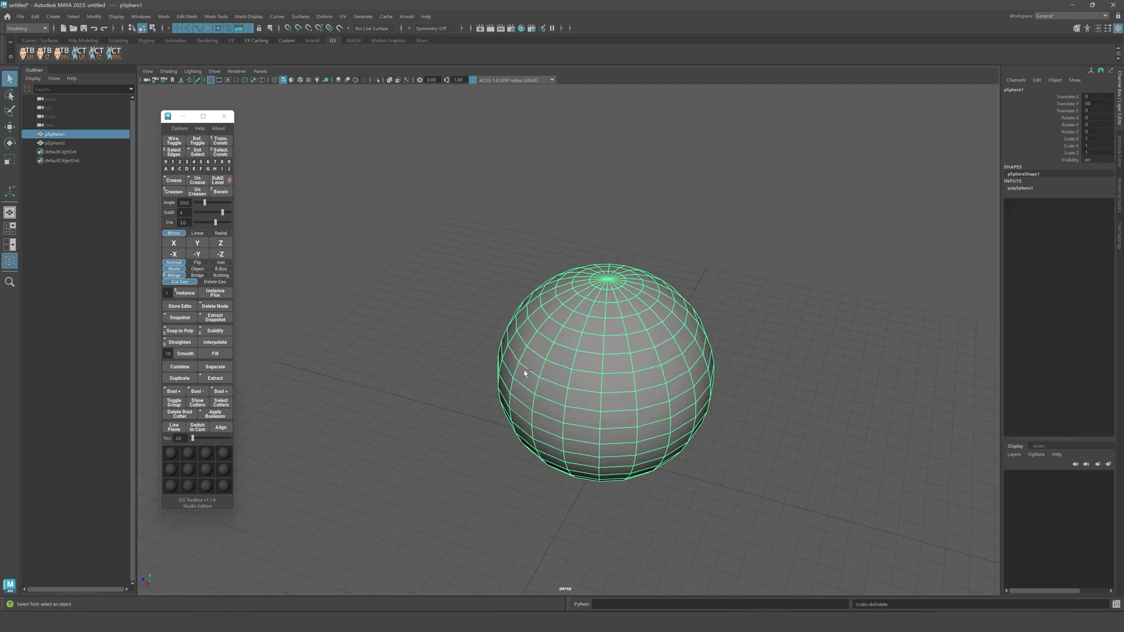
{"action": "key", "text": "ctrl+z"}
{"action": "key", "text": "ctrl+z"}
{"action": "key", "text": "ctrl+z"}
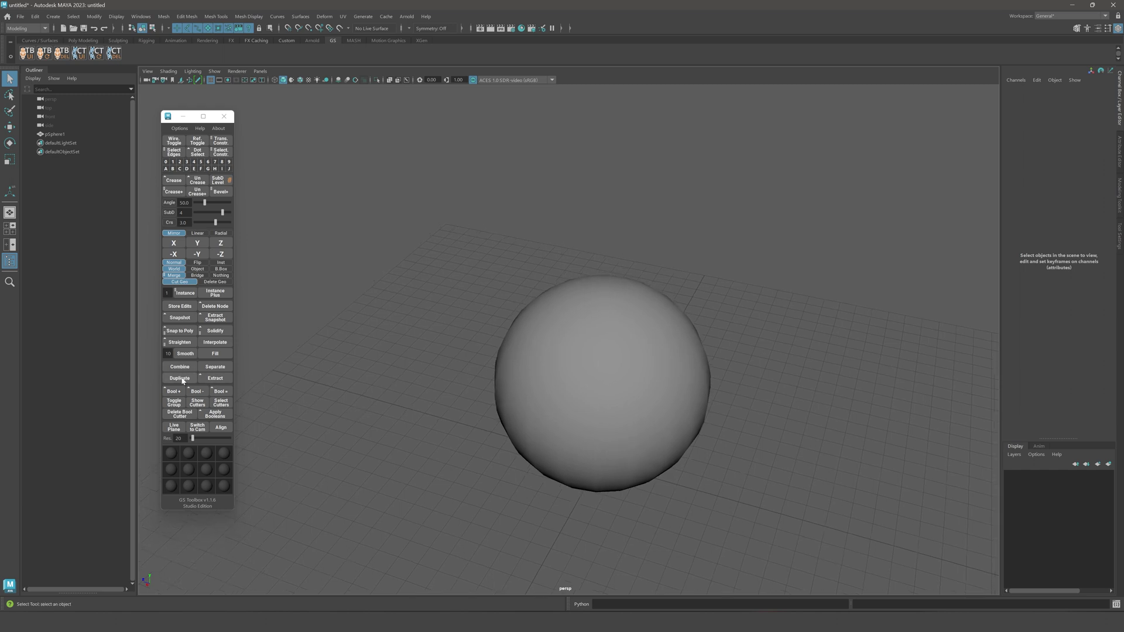
Switch the sphere to face mode and select a block of faces two wide and six tall on its side.
{"action": "middle_click_drag", "start_coordinate": [475, 392], "coordinate": [445, 402], "text": "alt"}
{"action": "left_click_drag", "start_coordinate": [514, 415], "coordinate": [538, 394], "text": "alt"}
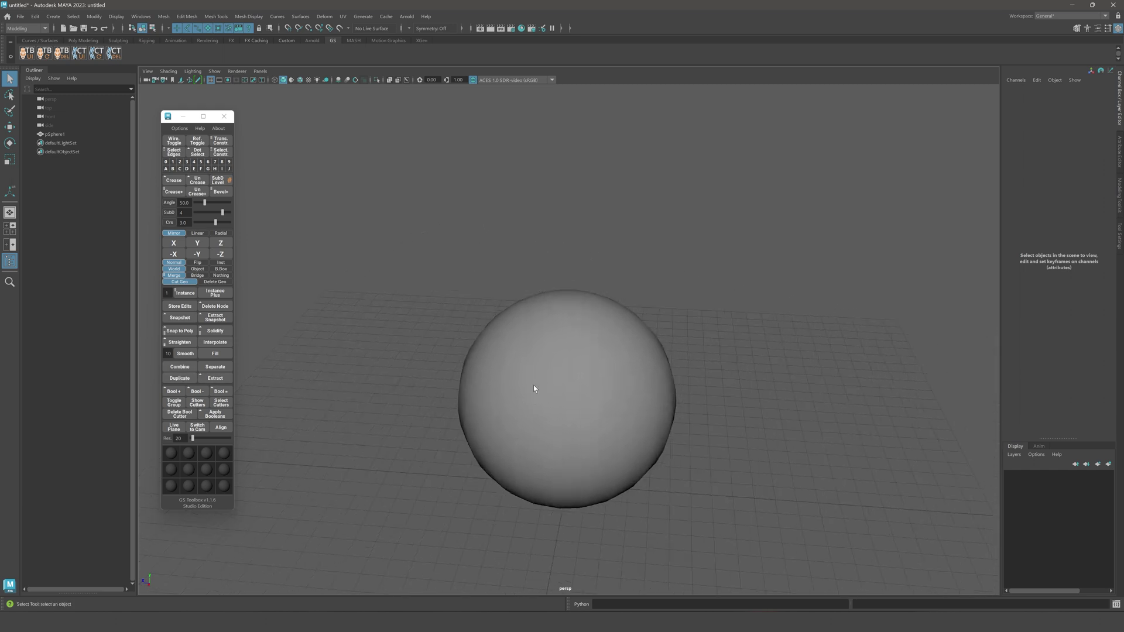
{"action": "left_click", "coordinate": [534, 386]}
{"action": "middle_click_drag", "start_coordinate": [534, 387], "coordinate": [548, 357], "text": "alt"}
{"action": "key", "text": "F11"}
{"action": "left_click", "coordinate": [760, 444]}
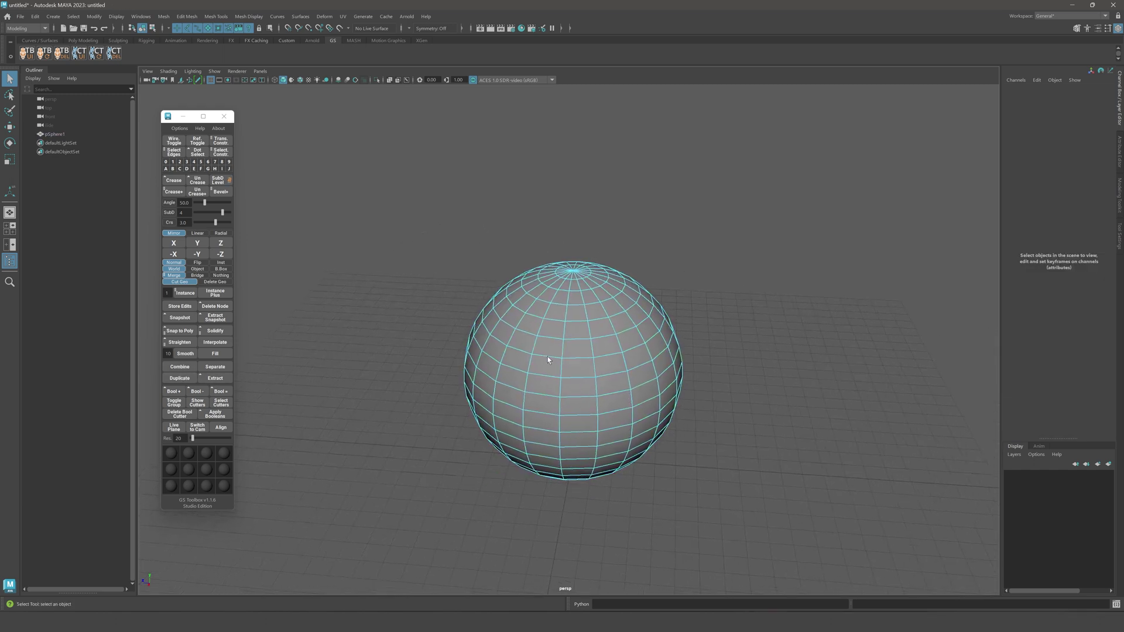
{"action": "left_click_drag", "start_coordinate": [548, 358], "coordinate": [551, 341], "text": "alt"}
{"action": "right_click_drag", "start_coordinate": [551, 341], "coordinate": [564, 430], "text": "alt"}
{"action": "mouse_move", "coordinate": [564, 430]}
{"action": "left_mouse_down", "text": "alt"}
{"action": "mouse_move", "coordinate": [567, 416]}
{"action": "mouse_move", "coordinate": [566, 426]}
{"action": "left_mouse_up", "text": "alt"}
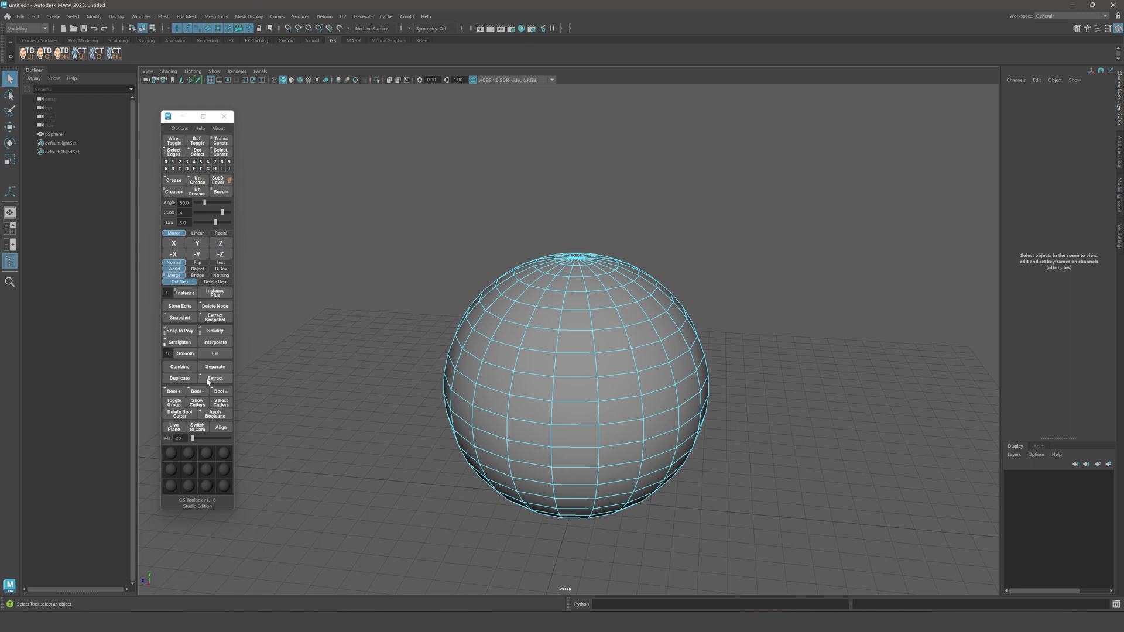
{"action": "left_click_drag", "start_coordinate": [577, 389], "coordinate": [657, 376], "text": "alt"}
{"action": "mouse_move", "coordinate": [574, 312]}
{"action": "left_mouse_down"}
{"action": "mouse_move", "coordinate": [612, 372]}
{"action": "mouse_move", "coordinate": [596, 316]}
{"action": "left_mouse_up"}
{"action": "middle_click_drag", "start_coordinate": [596, 324], "coordinate": [583, 341], "text": "alt"}
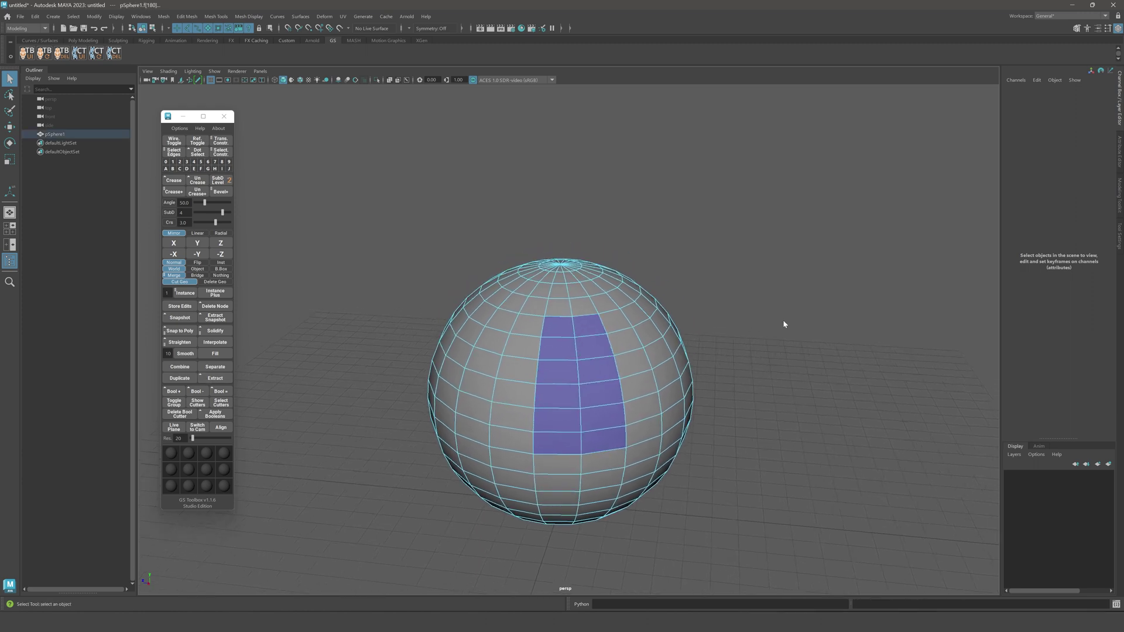
Detach the selected faces from the sphere with Maya's native command, trying a move away from the sphere and undoing that move.
{"action": "right_click_drag", "start_coordinate": [783, 321], "coordinate": [788, 480], "text": "shift"}
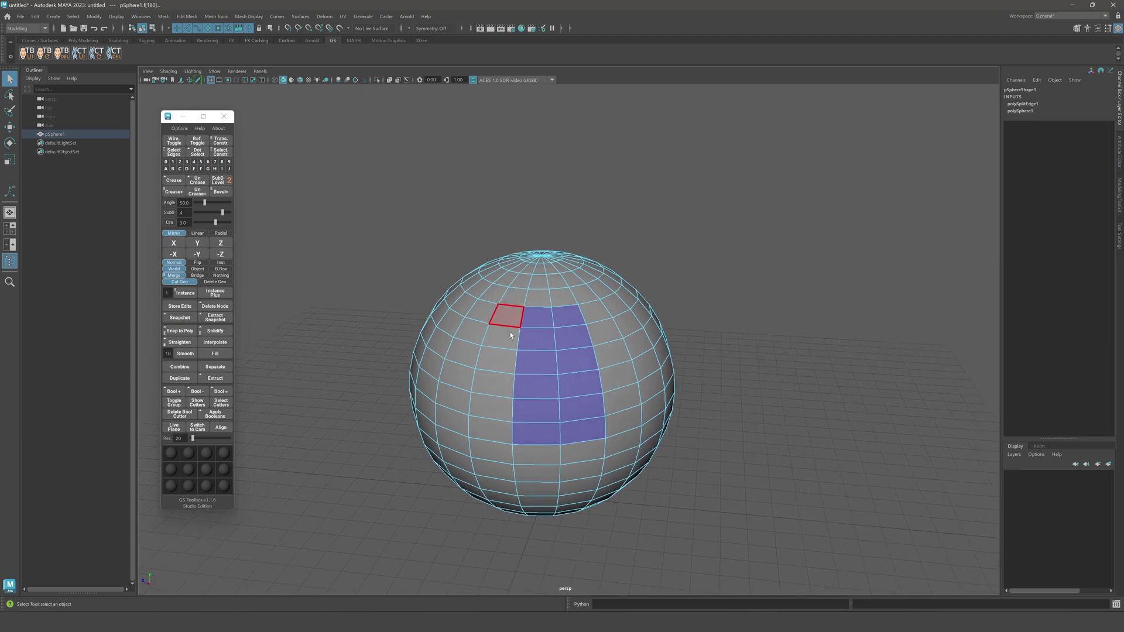
{"action": "left_click_drag", "start_coordinate": [564, 379], "coordinate": [755, 393]}
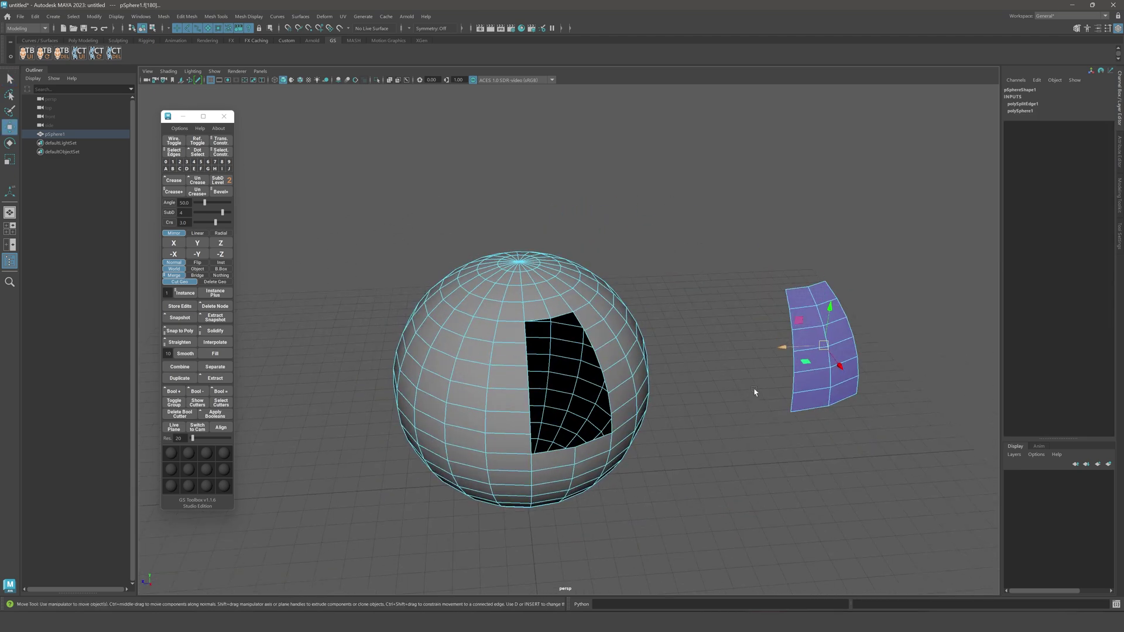
{"action": "key", "text": "ctrl+z"}
{"action": "key", "text": "ctrl+z"}
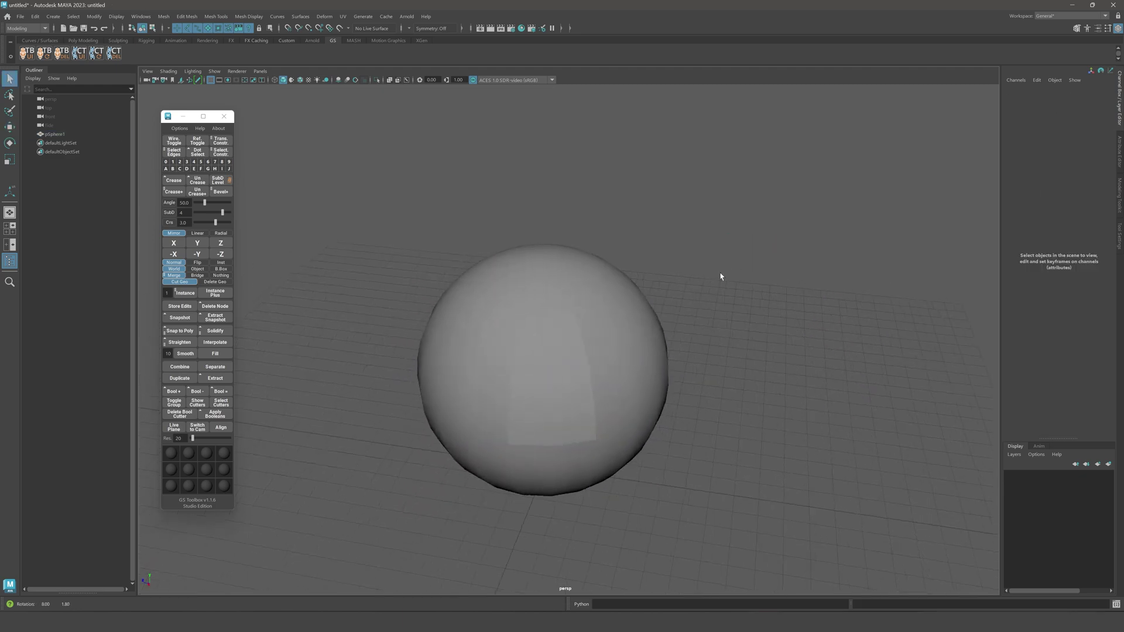
Select pSphere1 in object mode to check whether the detached faces belong to the same object.
{"action": "left_click", "coordinate": [642, 341]}
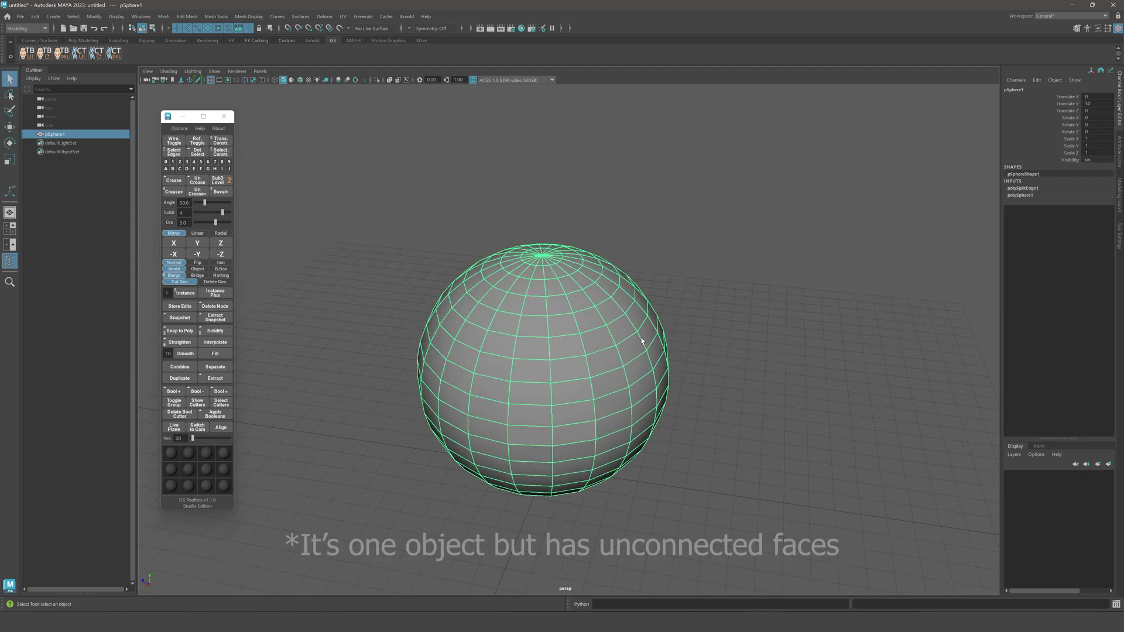
{"action": "left_click_drag", "start_coordinate": [641, 342], "coordinate": [630, 341], "text": "alt"}
{"action": "middle_click_drag", "start_coordinate": [655, 407], "coordinate": [654, 455], "text": "alt"}
{"action": "left_click", "coordinate": [768, 447]}
{"action": "left_click", "coordinate": [533, 440]}
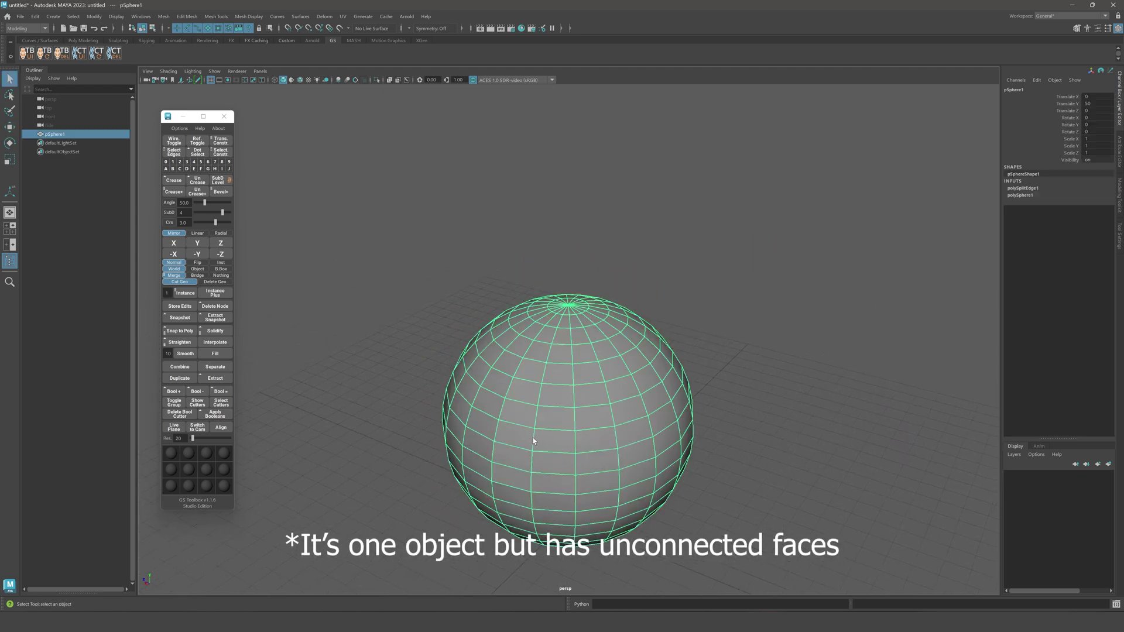
Select the detached patch in face mode, try moving it away from the sphere, and undo the move.
{"action": "key", "text": "F11"}
{"action": "left_click_drag", "start_coordinate": [728, 499], "coordinate": [713, 494], "text": "alt"}
{"action": "double_click", "coordinate": [599, 437]}
{"action": "double_click", "coordinate": [546, 430]}
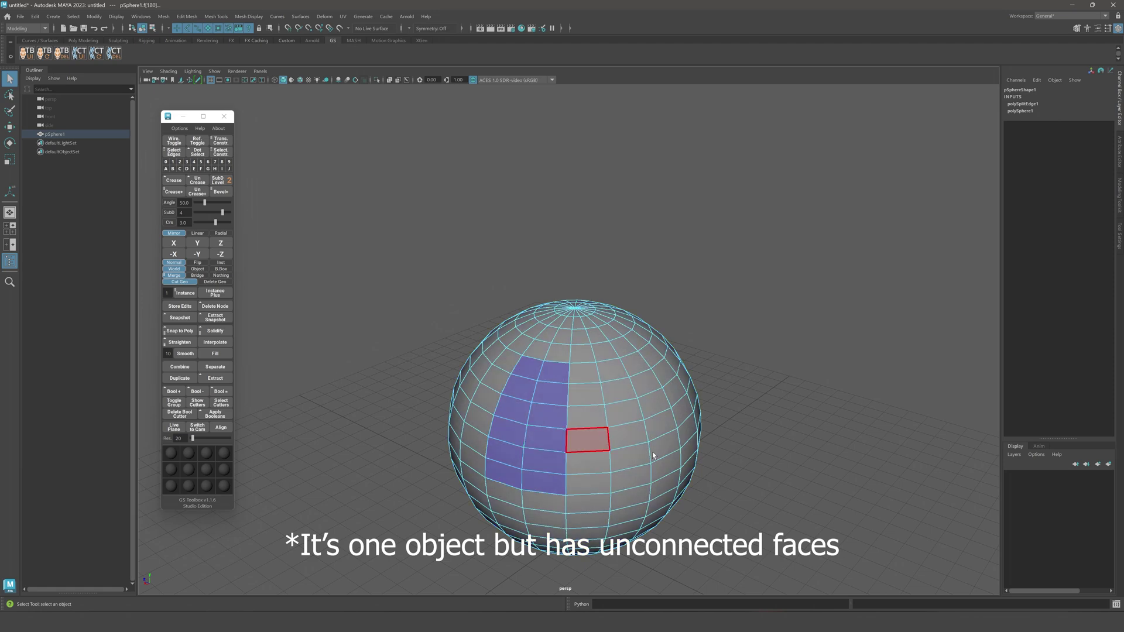
{"action": "left_click_drag", "start_coordinate": [696, 455], "coordinate": [633, 426], "text": "alt"}
{"action": "key", "text": "w"}
{"action": "left_click_drag", "start_coordinate": [537, 394], "coordinate": [454, 376]}
{"action": "key", "text": "ctrl+z"}
{"action": "key", "text": "q"}
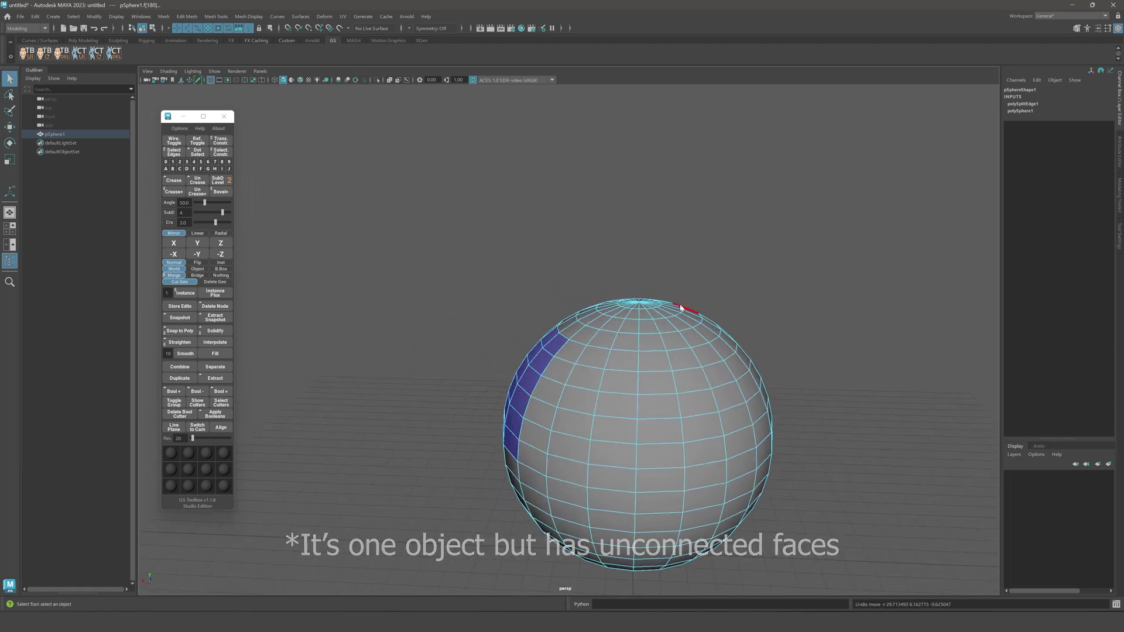
Return to object mode, inspect the sphere with its detached patch, and clear the selection.
{"action": "key", "text": "F8"}
{"action": "left_click", "coordinate": [697, 309]}
{"action": "left_click", "coordinate": [638, 362]}
{"action": "middle_click_drag", "start_coordinate": [629, 370], "coordinate": [548, 363], "text": "alt"}
{"action": "left_click_drag", "start_coordinate": [632, 356], "coordinate": [690, 380], "text": "alt"}
{"action": "middle_click_drag", "start_coordinate": [721, 380], "coordinate": [785, 391], "text": "alt"}
{"action": "left_click", "coordinate": [785, 392]}
{"action": "left_click_drag", "start_coordinate": [784, 395], "coordinate": [734, 411], "text": "alt"}
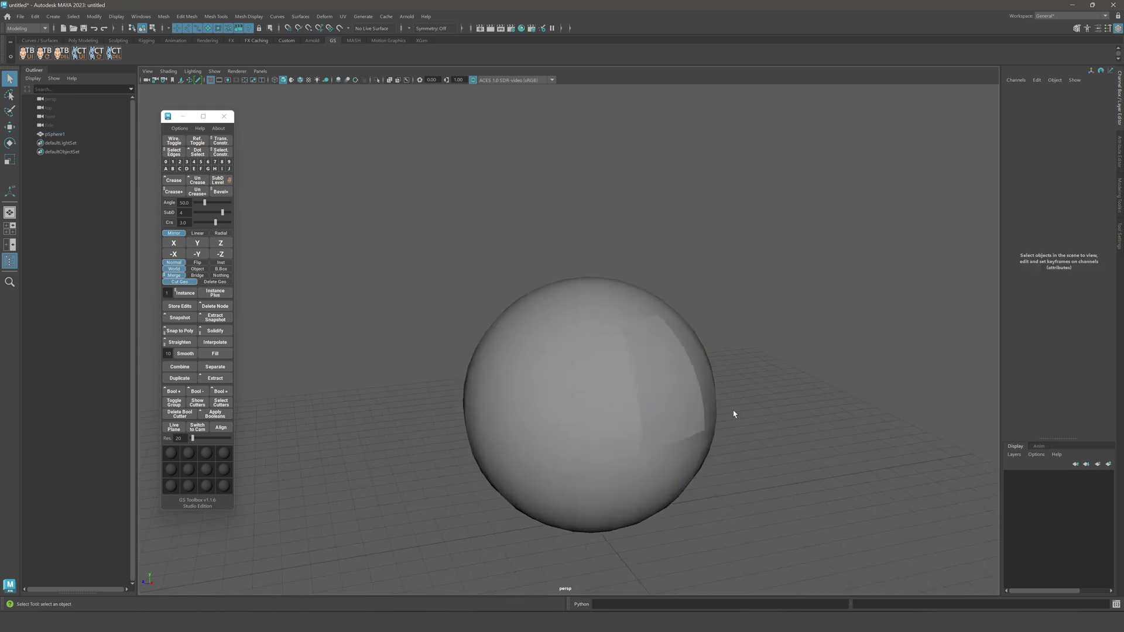
Select a block of sphere faces two wide and five tall beside the detached patch.
{"action": "left_click", "coordinate": [623, 383]}
{"action": "key", "text": "F11"}
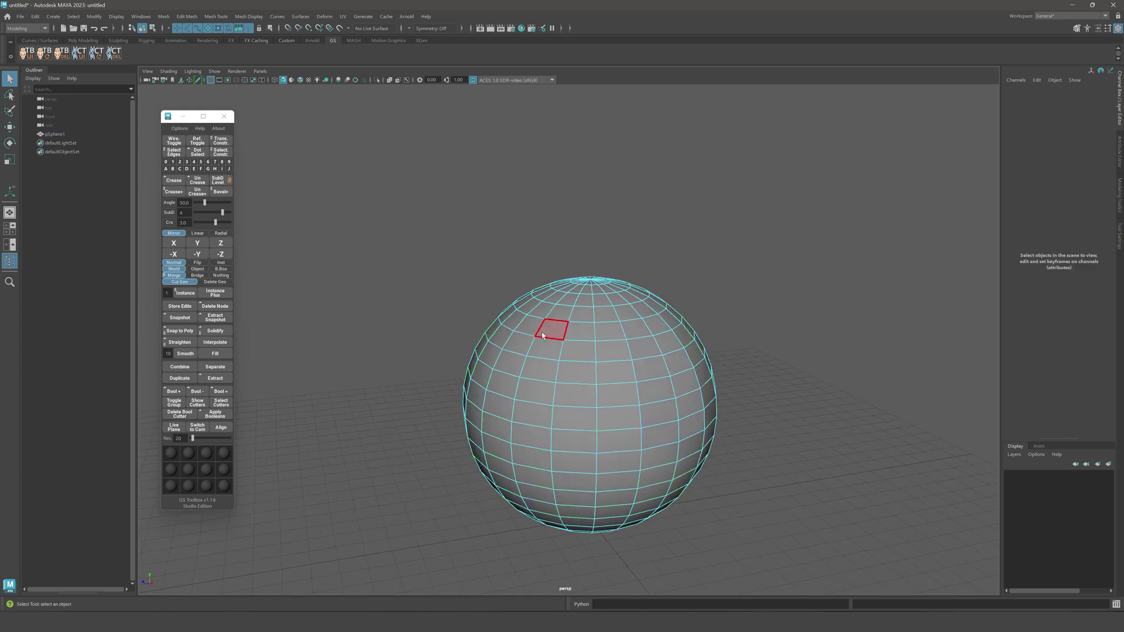
{"action": "mouse_move", "coordinate": [542, 332]}
{"action": "left_mouse_down"}
{"action": "mouse_move", "coordinate": [536, 419]}
{"action": "mouse_move", "coordinate": [583, 327]}
{"action": "left_mouse_up"}
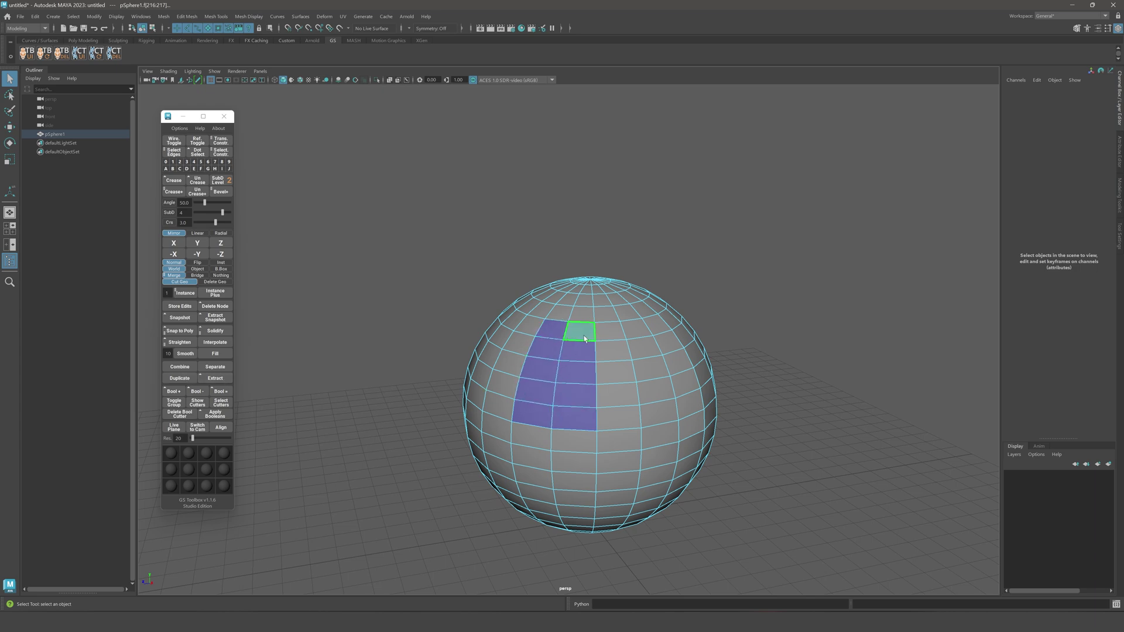
{"action": "left_click_drag", "start_coordinate": [576, 335], "coordinate": [530, 334], "text": "alt"}
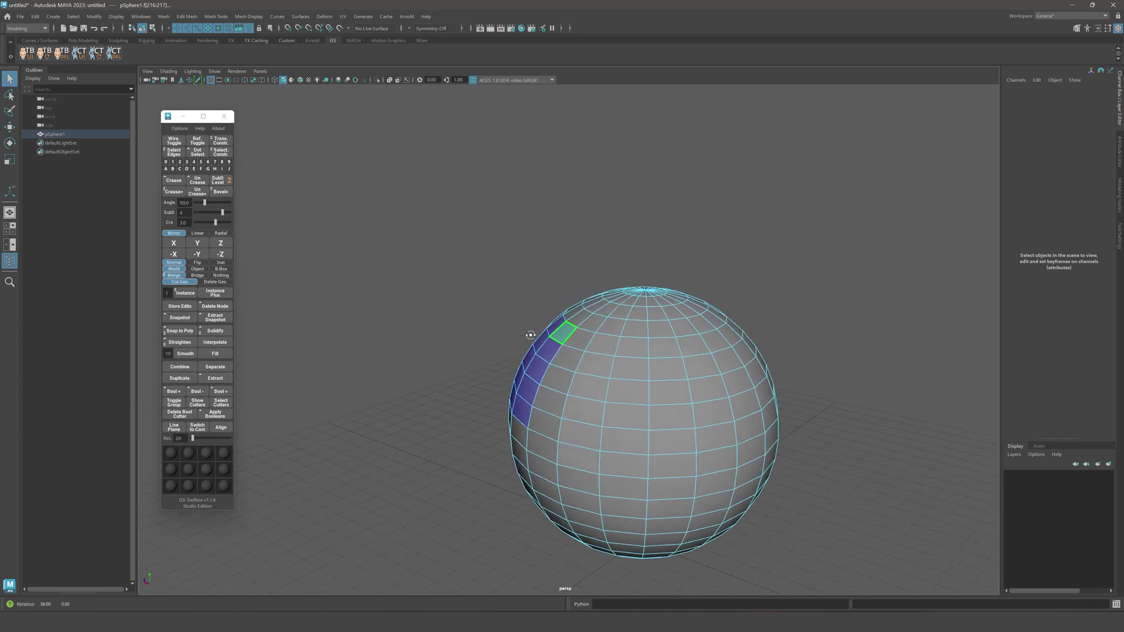
Select the whole detached patch, move it outward from the sphere, and leave the mesh in face mode with nothing selected.
{"action": "double_click", "coordinate": [676, 362]}
{"action": "double_click", "coordinate": [623, 376]}
{"action": "left_click_drag", "start_coordinate": [623, 375], "coordinate": [706, 369], "text": "alt"}
{"action": "key", "text": "w"}
{"action": "key", "text": "q"}
{"action": "right_click_drag", "start_coordinate": [771, 307], "coordinate": [789, 287]}
{"action": "left_click_drag", "start_coordinate": [785, 293], "coordinate": [639, 347], "text": "alt"}
{"action": "left_click", "coordinate": [634, 336]}
{"action": "left_click_drag", "start_coordinate": [757, 351], "coordinate": [796, 359], "text": "alt"}
{"action": "right_click_drag", "start_coordinate": [800, 360], "coordinate": [806, 431]}
{"action": "middle_click_drag", "start_coordinate": [790, 429], "coordinate": [771, 446], "text": "alt"}
{"action": "left_click", "coordinate": [776, 346]}
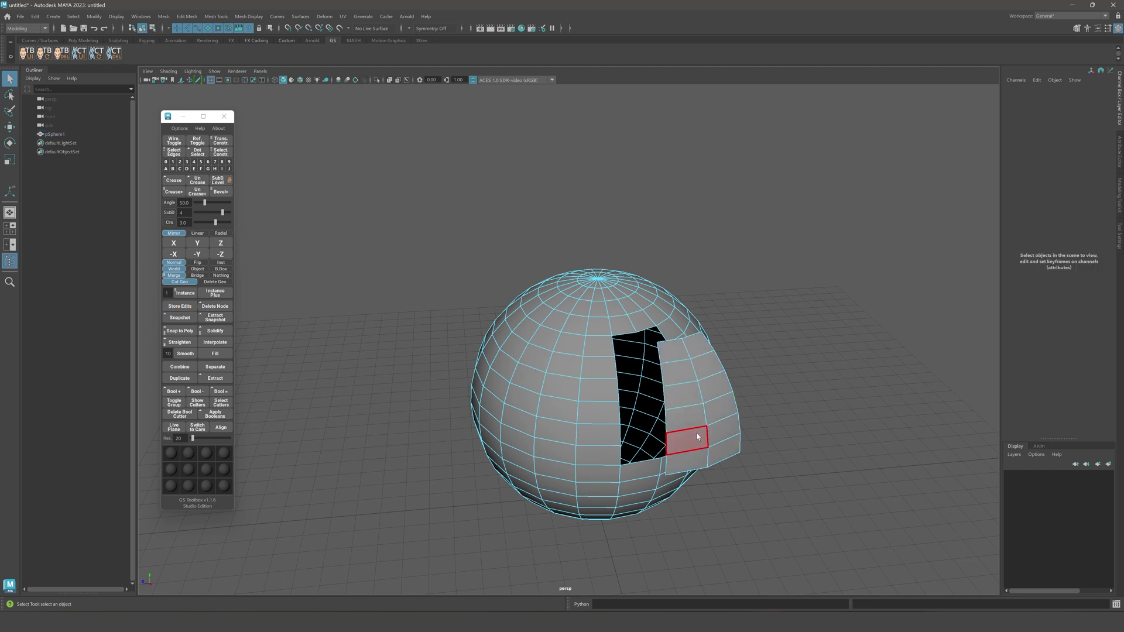
Select a face block two wide and five tall on the sphere, next to the hole left by the moved patch.
{"action": "key", "text": "Tab"}
{"action": "left_click_drag", "start_coordinate": [542, 342], "coordinate": [554, 398]}
{"action": "left_click", "coordinate": [570, 344]}
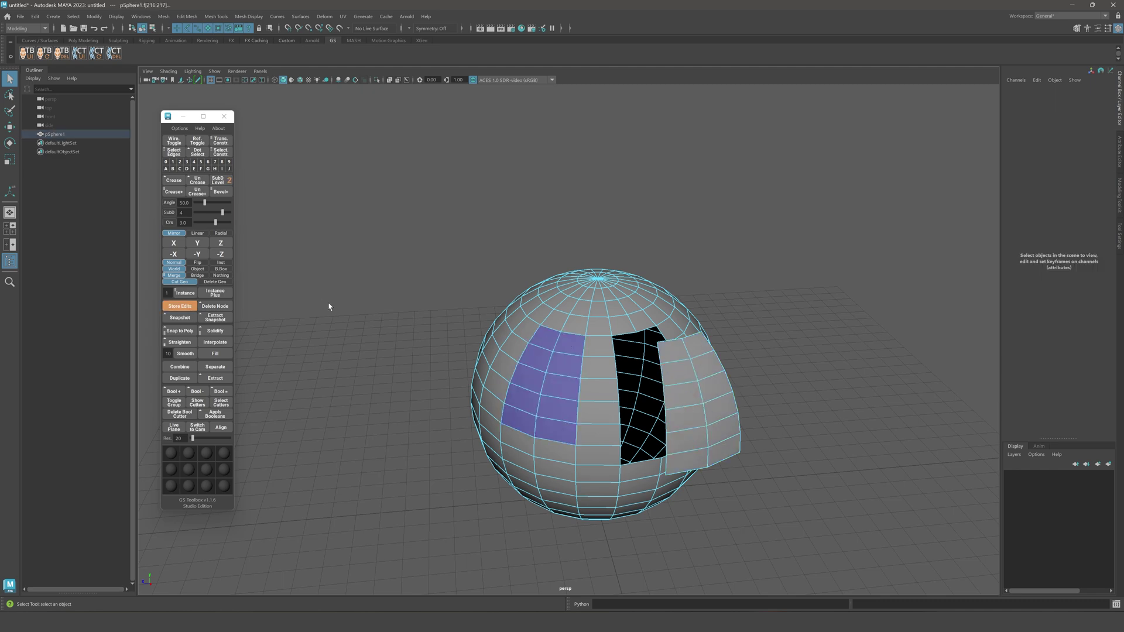
{"action": "left_click_drag", "start_coordinate": [329, 306], "coordinate": [603, 366], "text": "alt"}
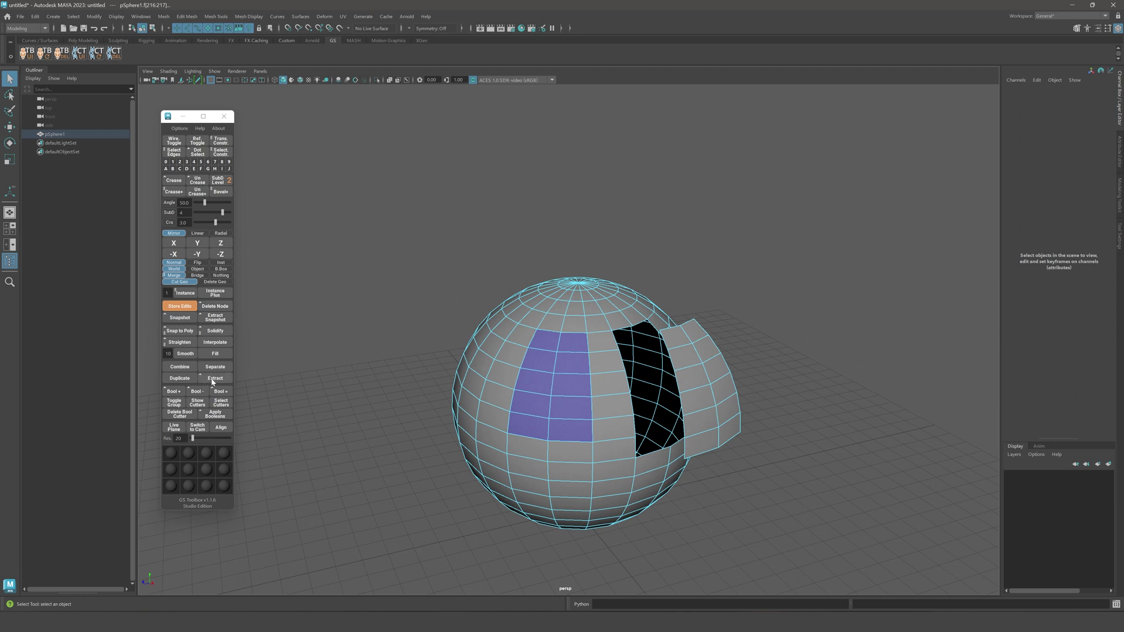
Try the toolbox's Extract on the selected face block and undo it.
{"action": "left_click", "coordinate": [187, 378]}
{"action": "left_click_drag", "start_coordinate": [375, 316], "coordinate": [342, 331], "text": "alt"}
{"action": "left_click", "coordinate": [227, 379]}
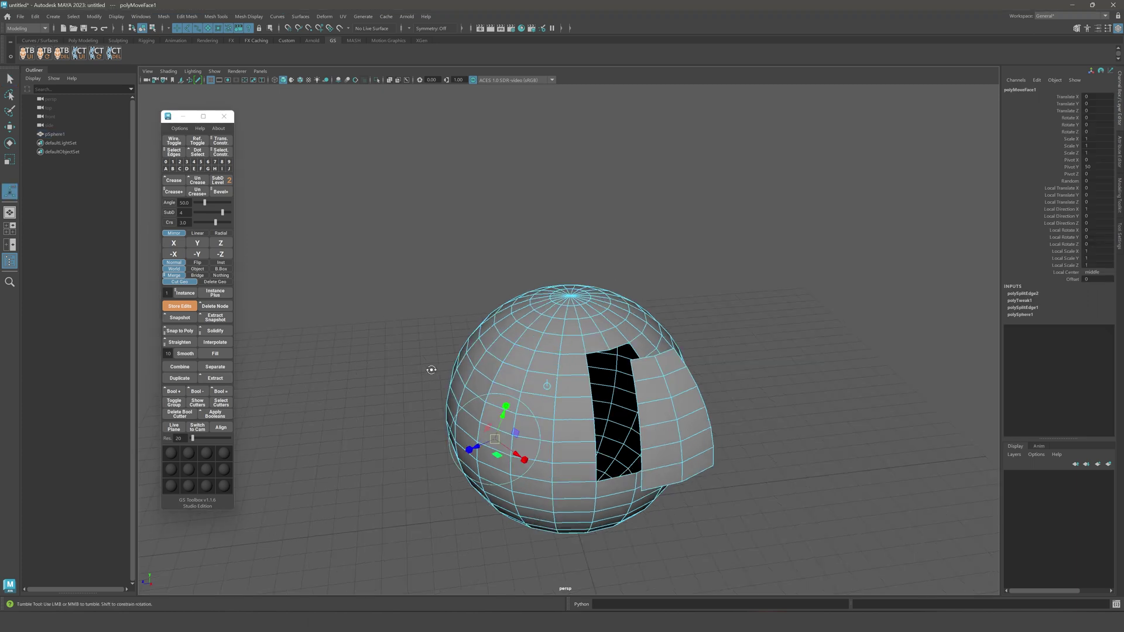
{"action": "left_click_drag", "start_coordinate": [432, 369], "coordinate": [430, 337], "text": "alt"}
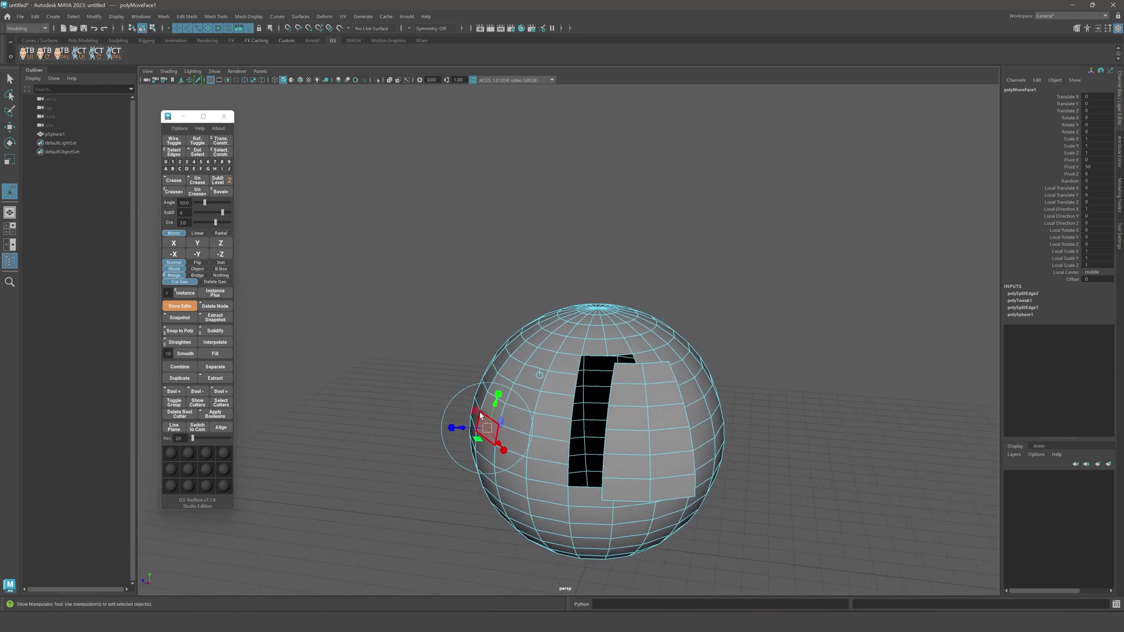
{"action": "key", "text": "ctrl+z"}
{"action": "left_click_drag", "start_coordinate": [388, 368], "coordinate": [411, 375], "text": "alt"}
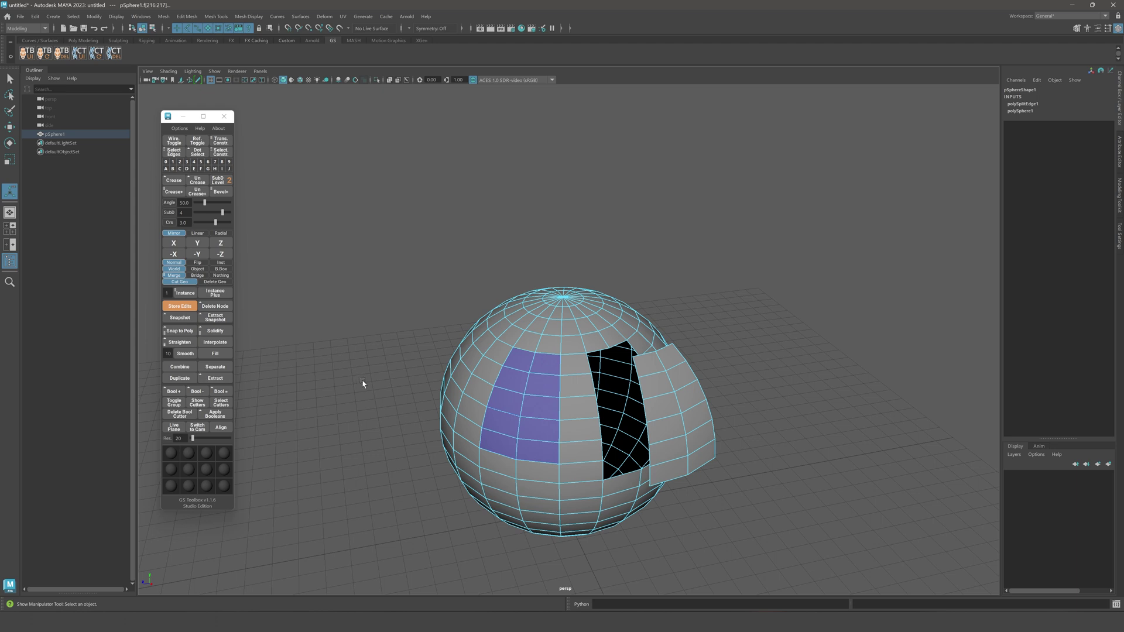
{"action": "left_click_drag", "start_coordinate": [275, 386], "coordinate": [274, 370], "text": "alt"}
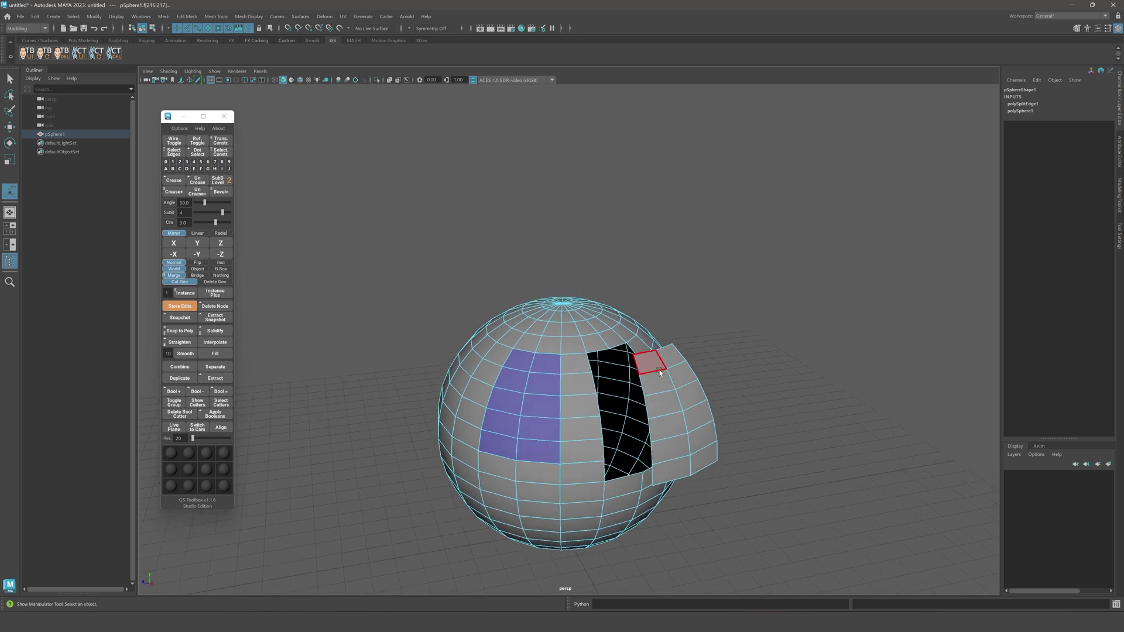
Extract the selected faces with the toolbox's Extract, offset about 19 units outward.
{"action": "left_click", "coordinate": [215, 378]}
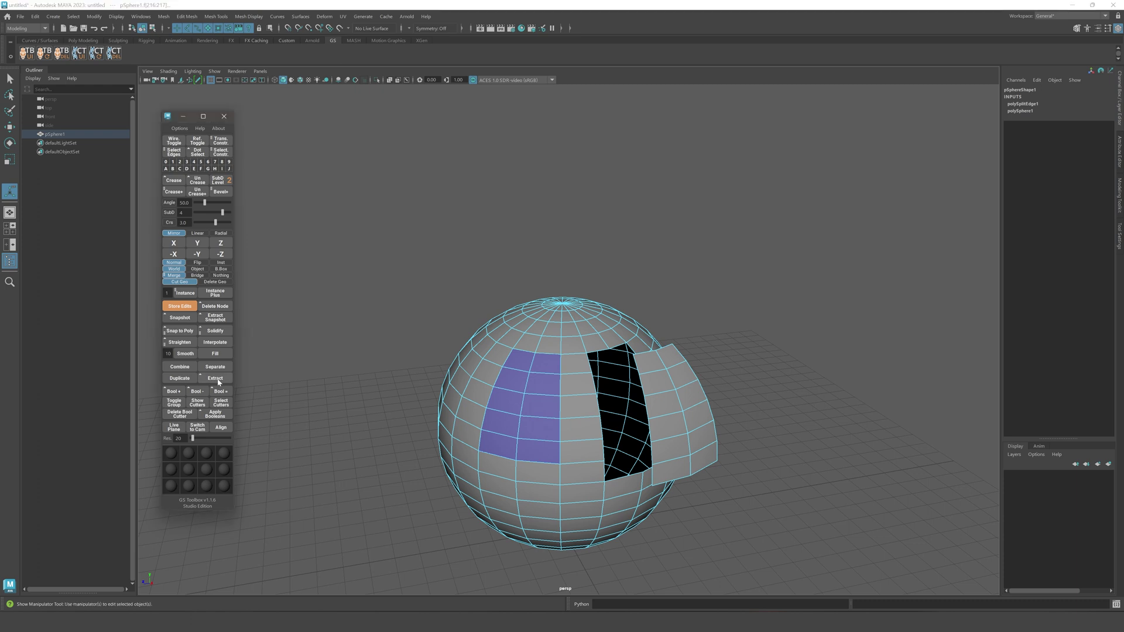
{"action": "left_click_drag", "start_coordinate": [462, 421], "coordinate": [520, 396], "text": "alt"}
{"action": "left_click_drag", "start_coordinate": [471, 428], "coordinate": [409, 418]}
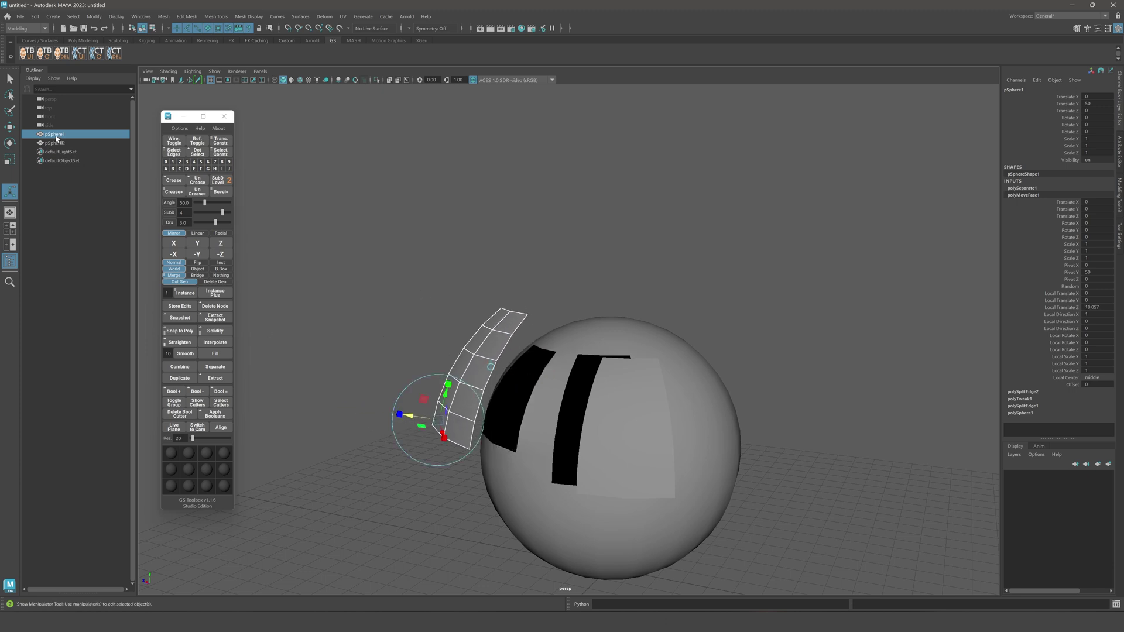
Move the natively detached patch slightly to a new position in face mode and return to object mode.
{"action": "left_click", "coordinate": [585, 340]}
{"action": "left_click_drag", "start_coordinate": [585, 339], "coordinate": [622, 364], "text": "alt"}
{"action": "key", "text": "F11"}
{"action": "double_click", "coordinate": [643, 359]}
{"action": "double_click", "coordinate": [647, 372]}
{"action": "key", "text": "w"}
{"action": "left_click_drag", "start_coordinate": [628, 446], "coordinate": [645, 423]}
{"action": "right_click_drag", "start_coordinate": [692, 401], "coordinate": [791, 310]}
{"action": "key", "text": "q"}
Compare the extracted patch pSphere1 with the sphere pSphere2 by selecting them alternately, and clear the selection.
{"action": "left_click", "coordinate": [800, 304]}
{"action": "left_click", "coordinate": [667, 339]}
{"action": "left_click", "coordinate": [489, 338]}
{"action": "middle_click_drag", "start_coordinate": [625, 356], "coordinate": [621, 384], "text": "alt"}
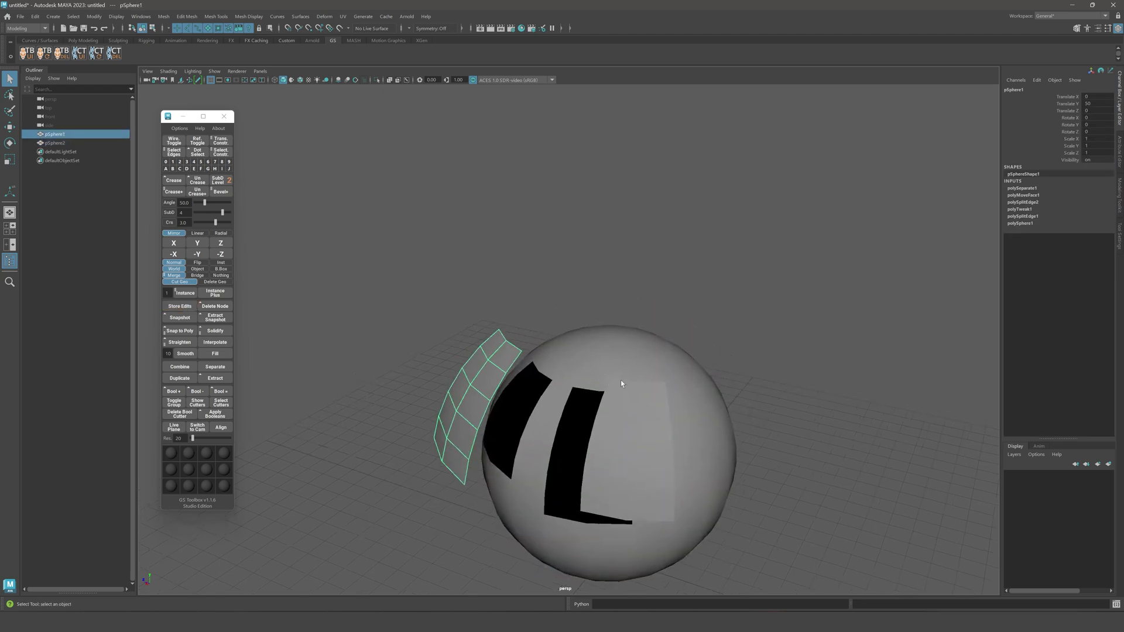
{"action": "left_click_drag", "start_coordinate": [622, 384], "coordinate": [568, 364], "text": "alt"}
{"action": "left_click", "coordinate": [656, 340]}
{"action": "middle_click_drag", "start_coordinate": [406, 363], "coordinate": [408, 335], "text": "alt"}
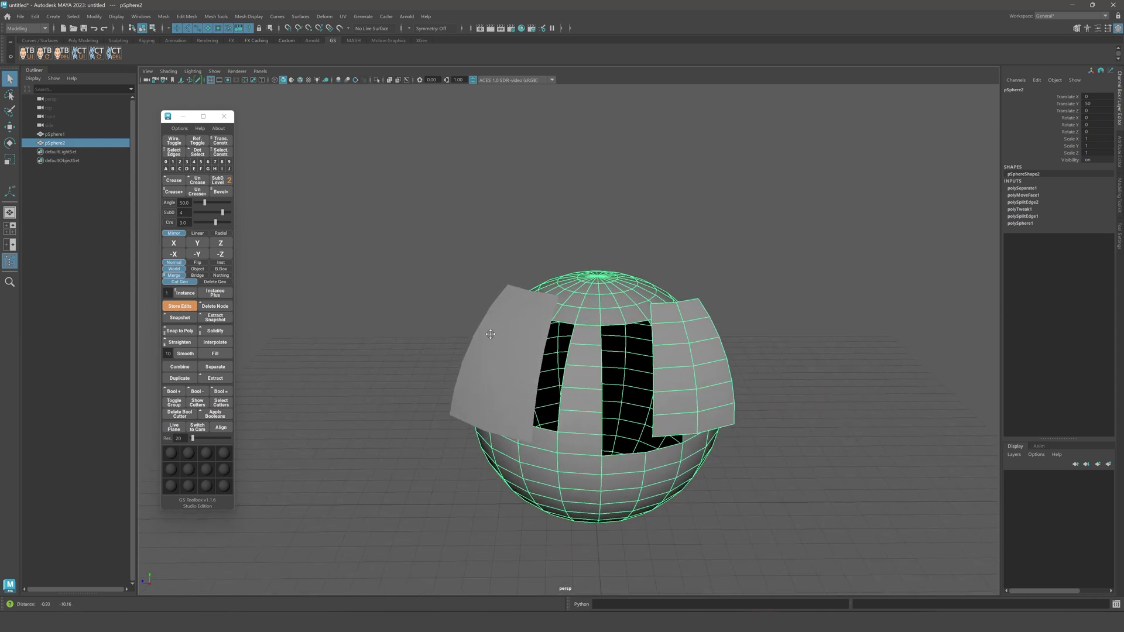
{"action": "left_click_drag", "start_coordinate": [447, 276], "coordinate": [825, 410]}
{"action": "left_click", "coordinate": [825, 411]}
{"action": "middle_click_drag", "start_coordinate": [804, 412], "coordinate": [736, 416], "text": "alt"}
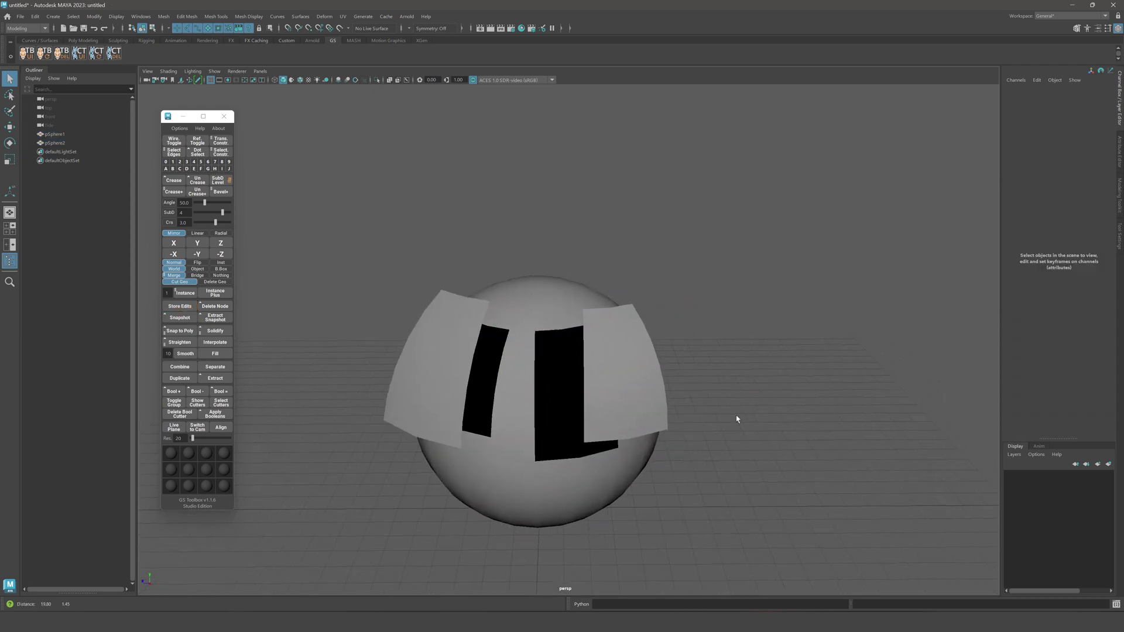
Select a block of faces two wide and six tall on an intact side of pSphere2.
{"action": "left_click_drag", "start_coordinate": [736, 416], "coordinate": [595, 402], "text": "alt"}
{"action": "middle_click_drag", "start_coordinate": [595, 402], "coordinate": [527, 403], "text": "alt"}
{"action": "left_click", "coordinate": [554, 405]}
{"action": "right_click_drag", "start_coordinate": [554, 405], "coordinate": [559, 457]}
{"action": "left_click", "coordinate": [707, 490]}
{"action": "left_click_drag", "start_coordinate": [708, 490], "coordinate": [676, 471], "text": "alt"}
{"action": "mouse_move", "coordinate": [552, 338]}
{"action": "left_mouse_down"}
{"action": "mouse_move", "coordinate": [569, 442]}
{"action": "mouse_move", "coordinate": [583, 318]}
{"action": "left_mouse_up"}
{"action": "left_click_drag", "start_coordinate": [646, 378], "coordinate": [606, 366], "text": "alt"}
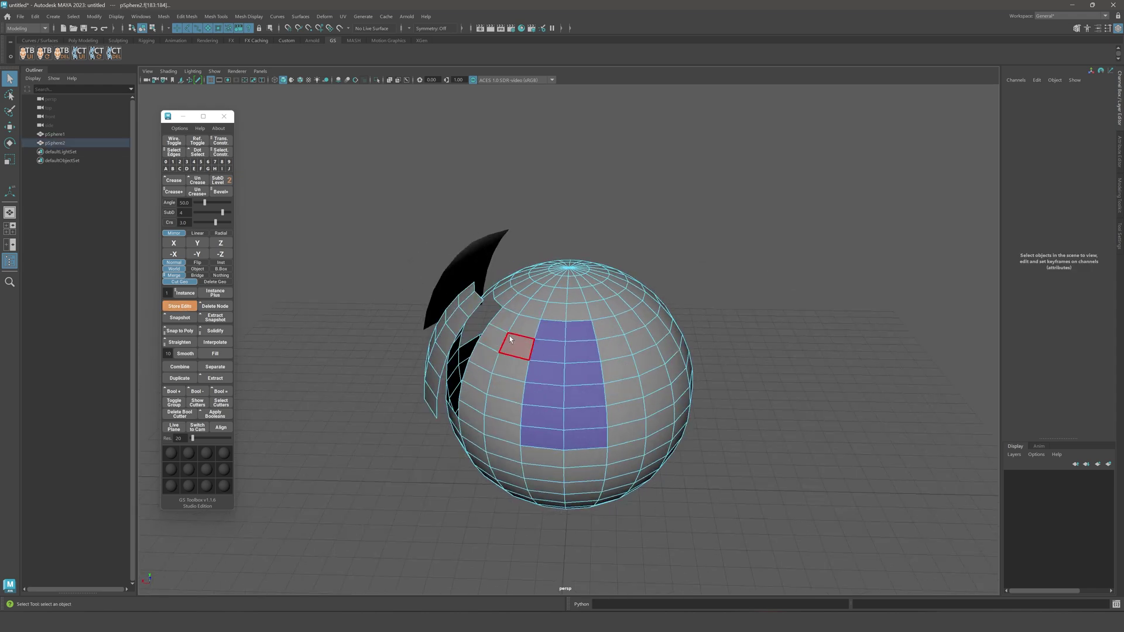
{"action": "left_click_drag", "start_coordinate": [513, 334], "coordinate": [388, 333], "text": "alt"}
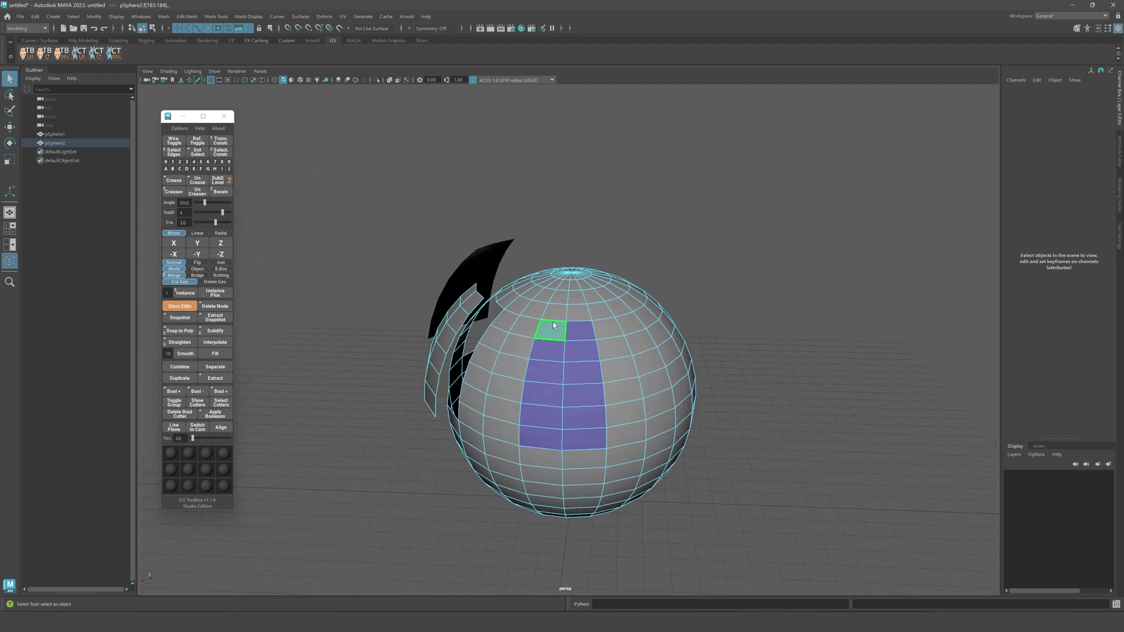
{"action": "left_click_drag", "start_coordinate": [560, 338], "coordinate": [605, 404], "text": "alt"}
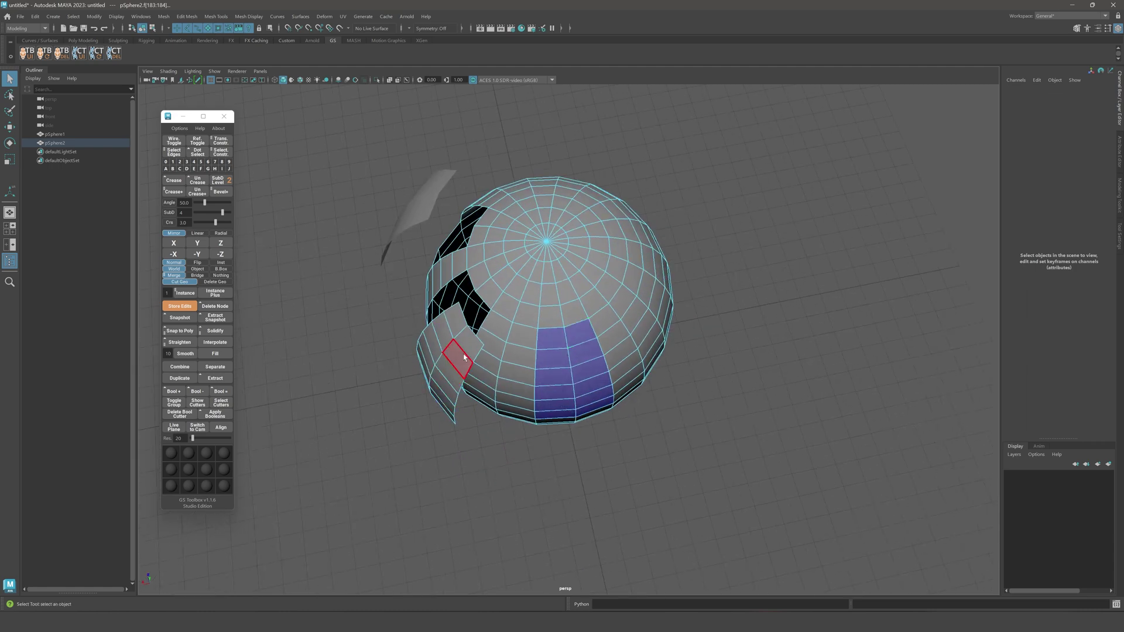
{"action": "left_click_drag", "start_coordinate": [462, 353], "coordinate": [463, 323], "text": "alt"}
{"action": "left_click_drag", "start_coordinate": [544, 322], "coordinate": [529, 332], "text": "alt"}
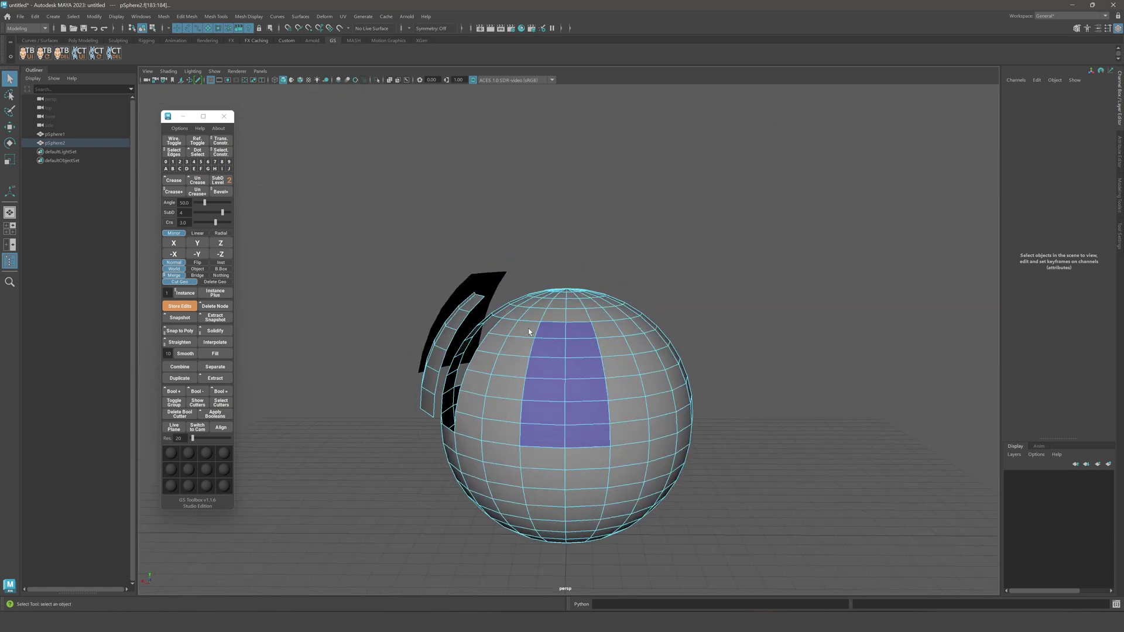
Duplicate the selected faces with the toolbox's Duplicate, offset about 27 units outward, and return to object mode.
{"action": "left_click", "coordinate": [178, 378]}
{"action": "left_click_drag", "start_coordinate": [396, 389], "coordinate": [715, 432], "text": "alt"}
{"action": "key", "text": "q"}
{"action": "left_click_drag", "start_coordinate": [747, 287], "coordinate": [705, 319], "text": "alt"}
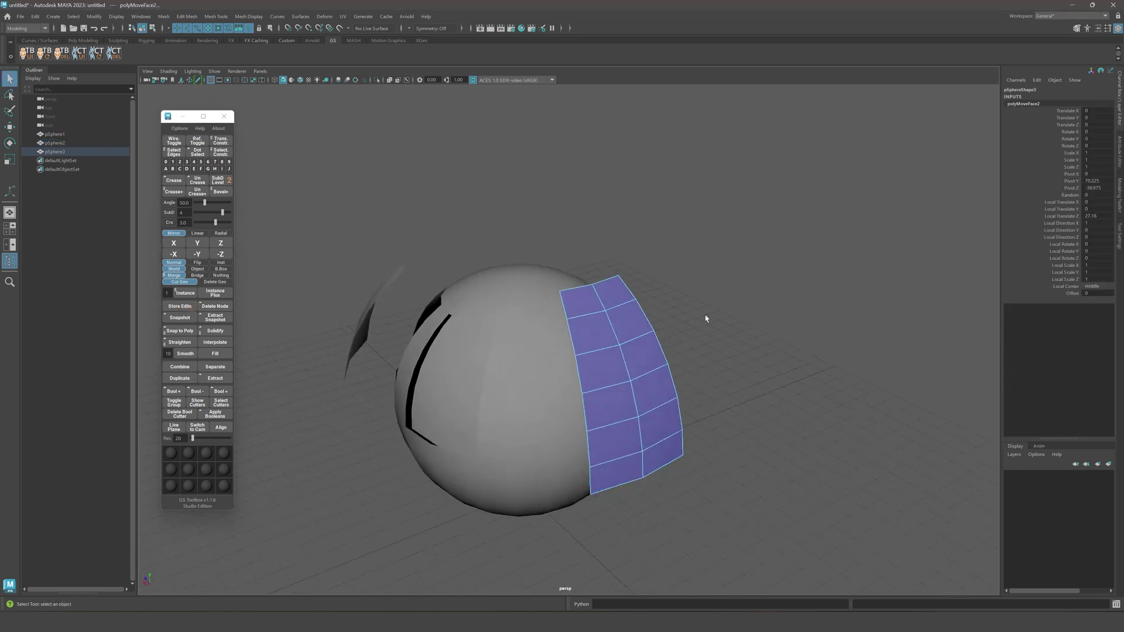
{"action": "right_click_drag", "start_coordinate": [706, 319], "coordinate": [767, 272]}
{"action": "left_click", "coordinate": [767, 272]}
Try moving the sphere pSphere2 to check that it is separate from the patches, and undo the move.
{"action": "left_click", "coordinate": [575, 372]}
{"action": "left_click_drag", "start_coordinate": [539, 374], "coordinate": [583, 418], "text": "alt"}
{"action": "key", "text": "w"}
{"action": "middle_click_drag", "start_coordinate": [611, 412], "coordinate": [677, 344]}
{"action": "key", "text": "ctrl+z"}
{"action": "left_click_drag", "start_coordinate": [730, 363], "coordinate": [733, 352], "text": "alt"}
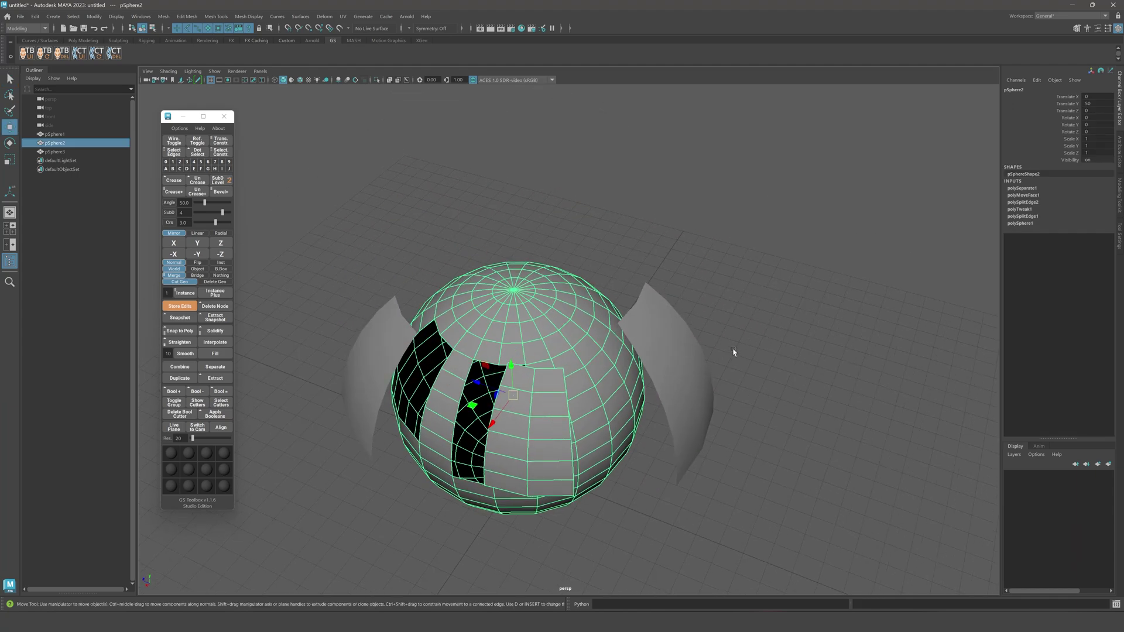
Inspect the separate patches around the sphere by selecting them, including pSphere1, and clear the selection.
{"action": "left_click", "coordinate": [665, 348]}
{"action": "left_click_drag", "start_coordinate": [665, 347], "coordinate": [569, 339], "text": "alt"}
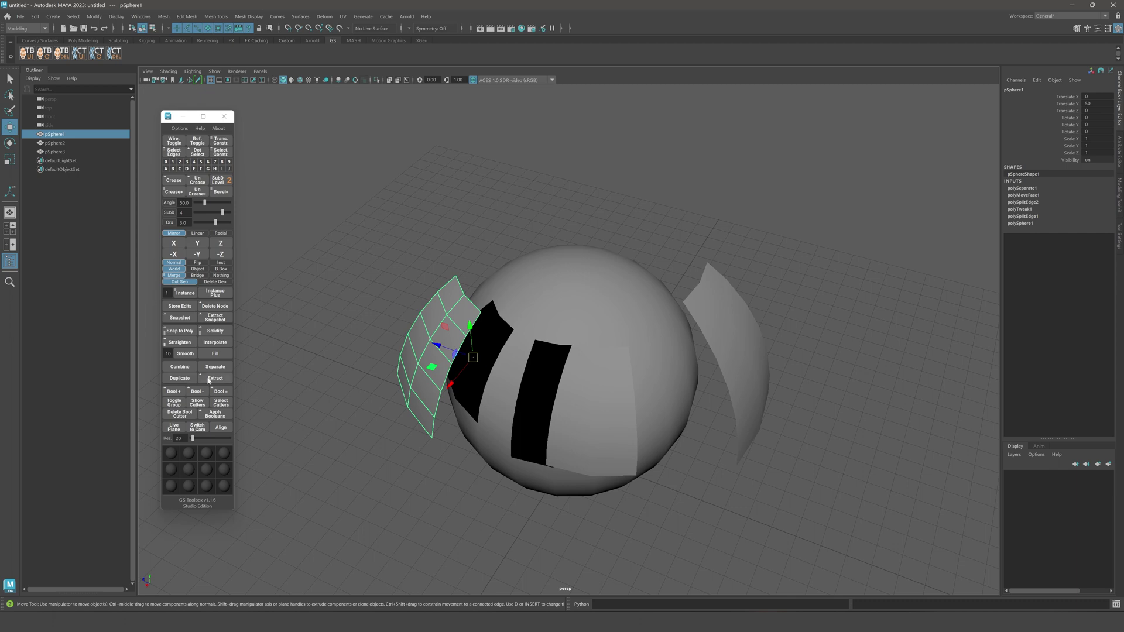
{"action": "left_click_drag", "start_coordinate": [631, 411], "coordinate": [624, 415], "text": "alt"}
{"action": "key", "text": "q"}
{"action": "left_click", "coordinate": [621, 414]}
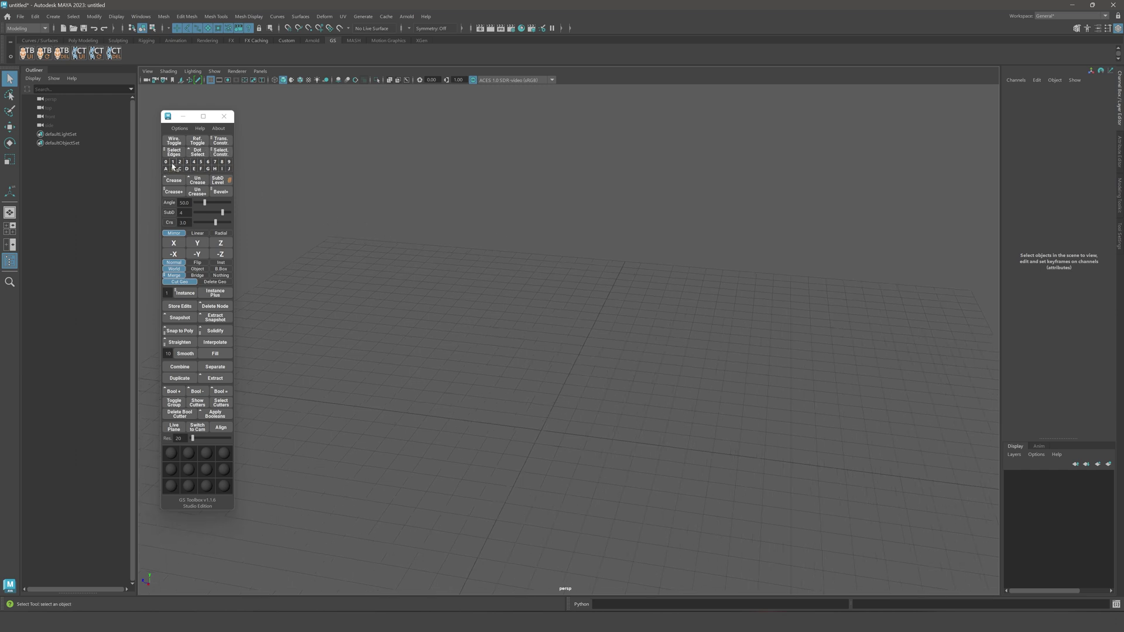
Create a large polygon sphere on the grid.
{"action": "right_click_drag", "start_coordinate": [549, 321], "coordinate": [602, 320], "text": "shift"}
{"action": "left_click_drag", "start_coordinate": [547, 431], "coordinate": [698, 361]}
{"action": "right_click_drag", "start_coordinate": [697, 361], "coordinate": [765, 409], "text": "alt"}
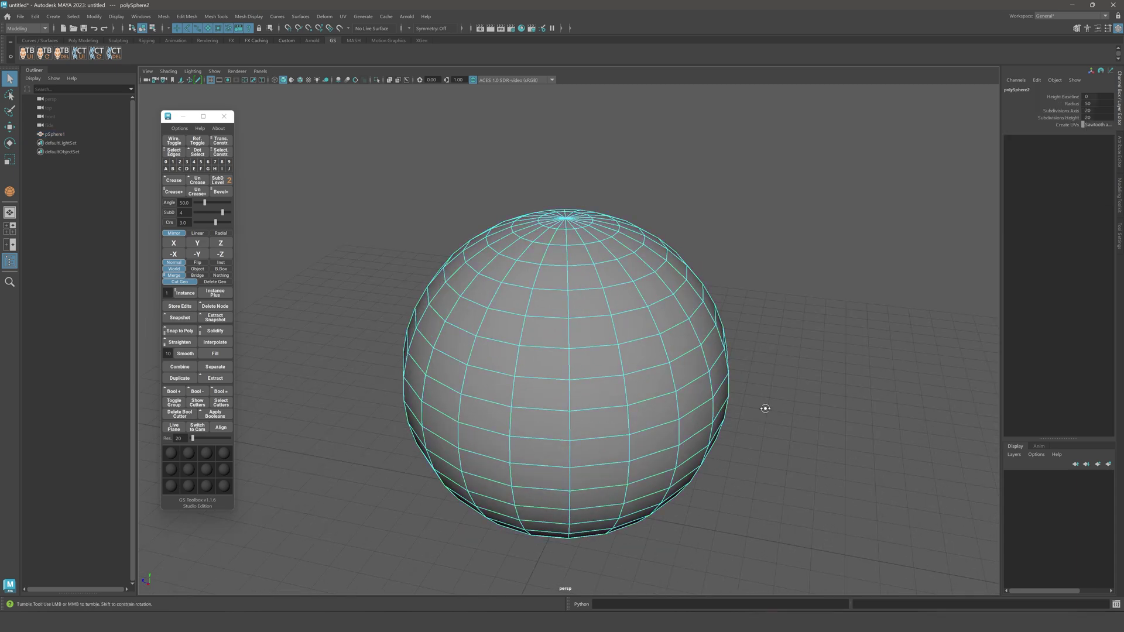
Select a block of faces two wide and four tall on the sphere, and store it in quick selection slots 0, 1, 2, B and C.
{"action": "mouse_move", "coordinate": [513, 292]}
{"action": "left_mouse_down"}
{"action": "mouse_move", "coordinate": [502, 388]}
{"action": "mouse_move", "coordinate": [548, 296]}
{"action": "mouse_move", "coordinate": [520, 380]}
{"action": "mouse_move", "coordinate": [547, 384]}
{"action": "left_mouse_up"}
{"action": "key", "text": "ctrl+z"}
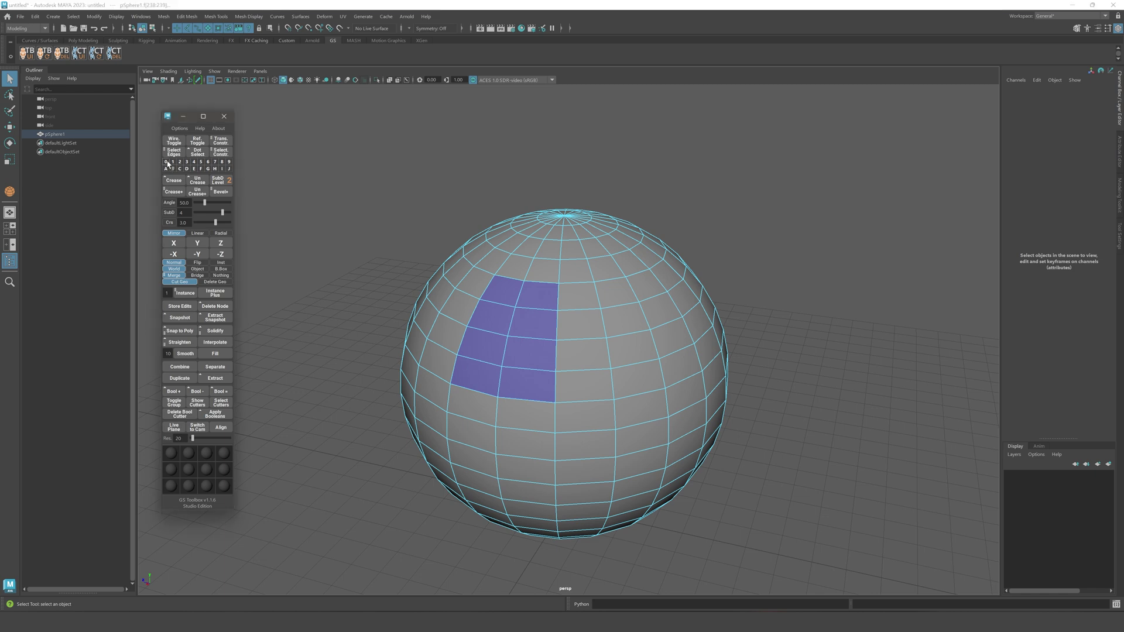
{"action": "left_click", "coordinate": [174, 163]}
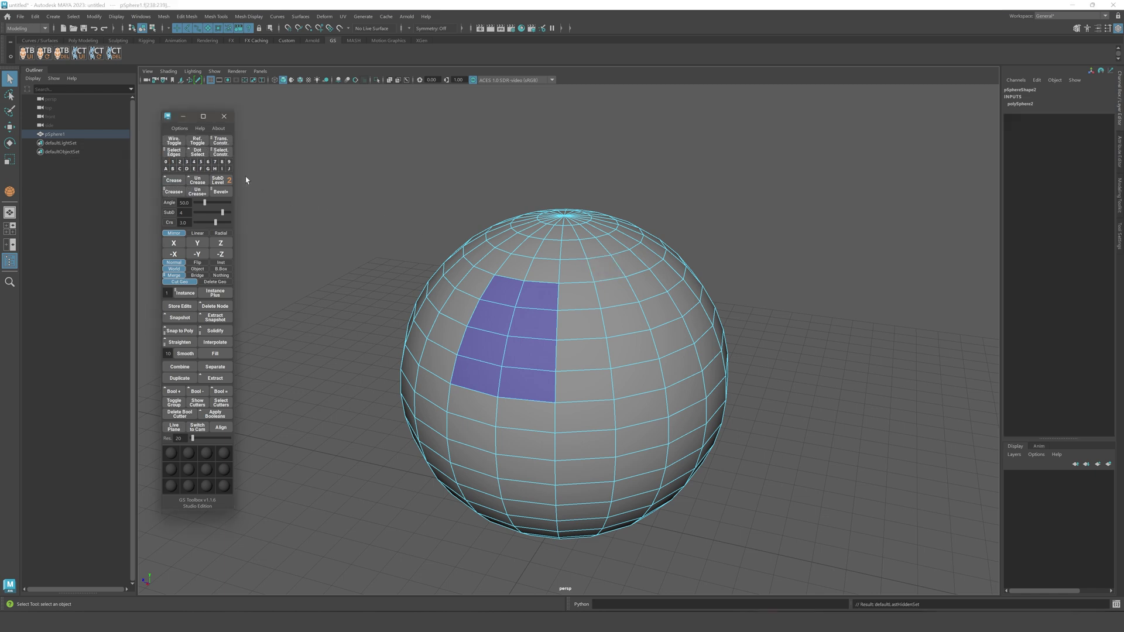
{"action": "middle_click_drag", "start_coordinate": [413, 209], "coordinate": [431, 216], "text": "alt"}
{"action": "left_click", "coordinate": [166, 164]}
{"action": "left_click", "coordinate": [172, 163]}
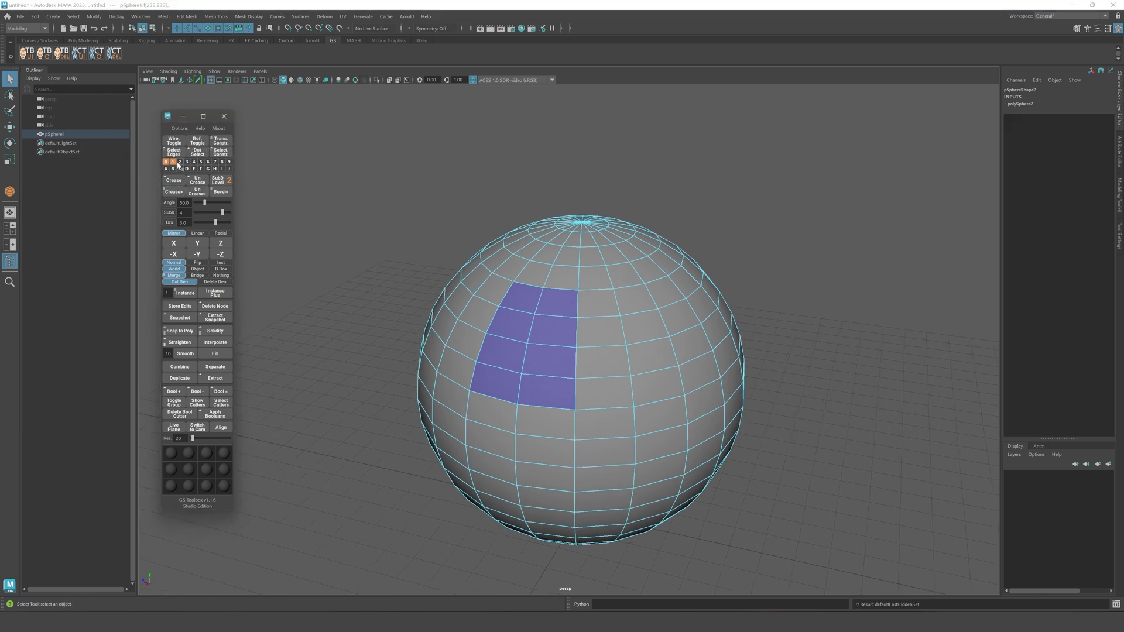
{"action": "left_click", "coordinate": [173, 168]}
{"action": "left_click", "coordinate": [180, 162]}
Return to object mode and store the whole sphere pSphere1 in quick selection slot 3.
{"action": "right_click_drag", "start_coordinate": [513, 183], "coordinate": [556, 165]}
{"action": "left_click", "coordinate": [694, 175]}
{"action": "left_click", "coordinate": [501, 241]}
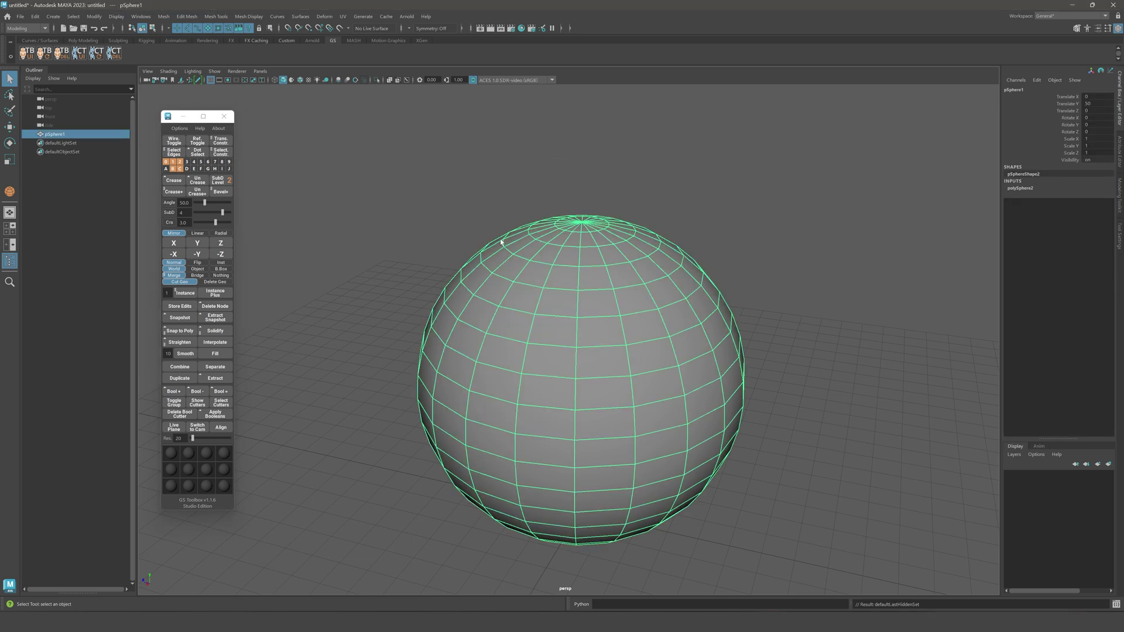
{"action": "left_click", "coordinate": [187, 162]}
Create a second, smaller polygon sphere on the upper side of the large sphere and scale it up so it protrudes.
{"action": "scroll", "coordinate": [703, 249], "scroll_direction": "down", "scroll_amount": 2}
{"action": "left_click", "coordinate": [735, 258]}
{"action": "right_click", "coordinate": [739, 318], "text": "shift"}
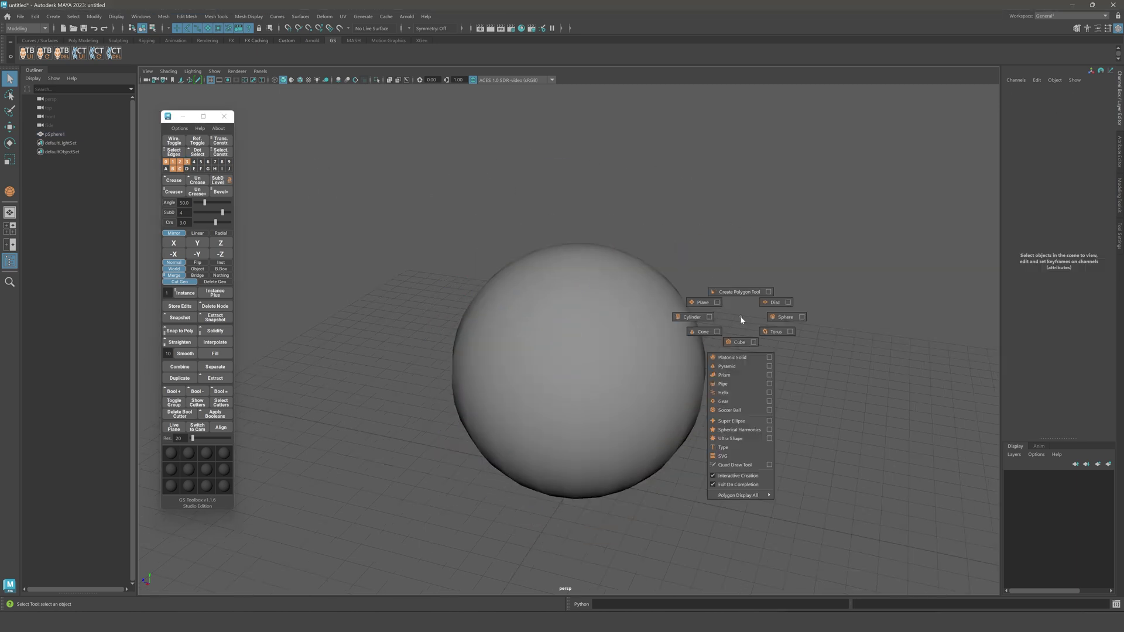
{"action": "left_click", "coordinate": [669, 338]}
{"action": "key", "text": "w"}
{"action": "left_click", "coordinate": [777, 312]}
{"action": "right_click_drag", "start_coordinate": [792, 331], "coordinate": [735, 333], "text": "shift"}
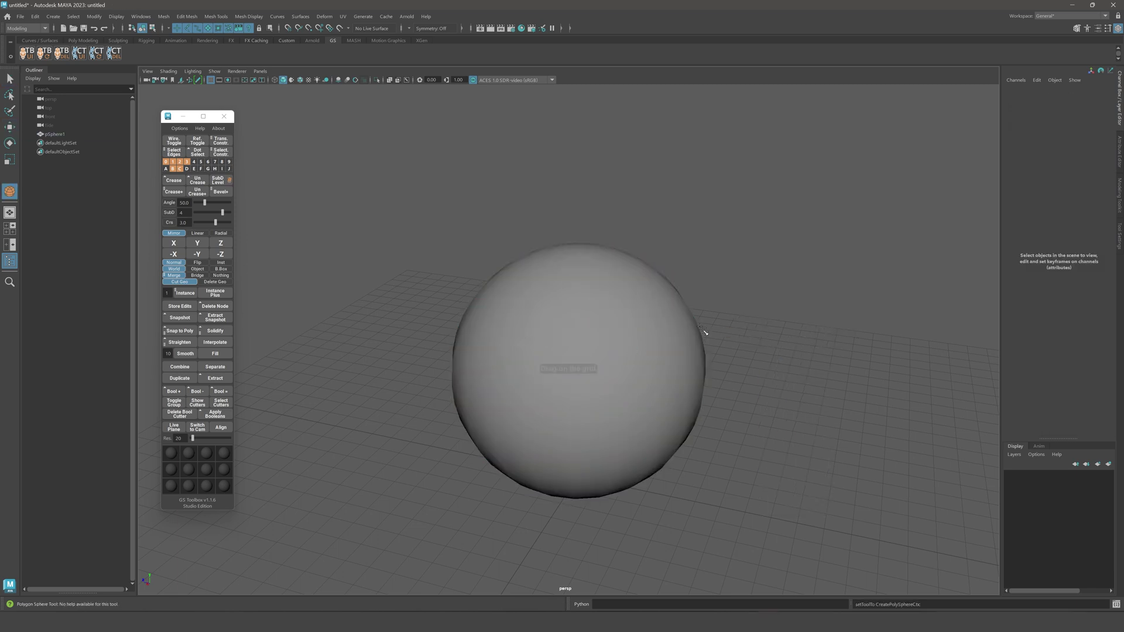
{"action": "left_click", "coordinate": [707, 336]}
{"action": "key", "text": "r"}
{"action": "left_click_drag", "start_coordinate": [683, 315], "coordinate": [766, 334]}
Select the small sphere pSphere2 and store it in quick selection slot 6.
{"action": "key", "text": "q"}
{"action": "left_click", "coordinate": [679, 309]}
{"action": "left_click", "coordinate": [678, 308]}
{"action": "left_click", "coordinate": [669, 307]}
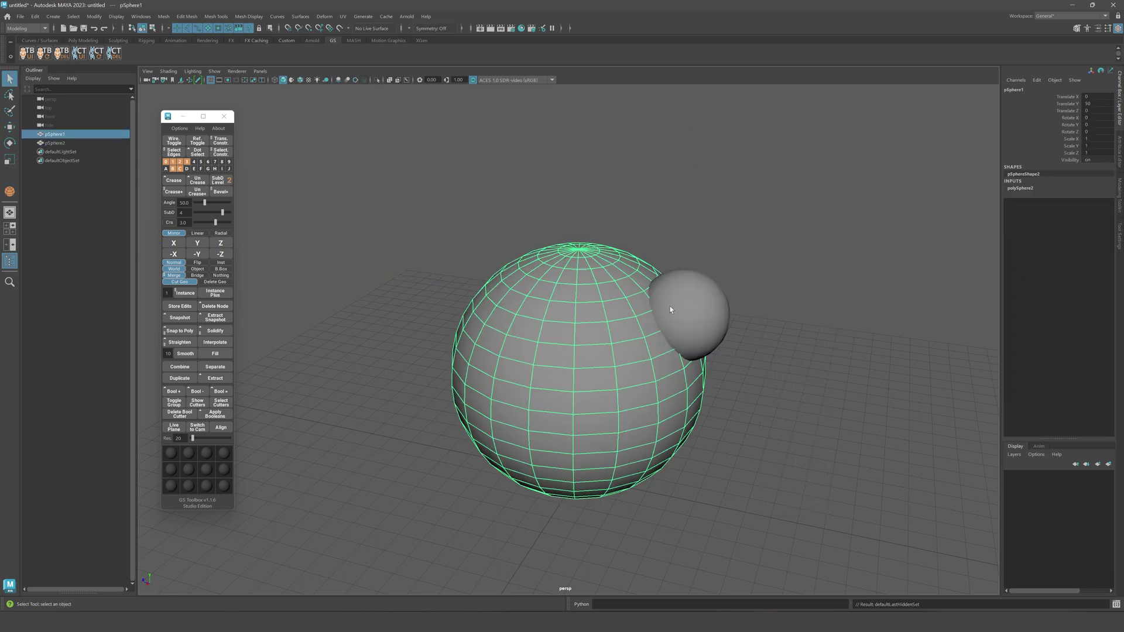
{"action": "left_click", "coordinate": [671, 307]}
{"action": "scroll", "coordinate": [745, 254], "scroll_direction": "up", "scroll_amount": 2}
{"action": "left_click", "coordinate": [209, 162]}
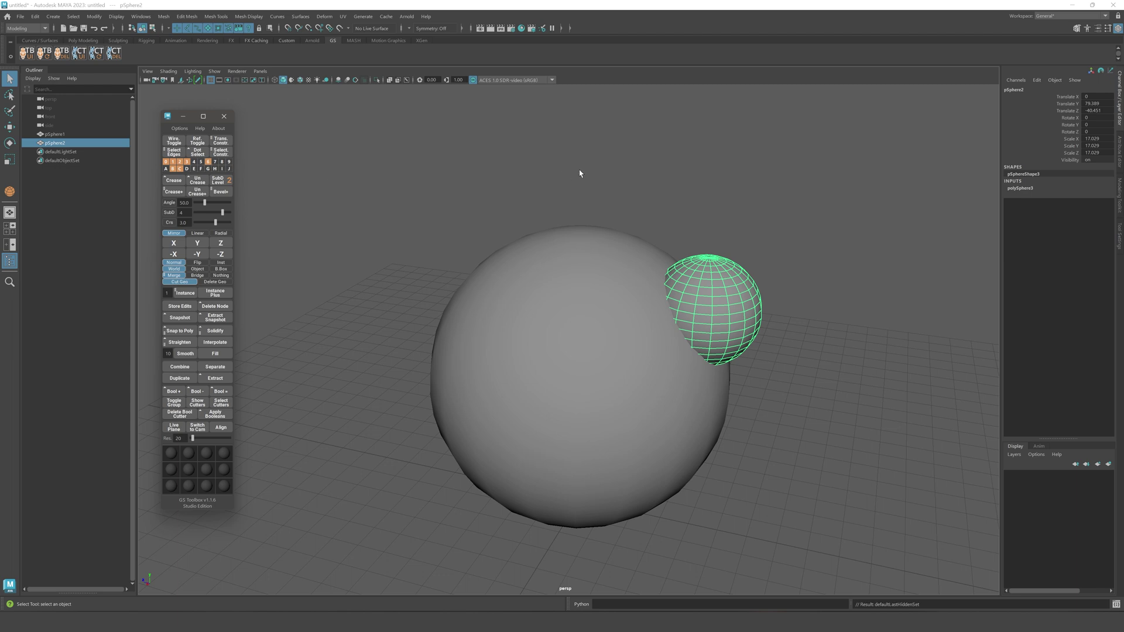
Clear the selection and recall the small sphere from quick selection slot 6.
{"action": "left_click_drag", "start_coordinate": [579, 168], "coordinate": [594, 168], "text": "alt"}
{"action": "left_click", "coordinate": [593, 168]}
{"action": "left_click", "coordinate": [200, 163]}
{"action": "left_click", "coordinate": [207, 163]}
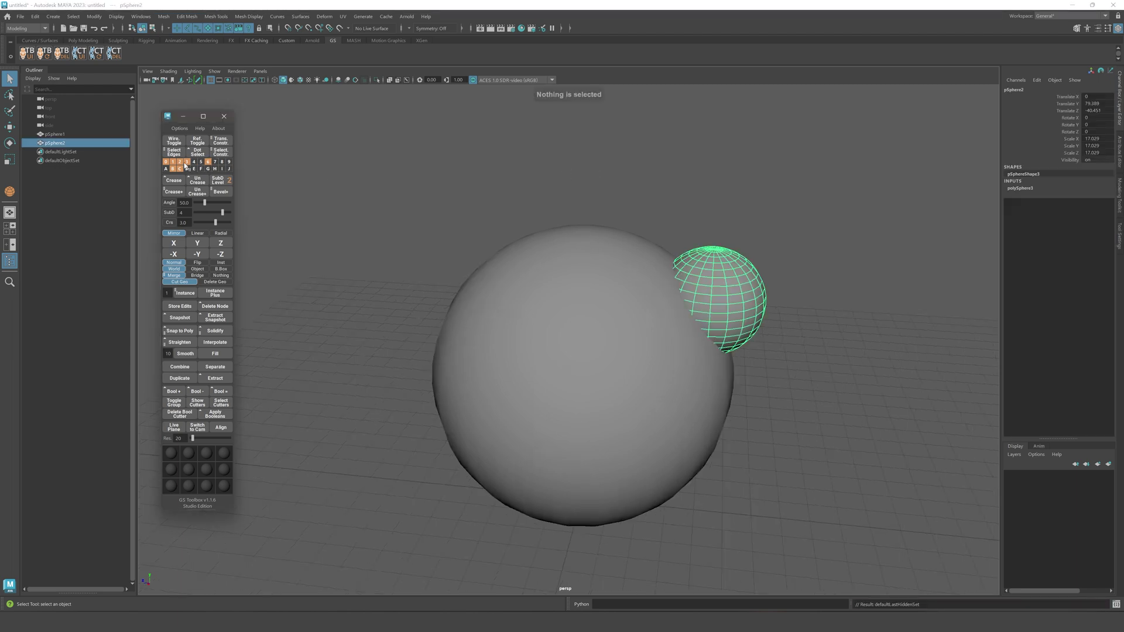
Switch repeatedly between the stored face block, large sphere and small sphere by recalling slots 1, 2, 3 and 6.
{"action": "left_click", "coordinate": [186, 164]}
{"action": "left_click", "coordinate": [174, 164]}
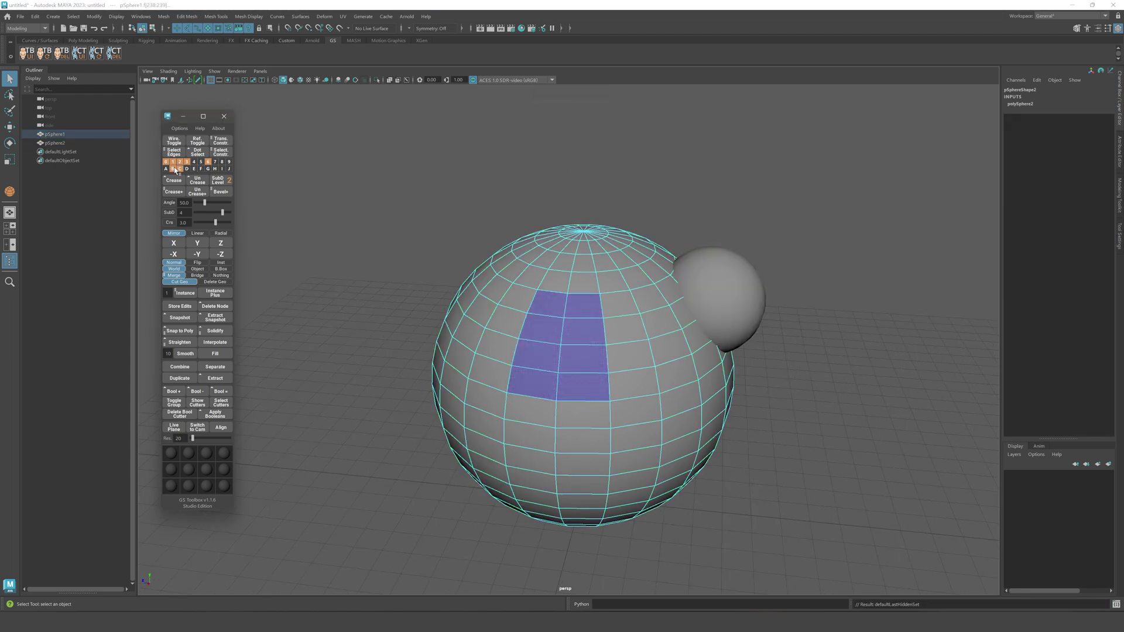
{"action": "left_click", "coordinate": [186, 164]}
{"action": "left_click", "coordinate": [181, 164]}
{"action": "left_click", "coordinate": [209, 164]}
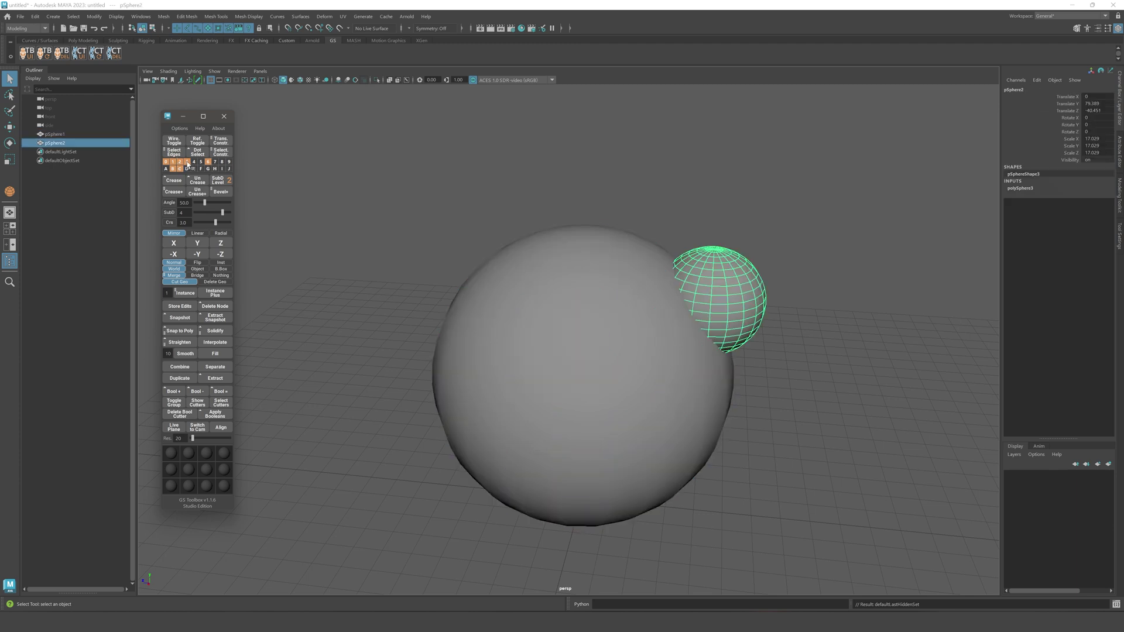
{"action": "left_click", "coordinate": [186, 164]}
{"action": "left_click", "coordinate": [182, 164]}
{"action": "left_click", "coordinate": [187, 164]}
{"action": "left_click", "coordinate": [182, 164]}
{"action": "left_click", "coordinate": [186, 164]}
Clear all stored sets from the quick selection slots.
{"action": "left_click_drag", "start_coordinate": [370, 200], "coordinate": [391, 213], "text": "alt"}
{"action": "right_click_drag", "start_coordinate": [187, 162], "coordinate": [187, 178]}
{"action": "right_click_drag", "start_coordinate": [180, 169], "coordinate": [180, 182]}
{"action": "right_click_drag", "start_coordinate": [179, 162], "coordinate": [179, 174]}
{"action": "right_click_drag", "start_coordinate": [171, 170], "coordinate": [306, 169]}
{"action": "left_click", "coordinate": [176, 197]}
{"action": "left_click", "coordinate": [305, 166]}
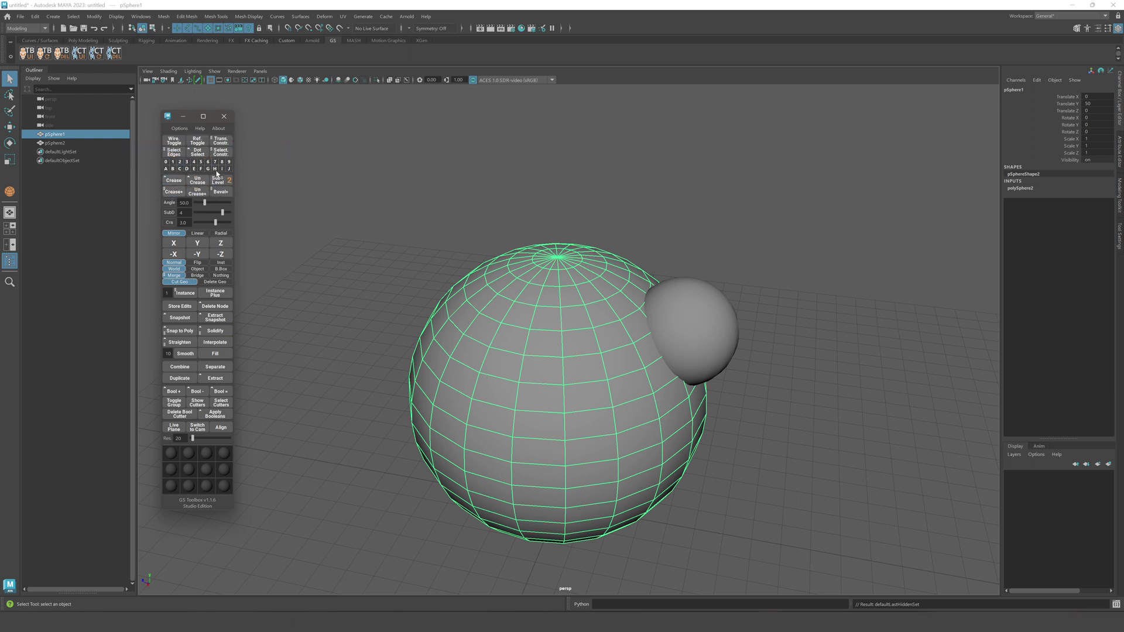
Move the small sphere pSphere2 up and clear of the large sphere, and clear the selection.
{"action": "left_click", "coordinate": [709, 321]}
{"action": "left_click", "coordinate": [627, 314]}
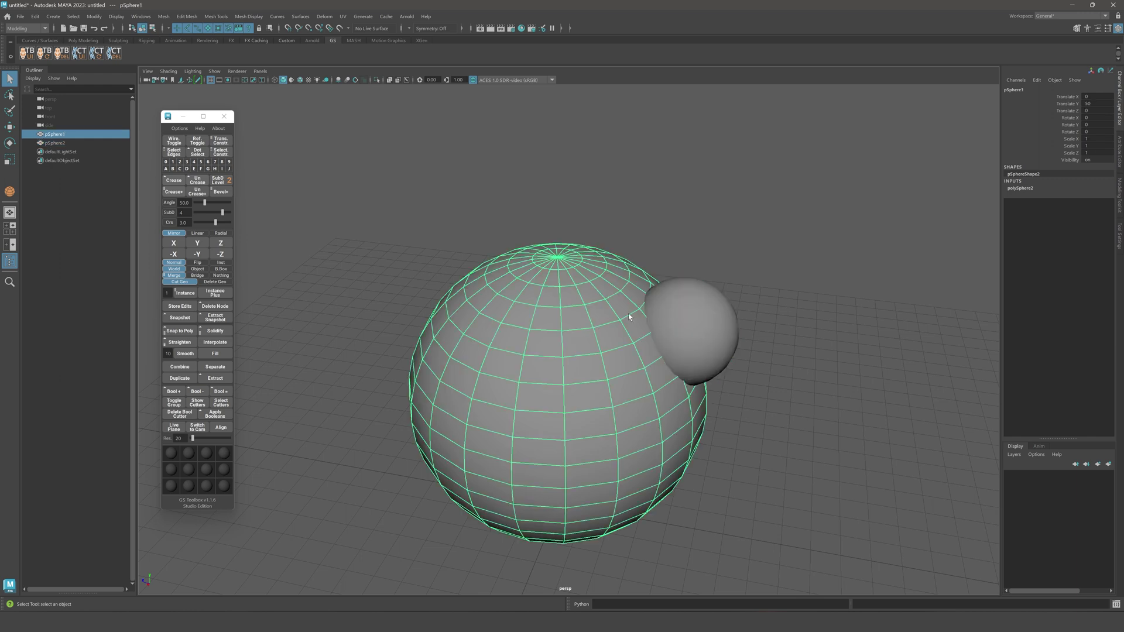
{"action": "left_click", "coordinate": [705, 325]}
{"action": "key", "text": "w"}
{"action": "left_click_drag", "start_coordinate": [713, 320], "coordinate": [805, 259]}
{"action": "key", "text": "q"}
{"action": "left_click", "coordinate": [667, 209]}
Examine the two separate spheres by selecting pSphere1 and pSphere2 in turn.
{"action": "middle_click_drag", "start_coordinate": [667, 211], "coordinate": [641, 243], "text": "alt"}
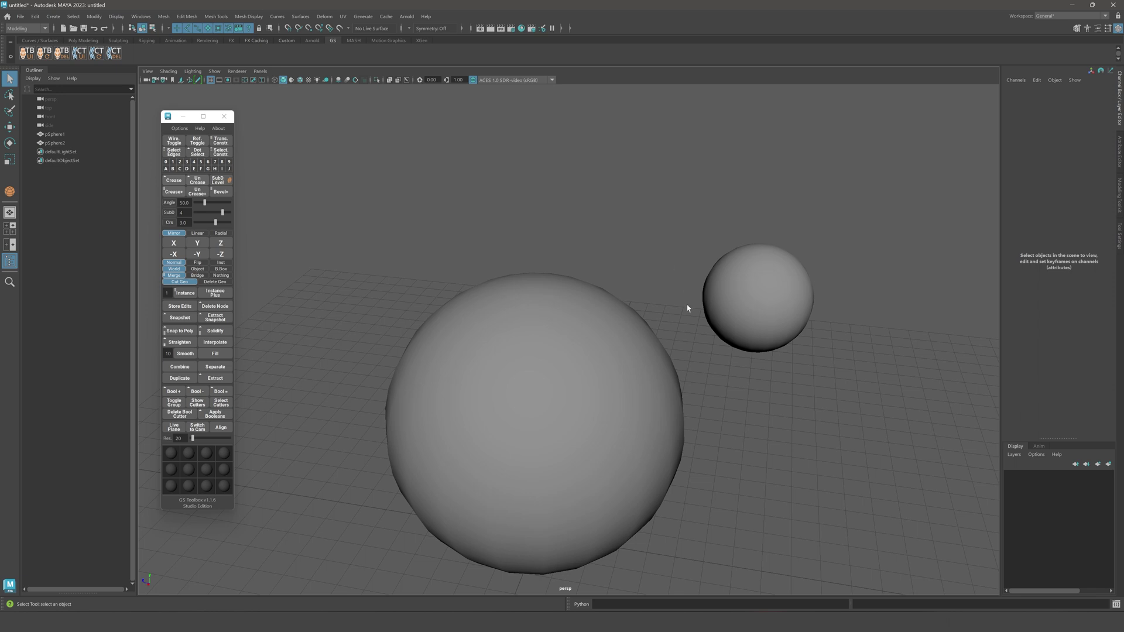
{"action": "left_click_drag", "start_coordinate": [687, 304], "coordinate": [706, 346], "text": "alt"}
{"action": "left_click", "coordinate": [626, 351]}
{"action": "left_click", "coordinate": [731, 339]}
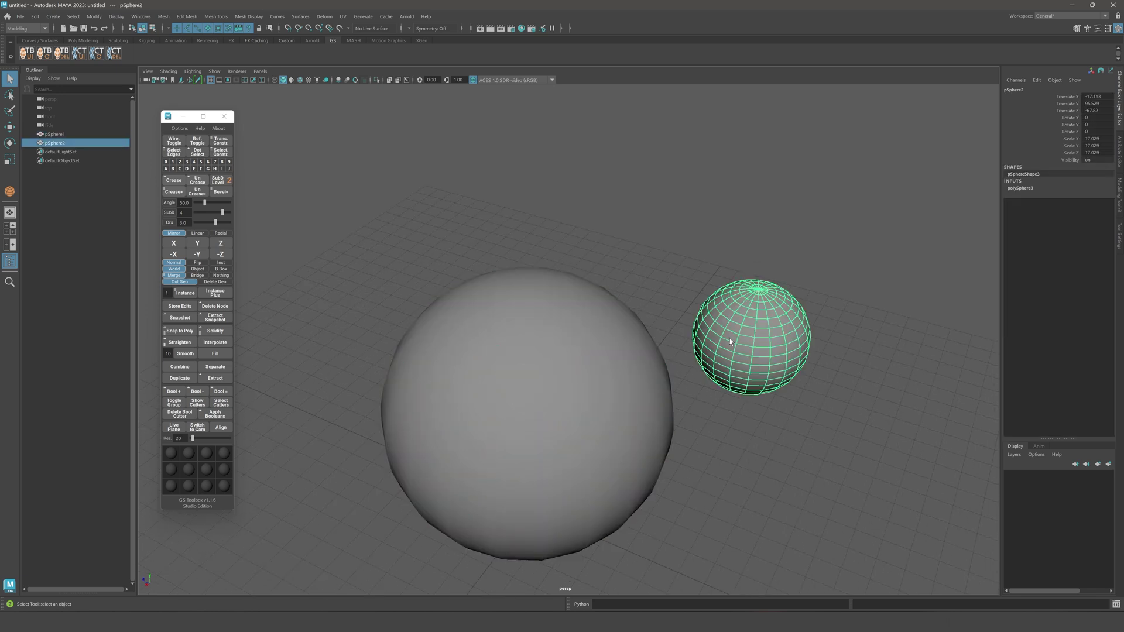
{"action": "left_click", "coordinate": [635, 354]}
{"action": "left_click", "coordinate": [739, 340]}
{"action": "left_click_drag", "start_coordinate": [726, 383], "coordinate": [737, 377], "text": "alt"}
{"action": "left_click", "coordinate": [755, 386]}
{"action": "left_click", "coordinate": [592, 383]}
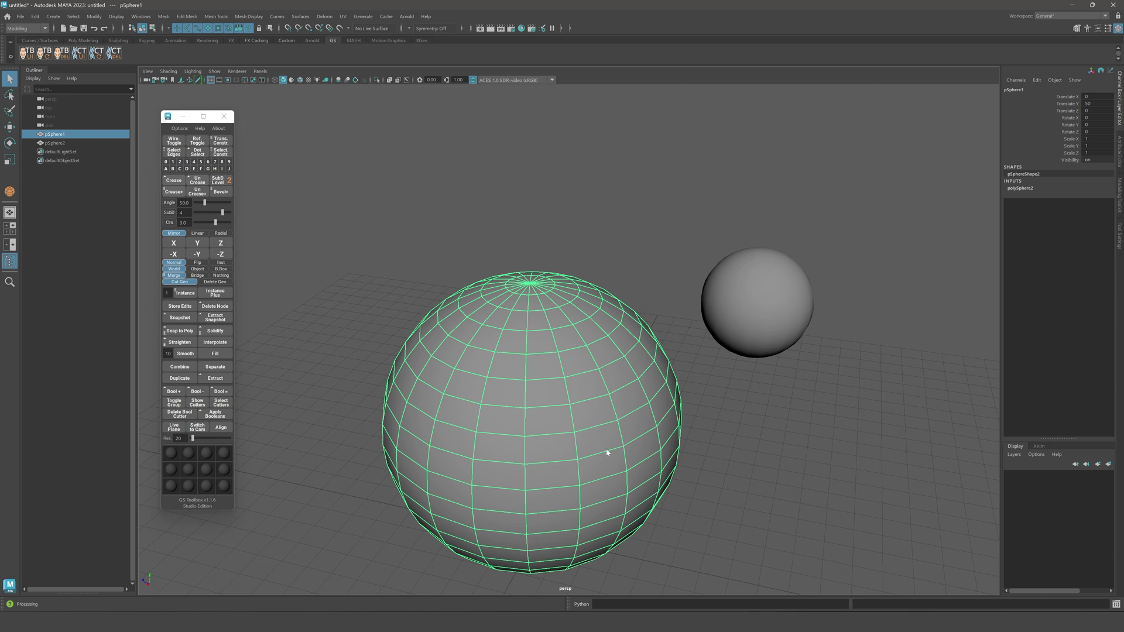
Select a frame of faces three wide and four tall on pSphere1, leaving out the two centre faces, and store it in slot 0.
{"action": "left_click", "coordinate": [743, 359]}
{"action": "scroll", "coordinate": [744, 361], "scroll_direction": "up", "scroll_amount": 3}
{"action": "middle_click_drag", "start_coordinate": [757, 365], "coordinate": [818, 384], "text": "alt"}
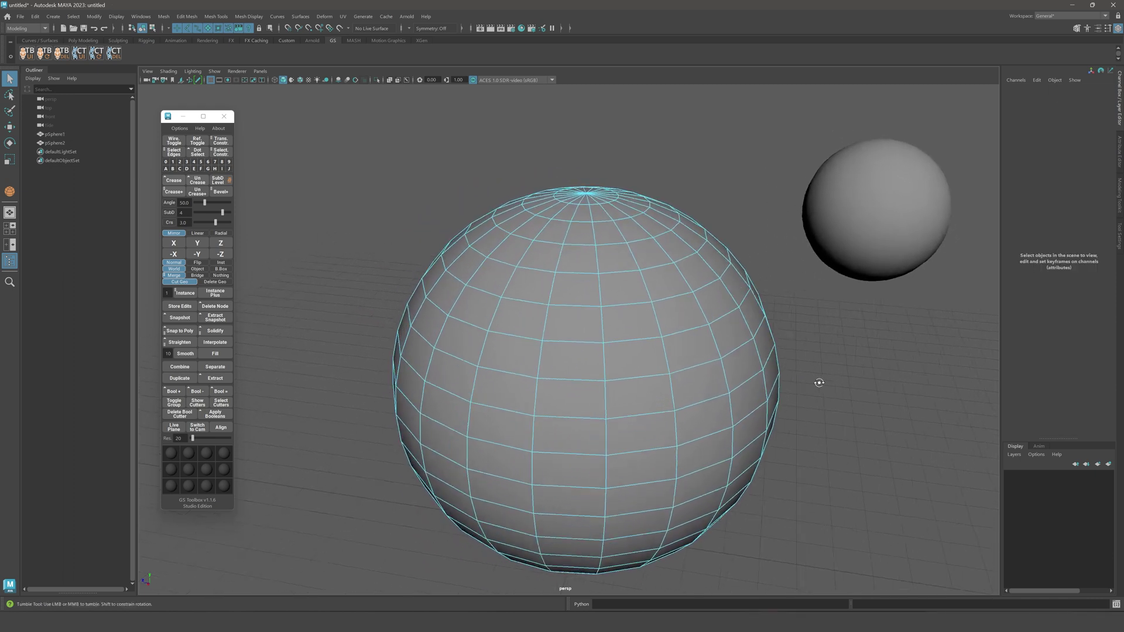
{"action": "left_click_drag", "start_coordinate": [818, 384], "coordinate": [824, 381], "text": "alt"}
{"action": "mouse_move", "coordinate": [531, 274]}
{"action": "left_mouse_down"}
{"action": "mouse_move", "coordinate": [517, 363]}
{"action": "mouse_move", "coordinate": [634, 308]}
{"action": "mouse_move", "coordinate": [578, 285]}
{"action": "left_mouse_up"}
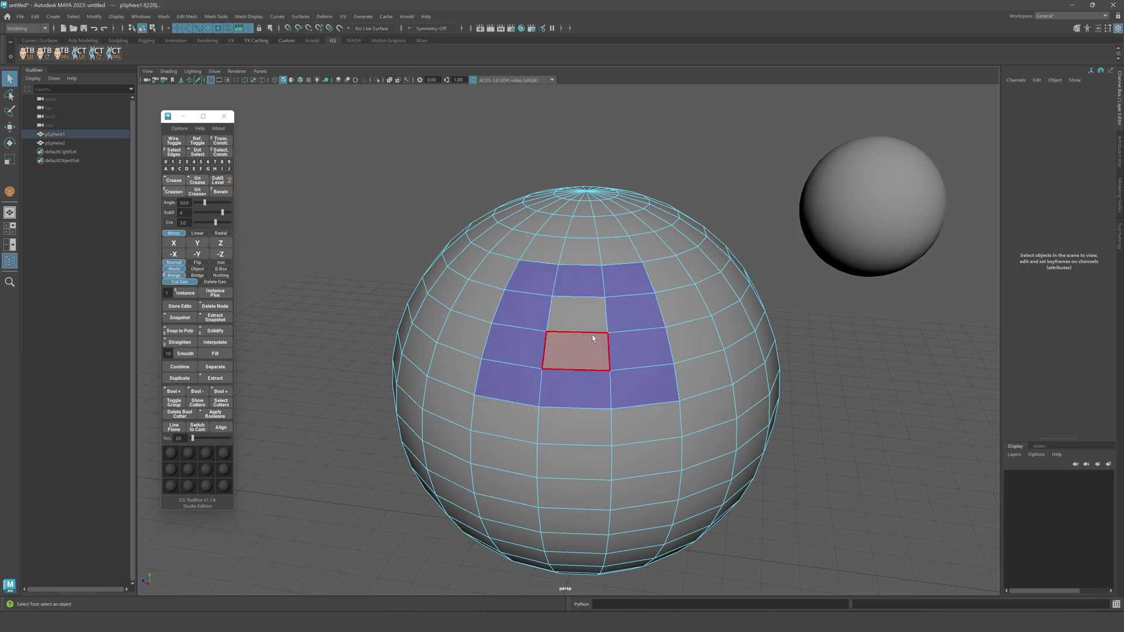
{"action": "left_click", "coordinate": [167, 162]}
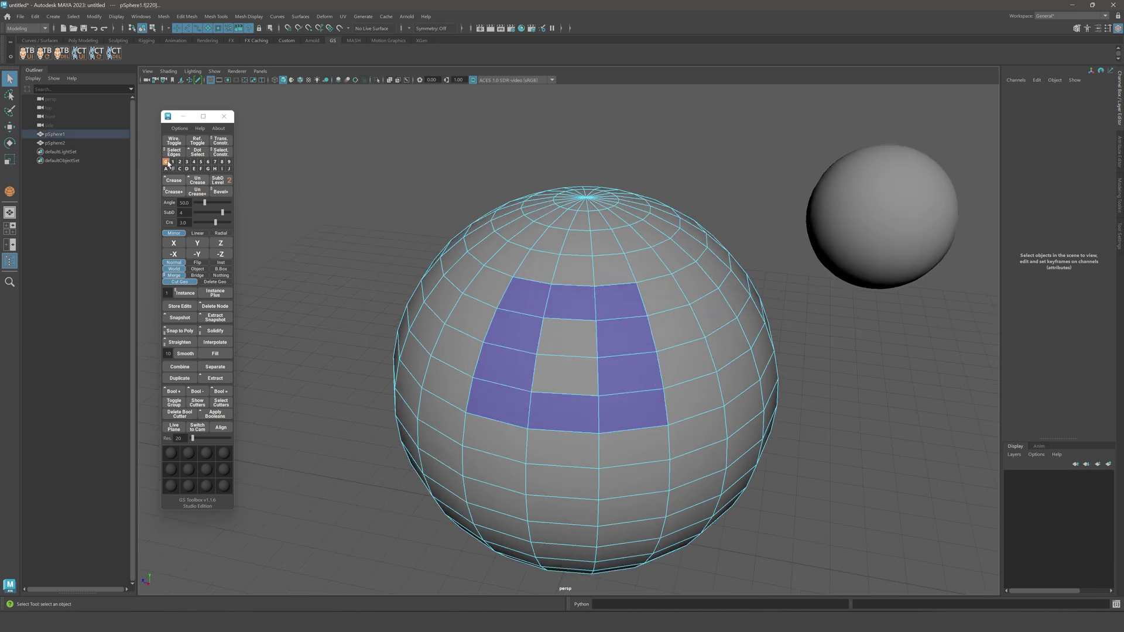
Select a vertical strip of six faces on the large sphere, store it in slot 1, and return to object mode.
{"action": "left_click", "coordinate": [481, 175]}
{"action": "middle_click_drag", "start_coordinate": [654, 190], "coordinate": [655, 169], "text": "alt"}
{"action": "left_click_drag", "start_coordinate": [655, 169], "coordinate": [653, 168], "text": "alt"}
{"action": "mouse_move", "coordinate": [594, 299]}
{"action": "left_mouse_down"}
{"action": "mouse_move", "coordinate": [571, 335]}
{"action": "mouse_move", "coordinate": [583, 226]}
{"action": "mouse_move", "coordinate": [579, 401]}
{"action": "left_mouse_up"}
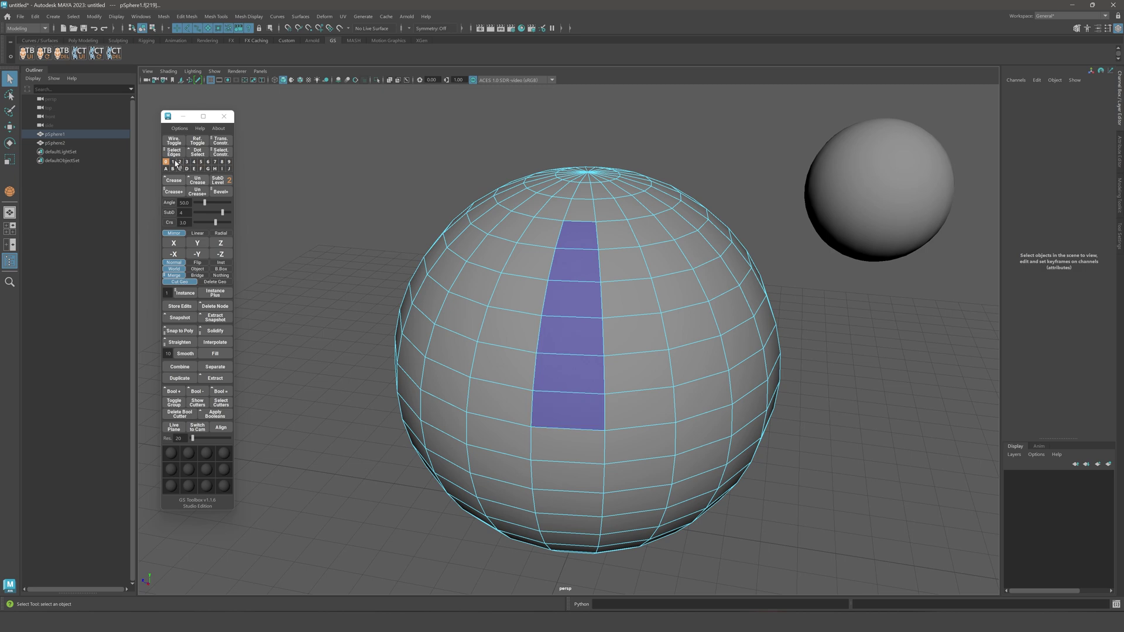
{"action": "left_click", "coordinate": [421, 143]}
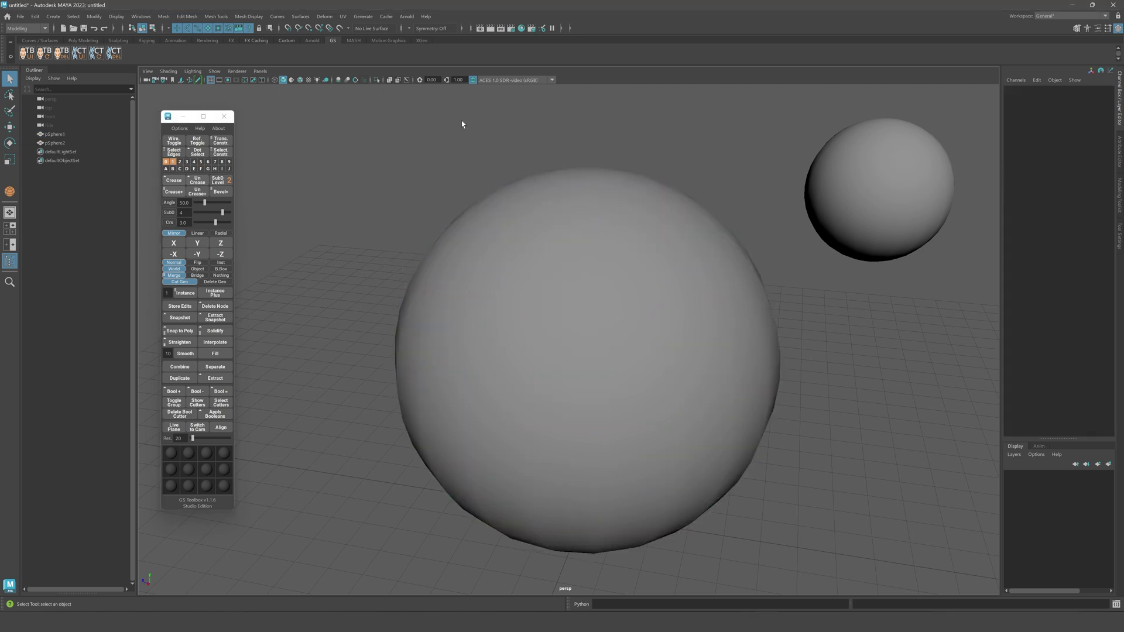
Recall the stored face strip from slot 1 and the face frame from slot 0 in turn.
{"action": "left_click", "coordinate": [550, 250]}
{"action": "left_click", "coordinate": [381, 163]}
{"action": "key", "text": "ctrl+z"}
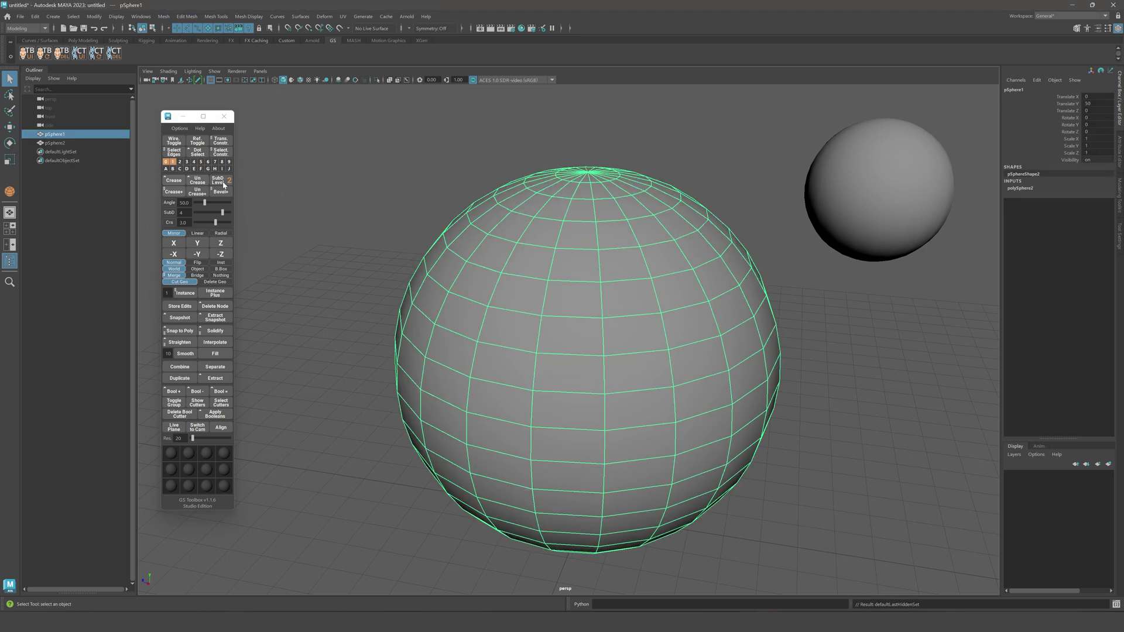
{"action": "left_click", "coordinate": [173, 162]}
{"action": "left_click", "coordinate": [166, 163]}
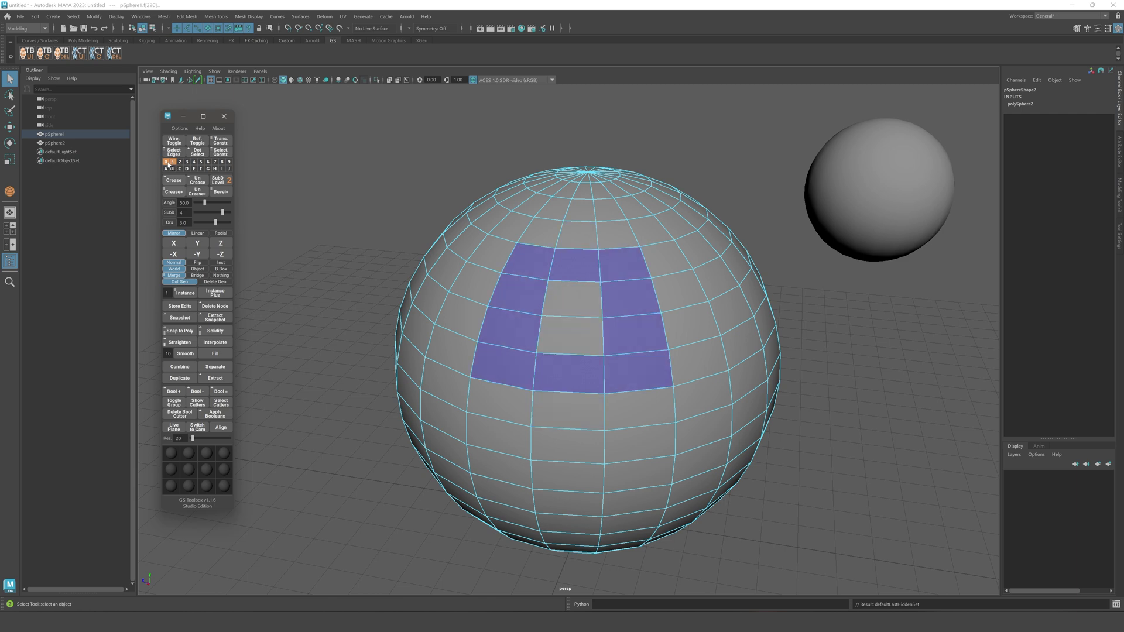
{"action": "left_click", "coordinate": [173, 163]}
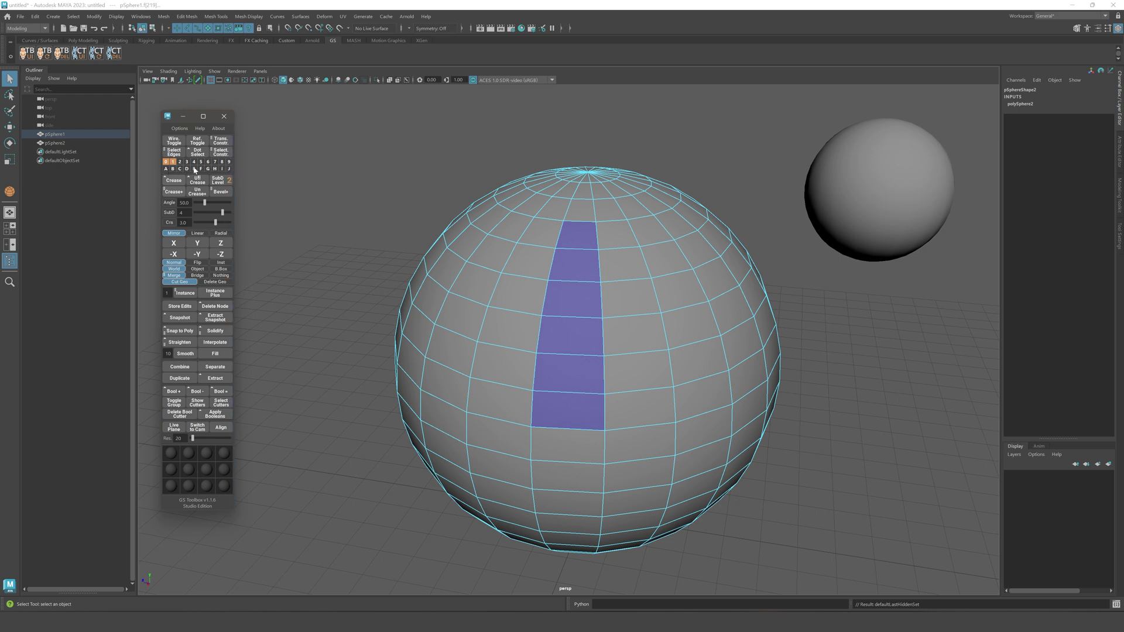
Move the stored face strip to slot C, and combine slot C with the face frame in slot 0.
{"action": "mouse_move", "coordinate": [190, 168]}
{"action": "middle_mouse_down"}
{"action": "mouse_move", "coordinate": [201, 163]}
{"action": "mouse_move", "coordinate": [181, 170]}
{"action": "middle_mouse_up"}
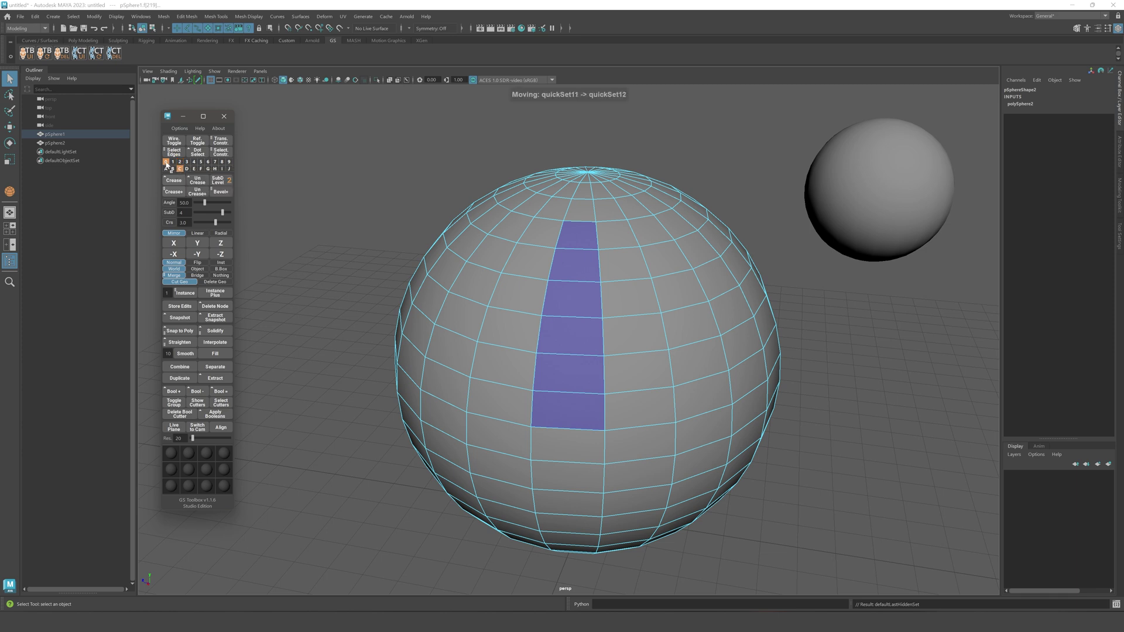
{"action": "left_click", "coordinate": [166, 163]}
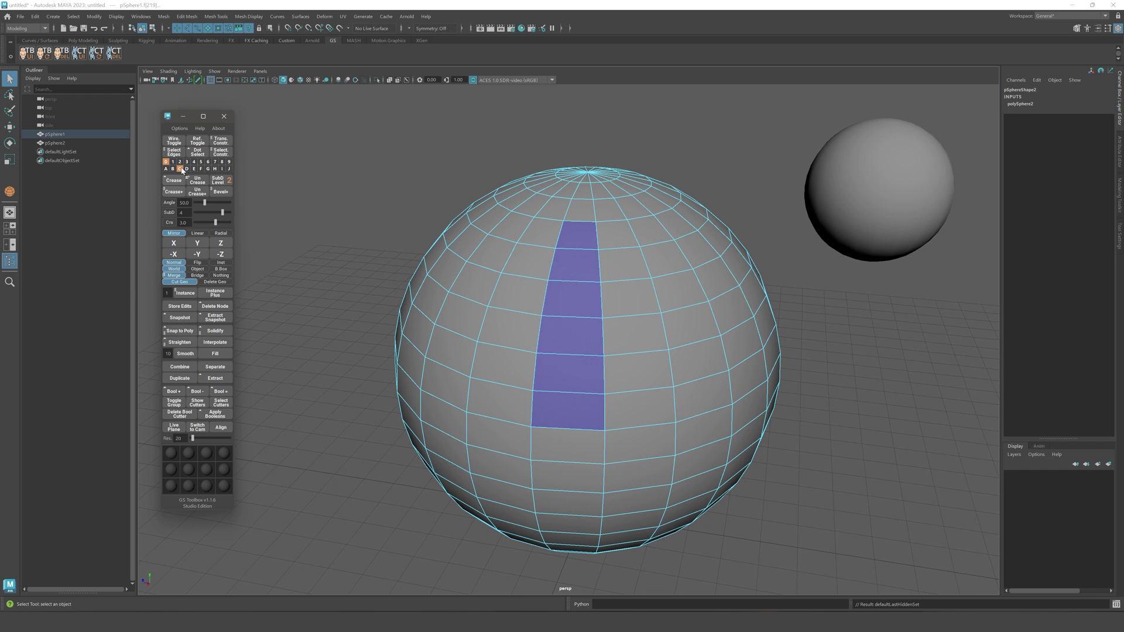
{"action": "left_click", "coordinate": [166, 162], "text": "shift"}
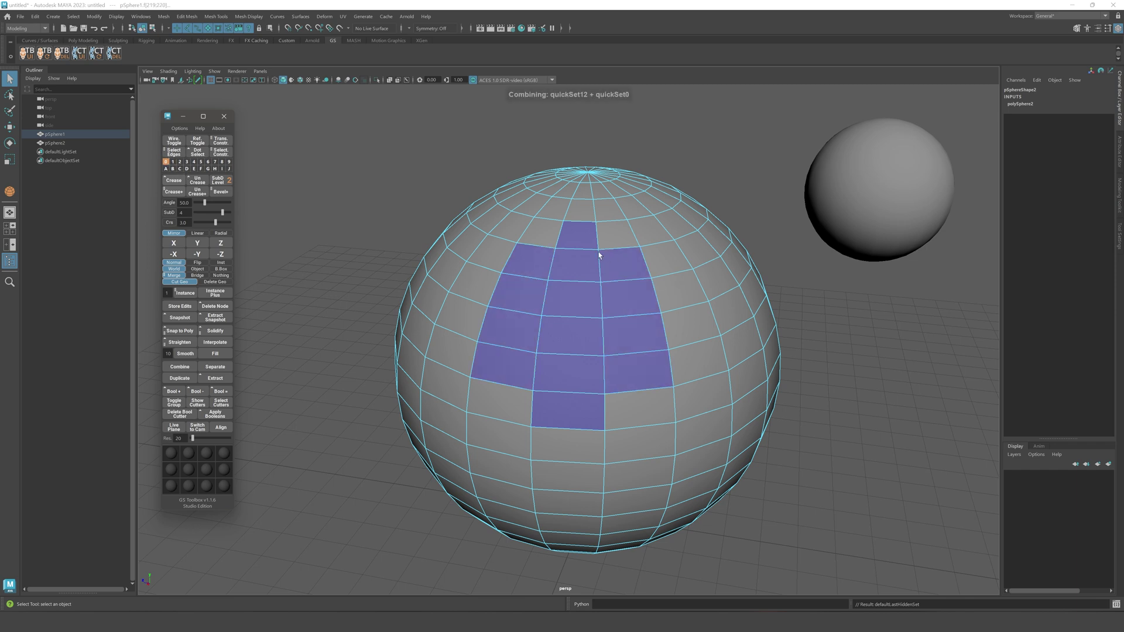
{"action": "mouse_move", "coordinate": [598, 256]}
{"action": "left_mouse_down", "text": "alt"}
{"action": "mouse_move", "coordinate": [532, 244]}
{"action": "mouse_move", "coordinate": [595, 244]}
{"action": "left_mouse_up", "text": "alt"}
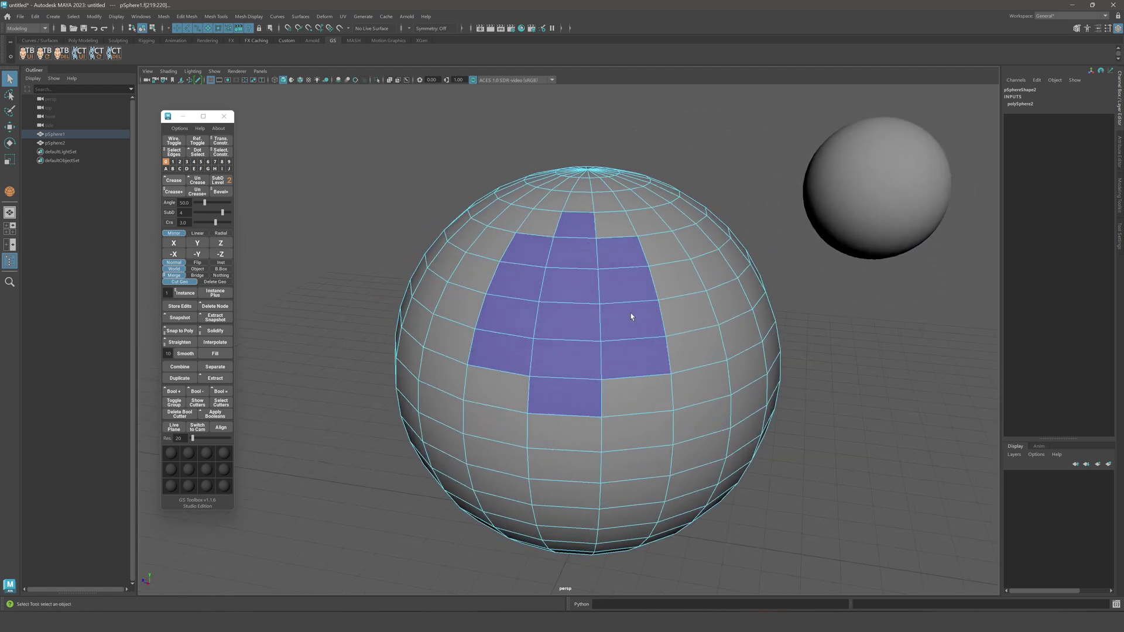
Recall the combined face set from slot 0, clear the selection, and recall it again.
{"action": "left_click", "coordinate": [166, 164]}
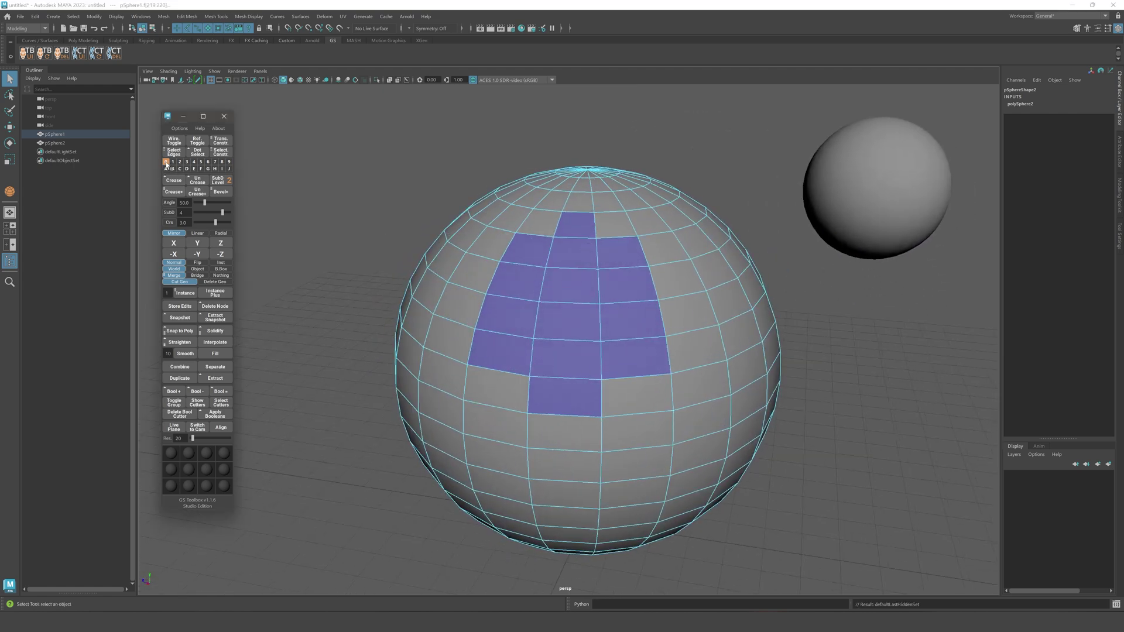
{"action": "left_click", "coordinate": [369, 182]}
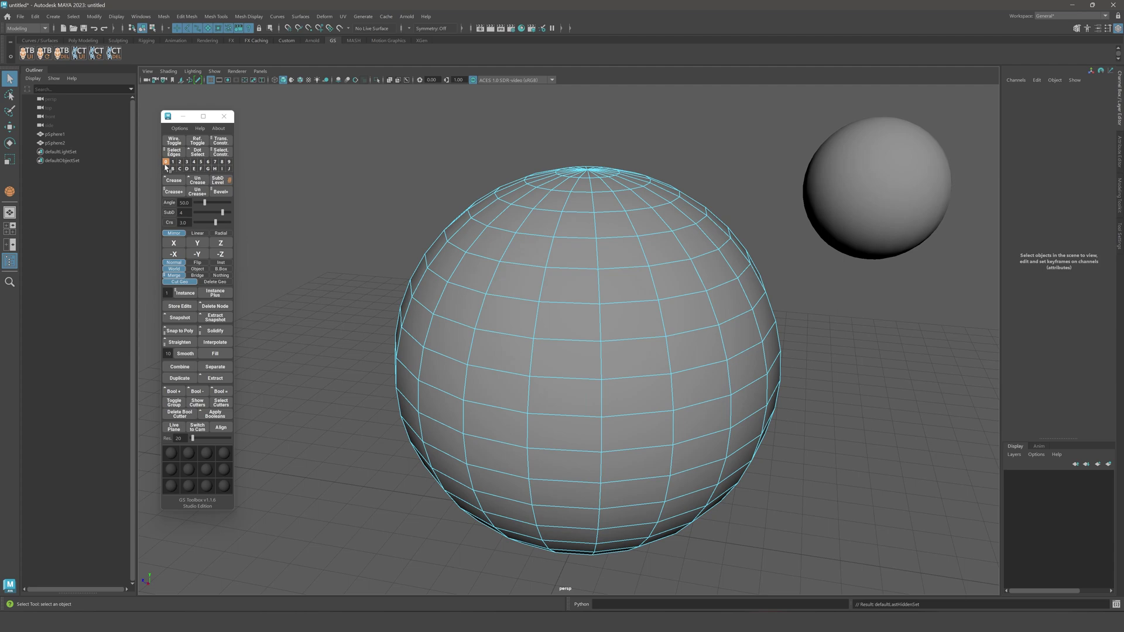
{"action": "left_click", "coordinate": [165, 167]}
{"action": "left_click_drag", "start_coordinate": [578, 256], "coordinate": [654, 318], "text": "alt"}
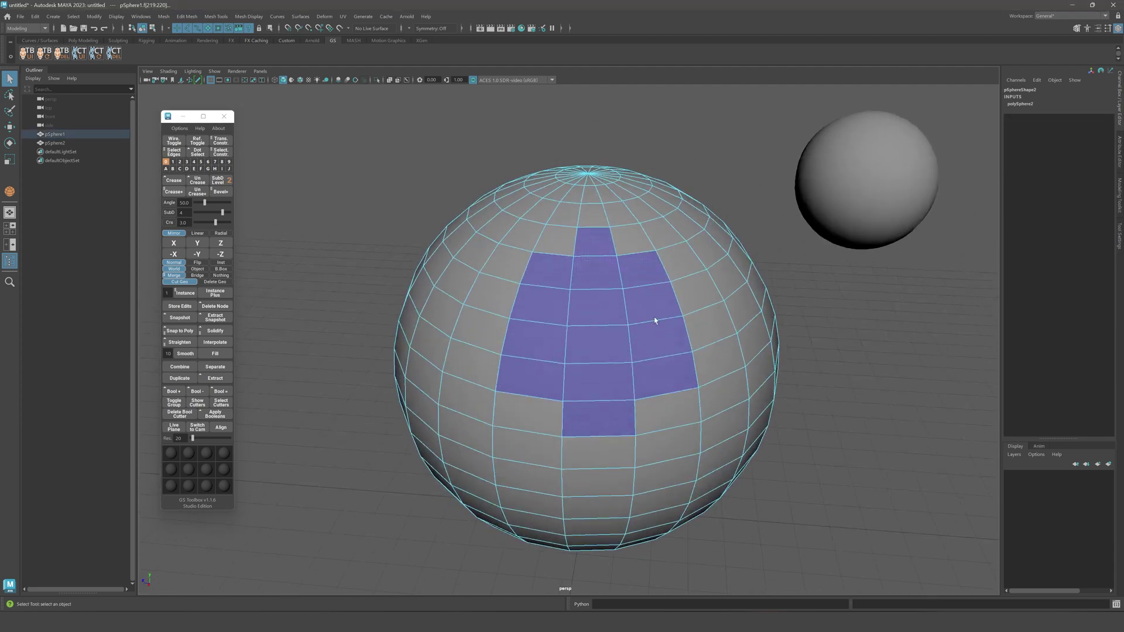
Return to object mode and inspect the large and small spheres by selecting them alternately.
{"action": "middle_click_drag", "start_coordinate": [655, 317], "coordinate": [585, 363], "text": "alt"}
{"action": "double_click", "coordinate": [808, 255]}
{"action": "left_click", "coordinate": [680, 328]}
{"action": "left_click", "coordinate": [796, 237]}
{"action": "left_click", "coordinate": [686, 333]}
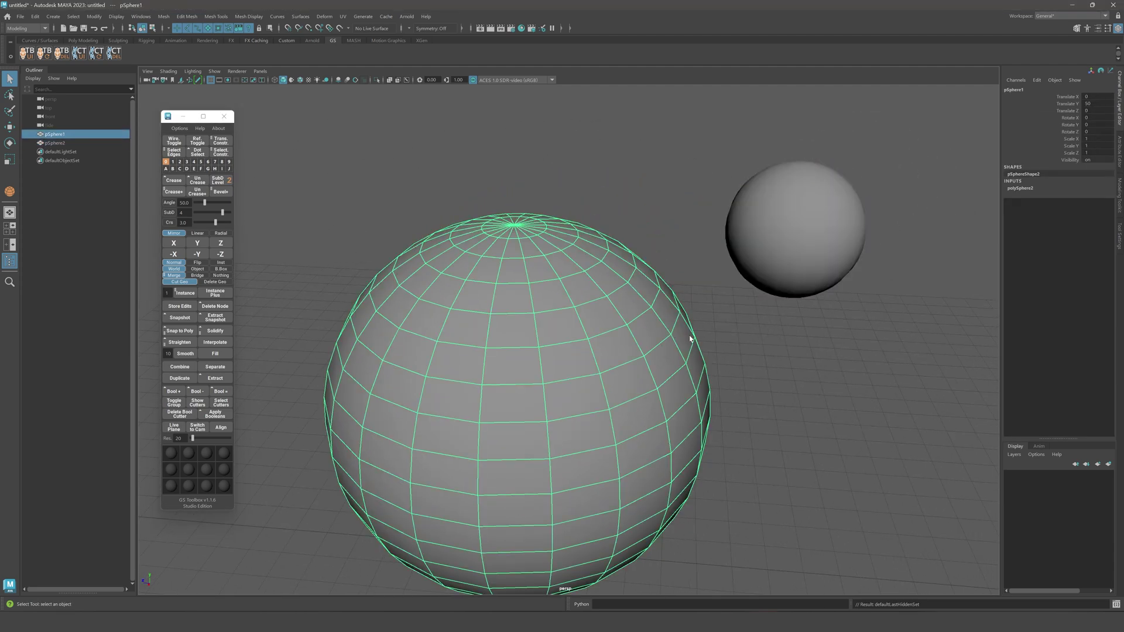
{"action": "scroll", "coordinate": [694, 334], "scroll_direction": "down", "scroll_amount": 4}
{"action": "left_click", "coordinate": [728, 319]}
{"action": "left_click", "coordinate": [716, 291]}
{"action": "left_click", "coordinate": [603, 337]}
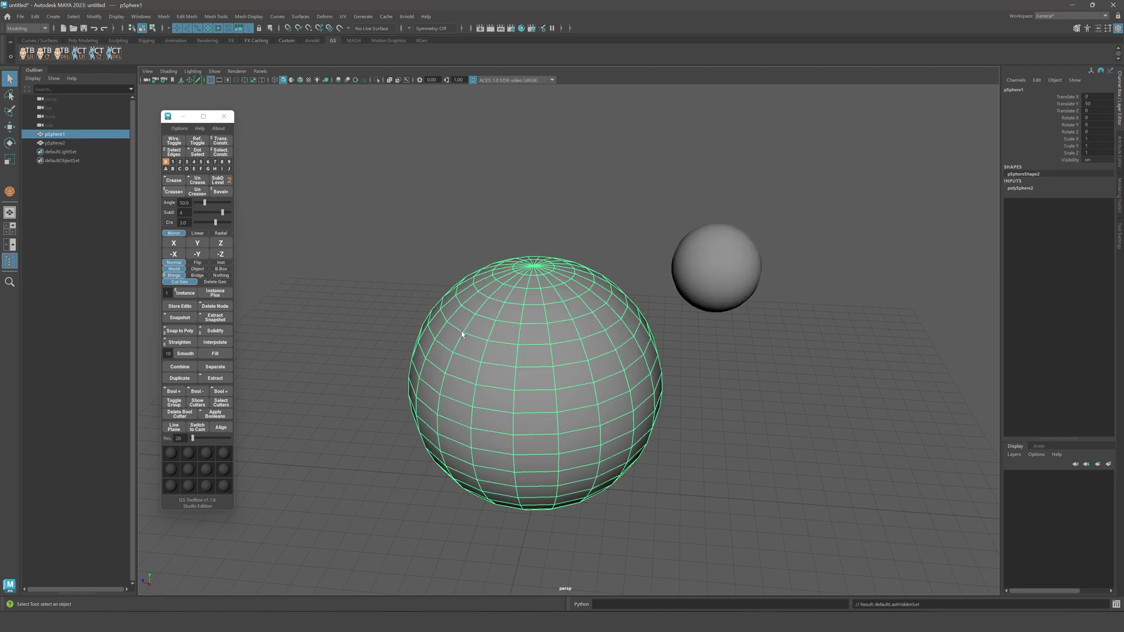
{"action": "right_click_drag", "start_coordinate": [462, 334], "coordinate": [551, 334]}
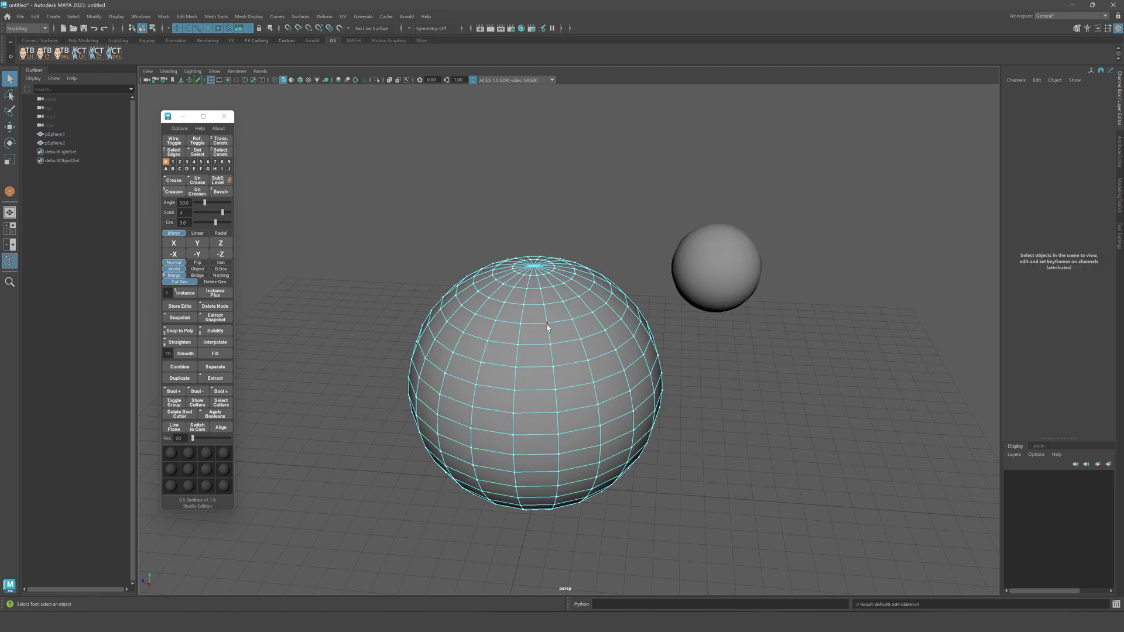
{"action": "middle_click_drag", "start_coordinate": [739, 421], "coordinate": [754, 404], "text": "alt"}
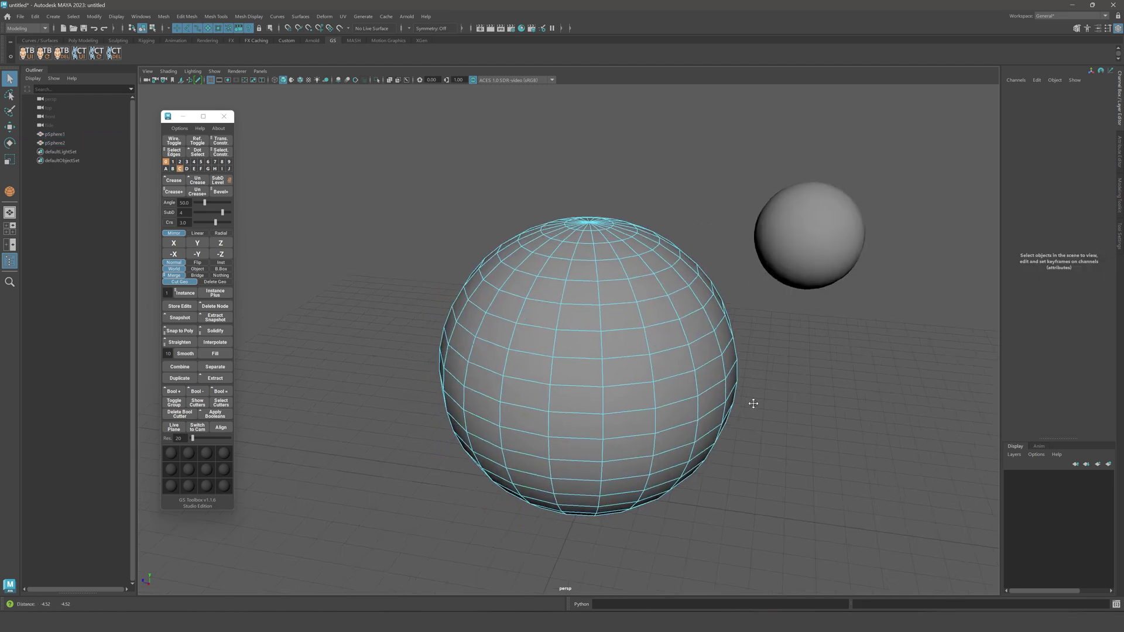
{"action": "right_click_drag", "start_coordinate": [612, 200], "coordinate": [655, 184]}
{"action": "left_click", "coordinate": [657, 188]}
{"action": "left_click", "coordinate": [623, 297]}
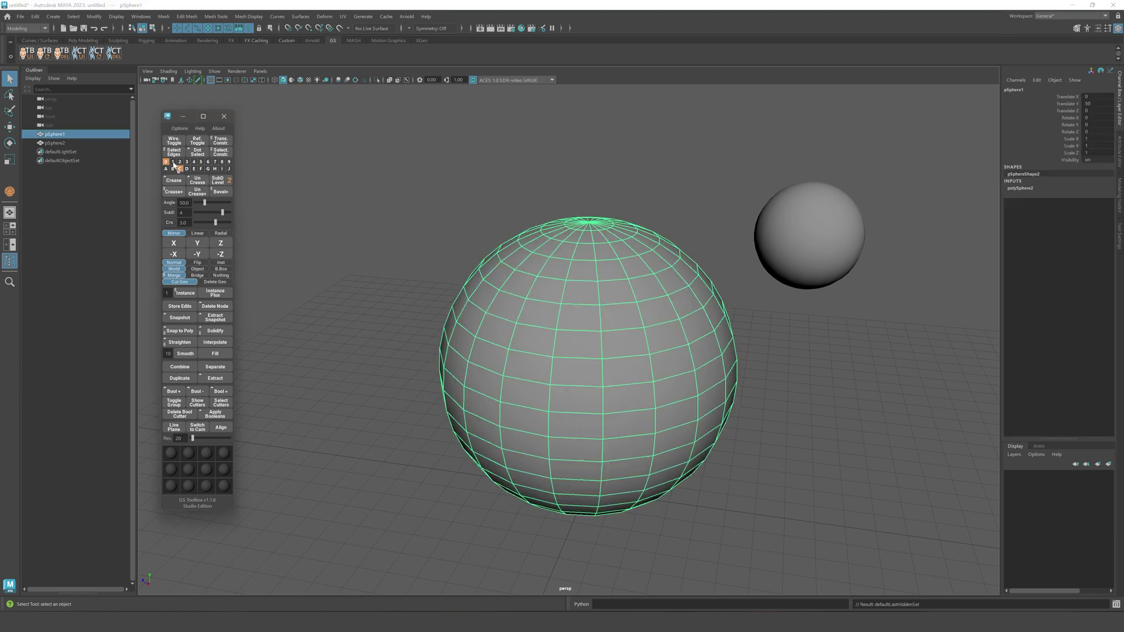
Move the face strip from slot C to slot 1, and recall it alternately with the face frame in slot 0.
{"action": "left_click", "coordinate": [173, 163]}
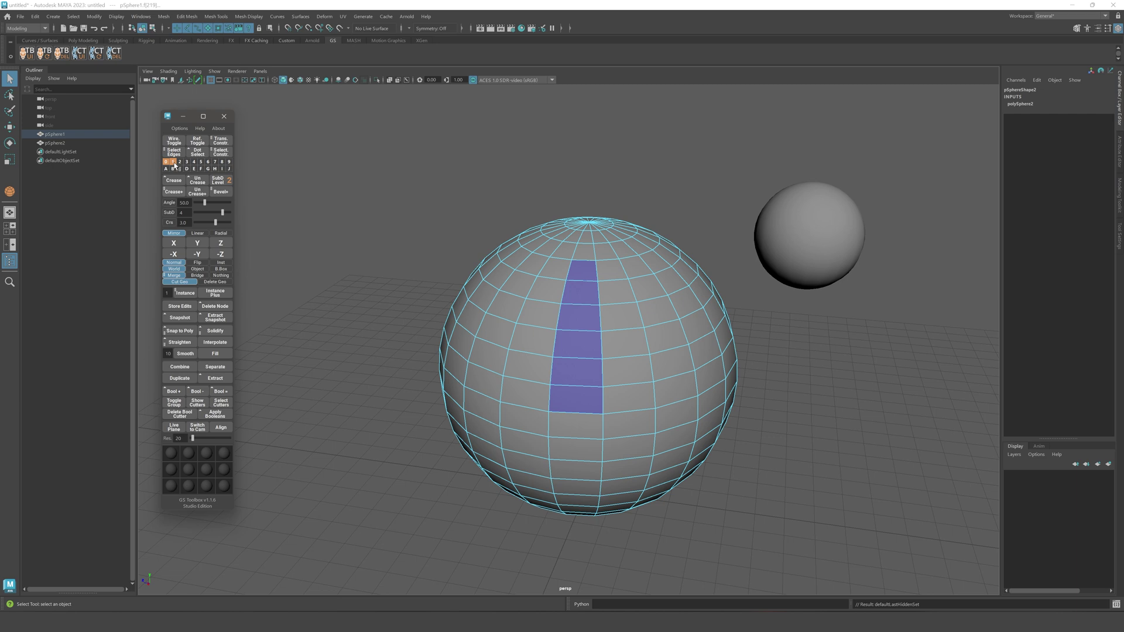
{"action": "left_click", "coordinate": [174, 163]}
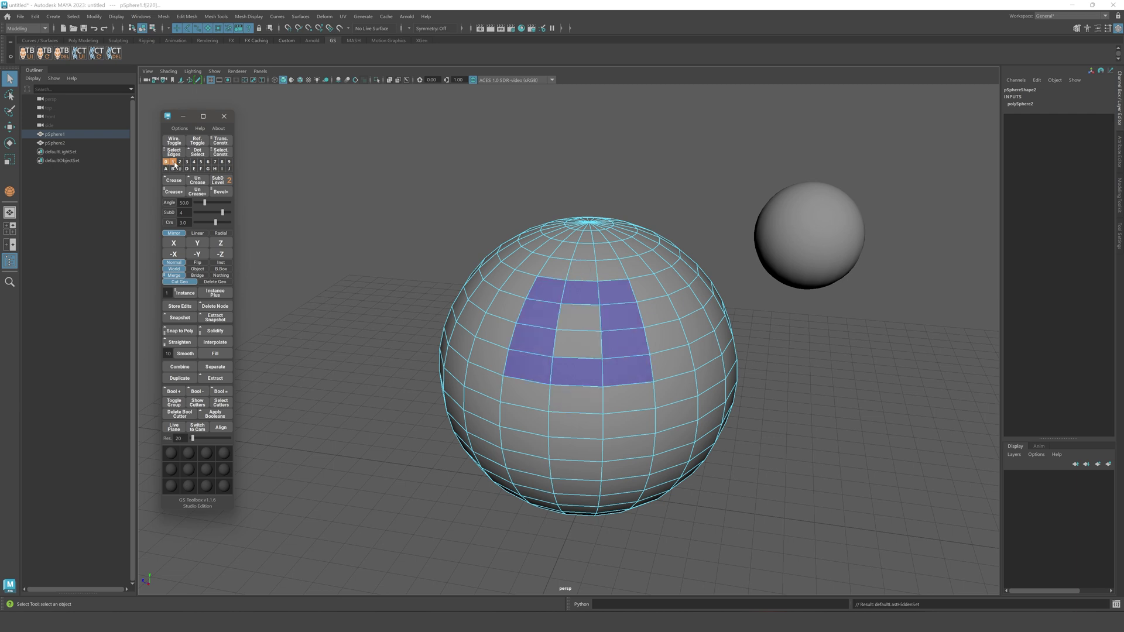
{"action": "left_click", "coordinate": [166, 162]}
{"action": "left_click", "coordinate": [174, 162]}
{"action": "left_click", "coordinate": [167, 162]}
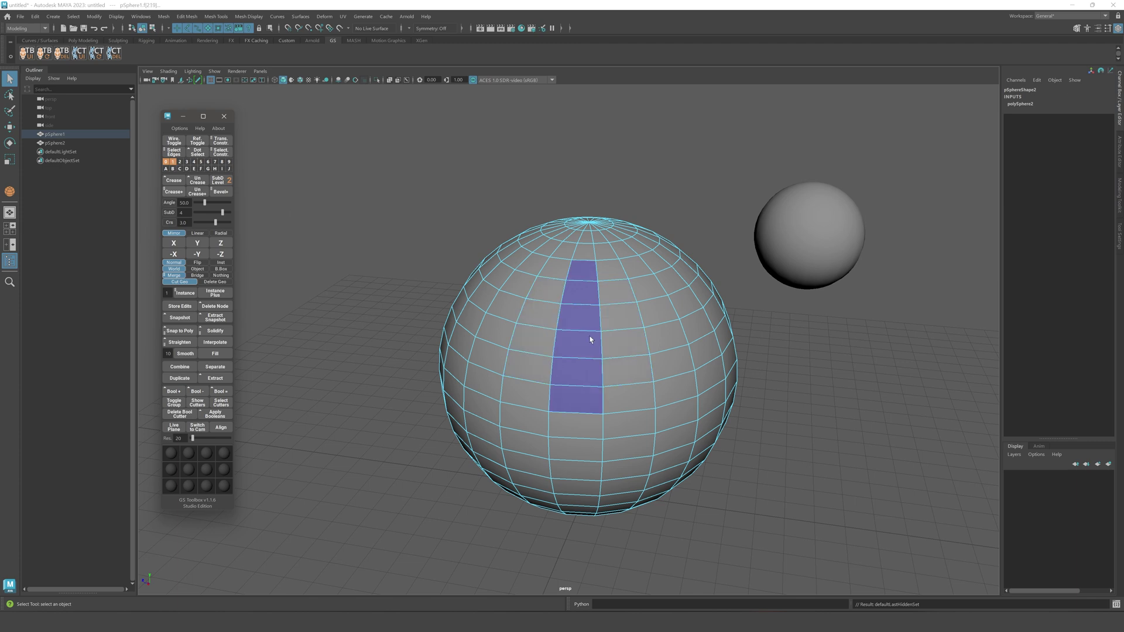
{"action": "left_click", "coordinate": [173, 162]}
{"action": "left_click", "coordinate": [166, 162]}
{"action": "left_click", "coordinate": [173, 162]}
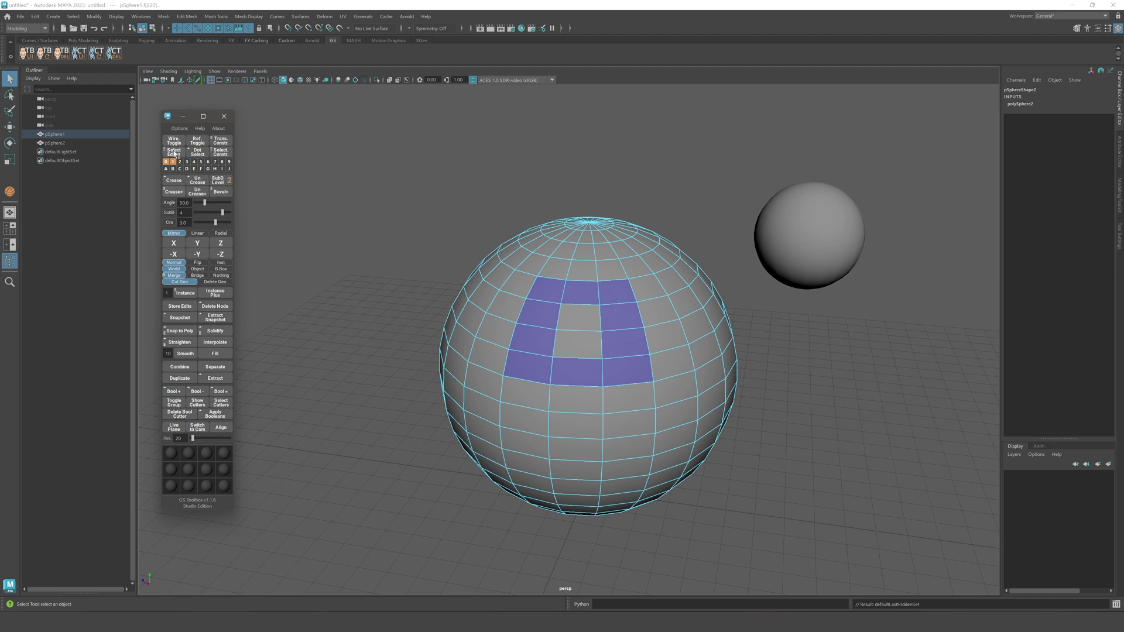
Subtract the vertical face strip in slot 1 from the face frame in slot 0 on the large sphere.
{"action": "left_click", "coordinate": [173, 163]}
{"action": "left_click", "coordinate": [166, 163], "text": "ctrl"}
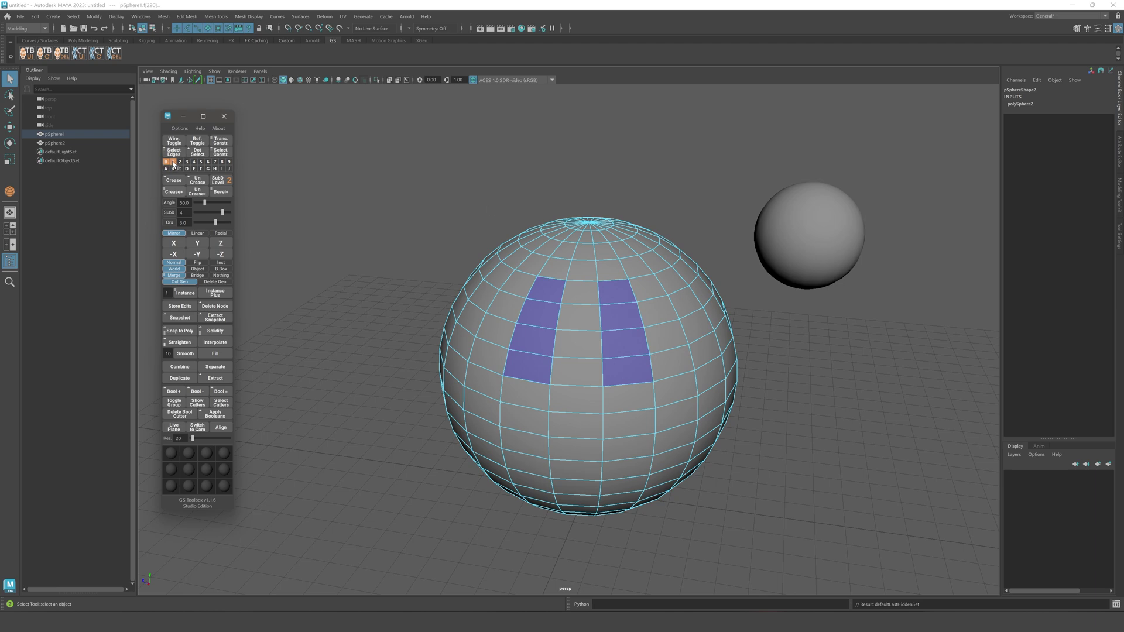
{"action": "left_click_drag", "start_coordinate": [586, 328], "coordinate": [571, 455], "text": "alt"}
{"action": "left_click_drag", "start_coordinate": [572, 396], "coordinate": [552, 257], "text": "alt"}
{"action": "left_click_drag", "start_coordinate": [532, 338], "coordinate": [580, 340], "text": "alt"}
Deselect the faces, put the large sphere back in face mode, and clear selection slots 1 and 0.
{"action": "left_click", "coordinate": [855, 359]}
{"action": "right_click_drag", "start_coordinate": [647, 264], "coordinate": [685, 226]}
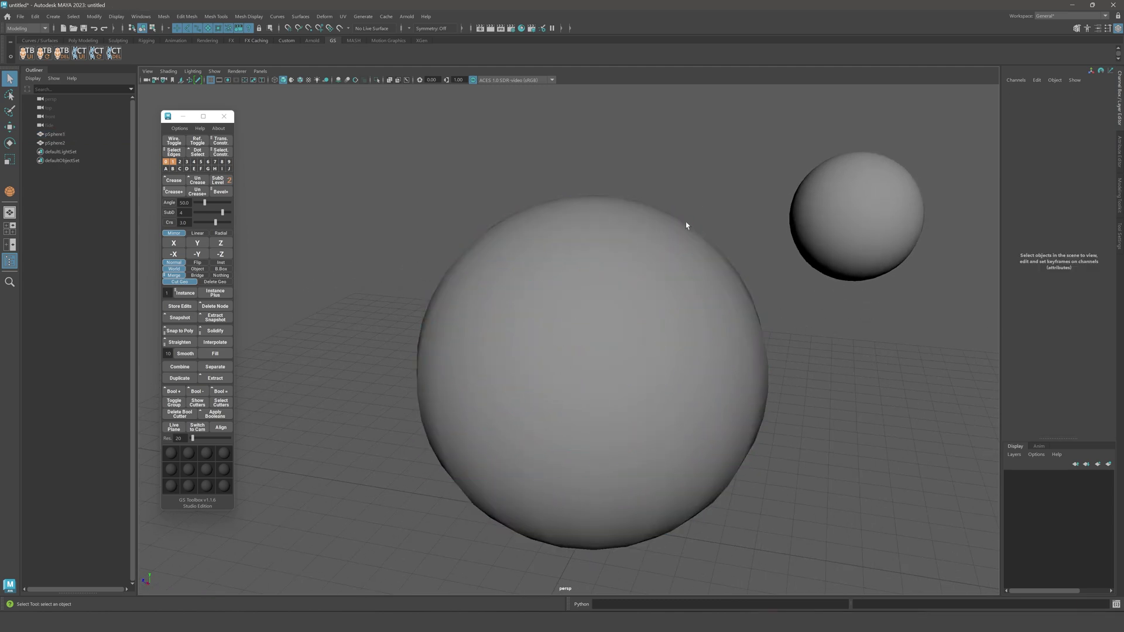
{"action": "left_click", "coordinate": [648, 339]}
{"action": "middle_click_drag", "start_coordinate": [647, 340], "coordinate": [574, 282], "text": "alt"}
{"action": "right_click_drag", "start_coordinate": [576, 287], "coordinate": [579, 340]}
{"action": "left_click_drag", "start_coordinate": [746, 392], "coordinate": [795, 407], "text": "alt"}
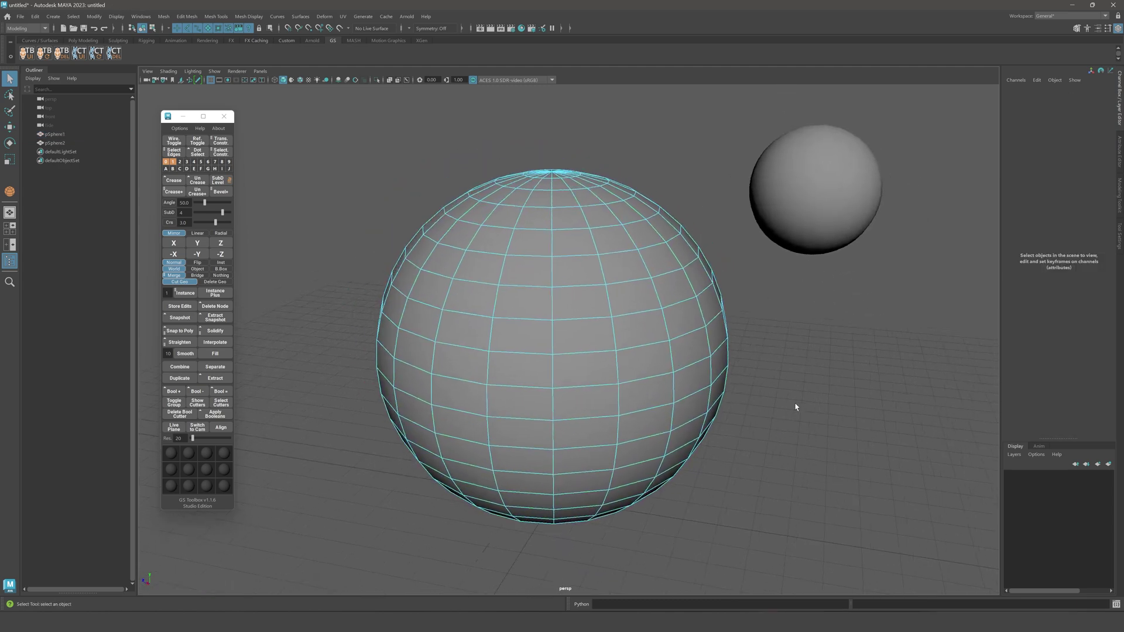
{"action": "left_click", "coordinate": [172, 165], "text": "ctrl"}
{"action": "left_click", "coordinate": [166, 164], "text": "ctrl"}
Select two overlapping blocks of faces, each three wide and four high, on the large sphere and store them in slots 0 and 1.
{"action": "left_click_drag", "start_coordinate": [621, 157], "coordinate": [646, 167], "text": "alt"}
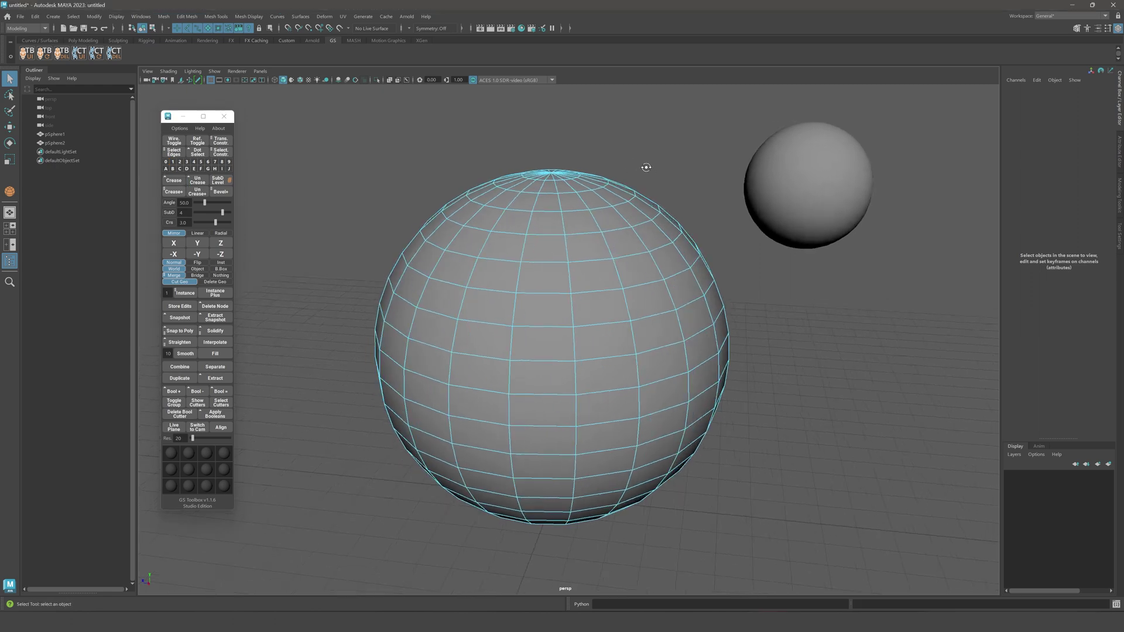
{"action": "mouse_move", "coordinate": [513, 248]}
{"action": "left_mouse_down"}
{"action": "mouse_move", "coordinate": [488, 306]}
{"action": "mouse_move", "coordinate": [546, 260]}
{"action": "mouse_move", "coordinate": [550, 302]}
{"action": "left_mouse_up"}
{"action": "left_click", "coordinate": [165, 163]}
{"action": "left_click_drag", "start_coordinate": [564, 252], "coordinate": [555, 246], "text": "alt"}
{"action": "left_click", "coordinate": [761, 336]}
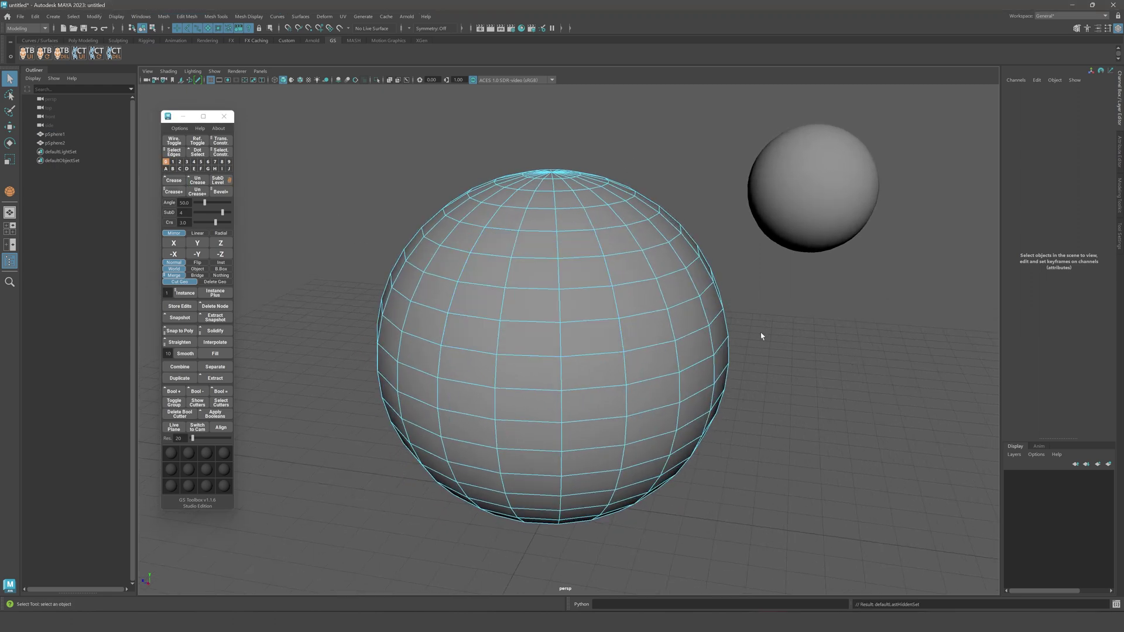
{"action": "mouse_move", "coordinate": [614, 292]}
{"action": "left_mouse_down"}
{"action": "mouse_move", "coordinate": [606, 275]}
{"action": "mouse_move", "coordinate": [500, 300]}
{"action": "mouse_move", "coordinate": [527, 357]}
{"action": "mouse_move", "coordinate": [612, 351]}
{"action": "left_mouse_up"}
{"action": "left_click", "coordinate": [173, 162]}
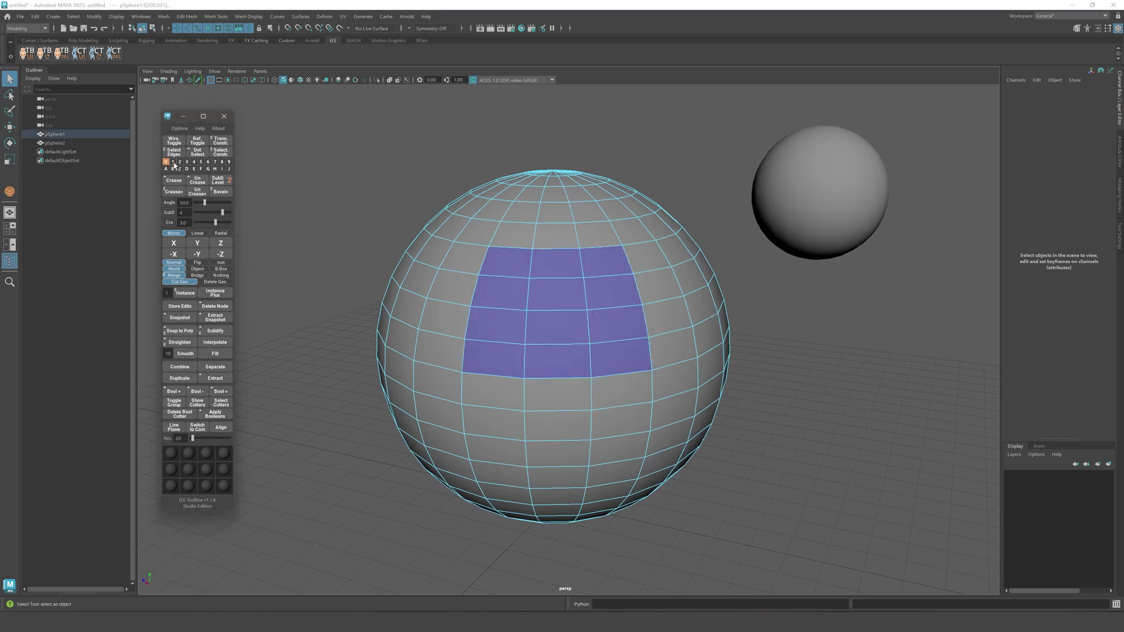
Select the large sphere in object mode, and recall the overlapping face blocks from slots 0 and 1 alternately.
{"action": "left_click", "coordinate": [424, 121]}
{"action": "mouse_move", "coordinate": [535, 255]}
{"action": "left_mouse_down", "text": "alt"}
{"action": "mouse_move", "coordinate": [561, 276]}
{"action": "mouse_move", "coordinate": [552, 270]}
{"action": "left_mouse_up", "text": "alt"}
{"action": "left_click", "coordinate": [560, 276]}
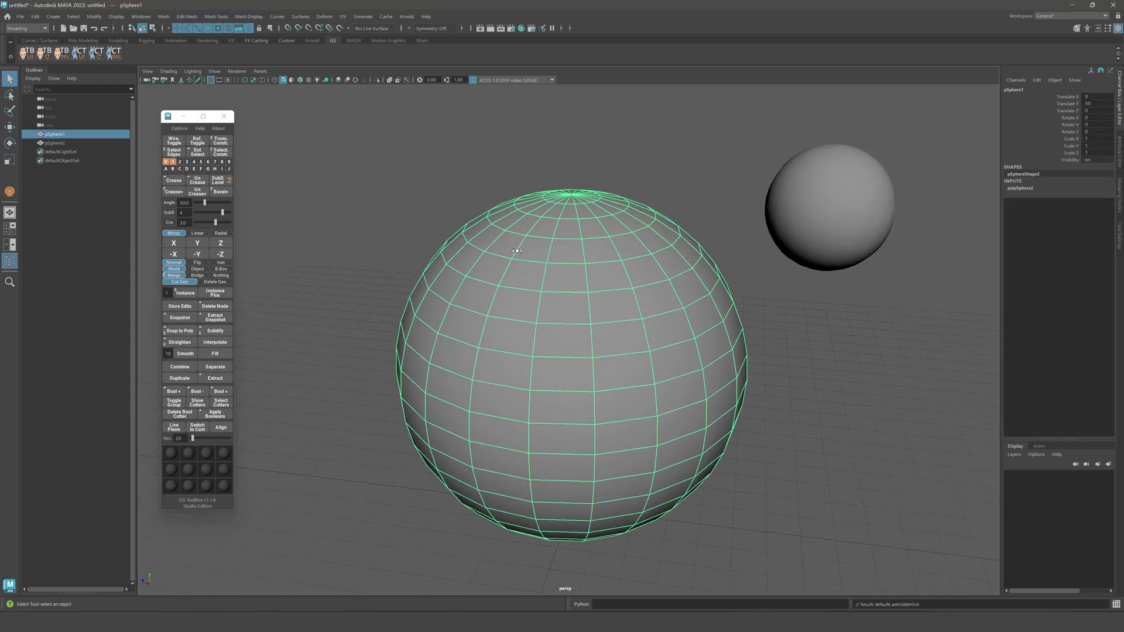
{"action": "left_click", "coordinate": [173, 162]}
{"action": "left_click", "coordinate": [167, 162]}
{"action": "left_click", "coordinate": [172, 162]}
{"action": "left_click", "coordinate": [166, 162]}
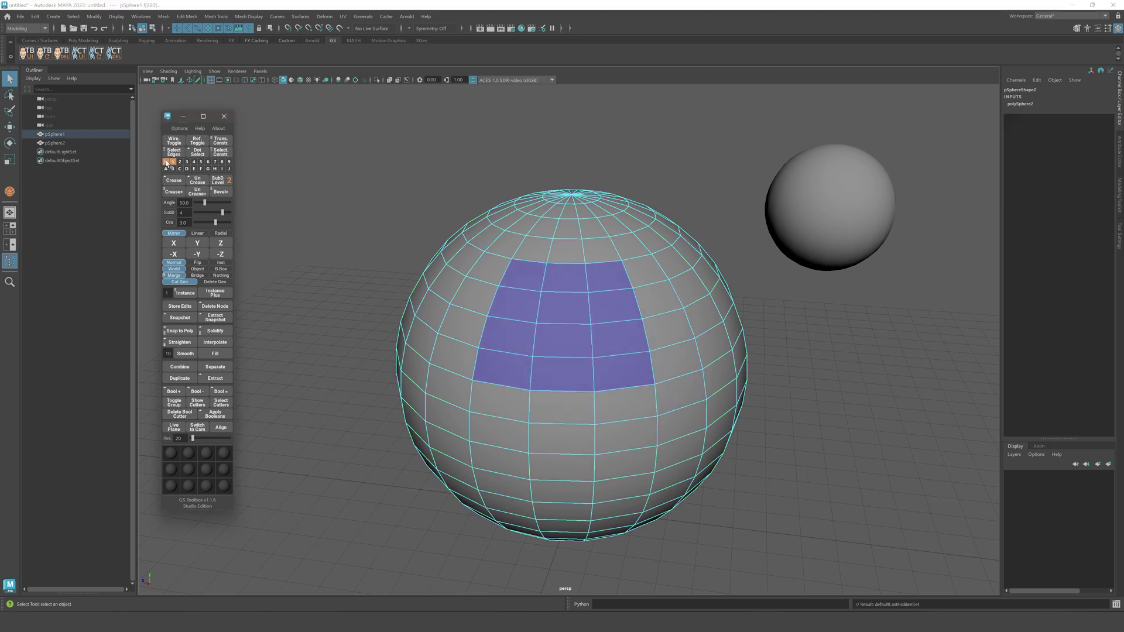
{"action": "left_click", "coordinate": [173, 162]}
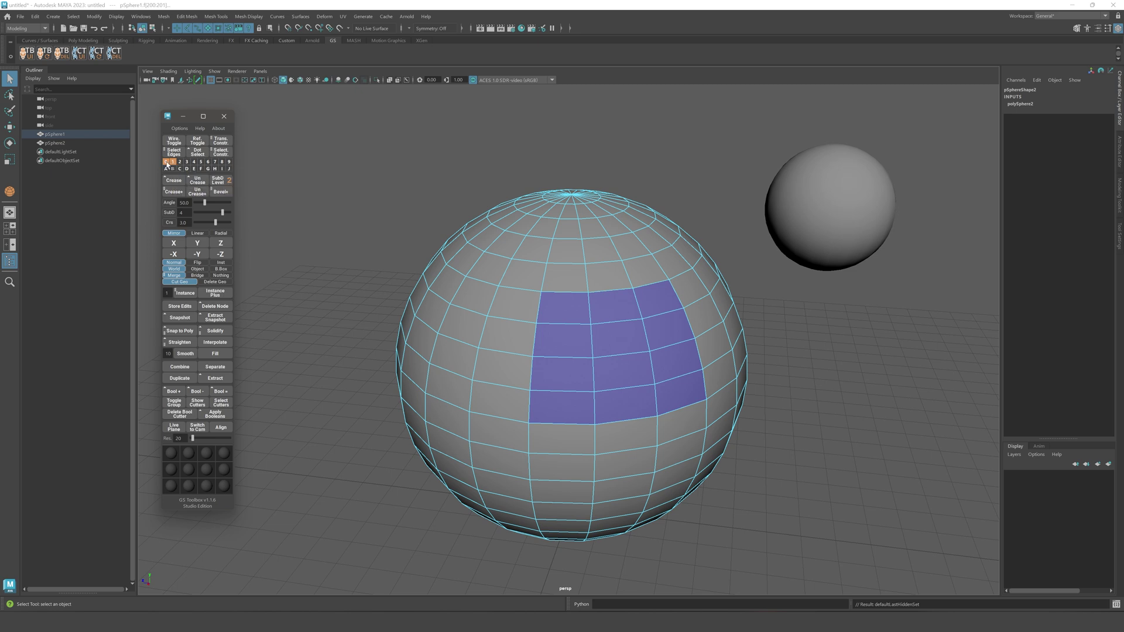
Intersect the face blocks in slots 0 and 1, and return the large sphere to object mode.
{"action": "left_click", "coordinate": [166, 163], "text": "ctrl+shift"}
{"action": "left_click_drag", "start_coordinate": [520, 266], "coordinate": [475, 245], "text": "alt"}
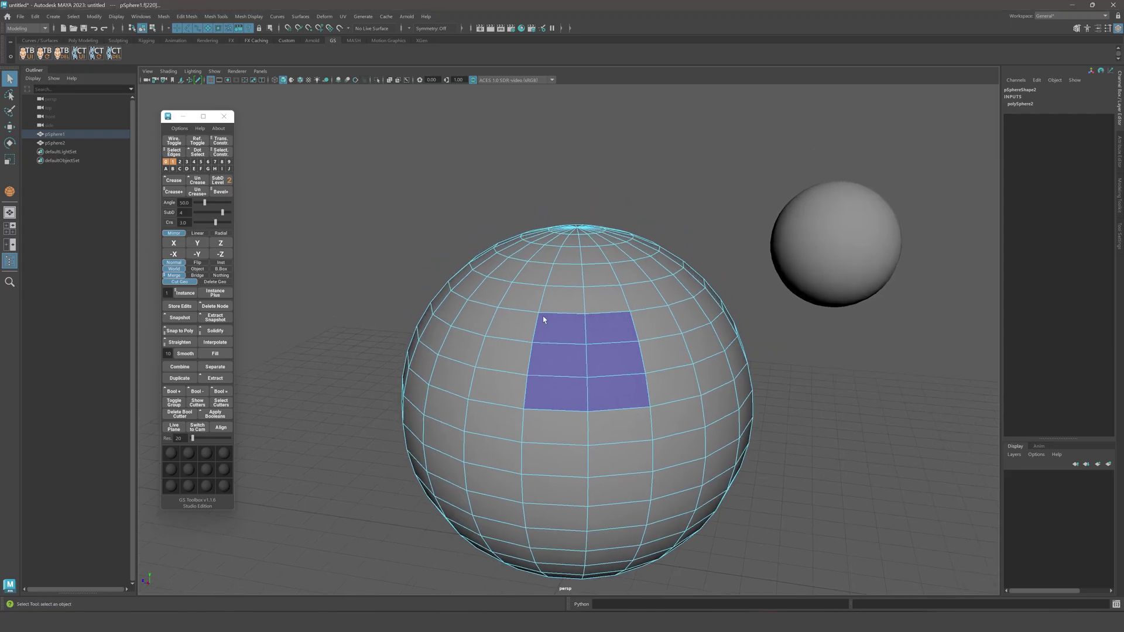
{"action": "right_click_drag", "start_coordinate": [539, 321], "coordinate": [587, 297]}
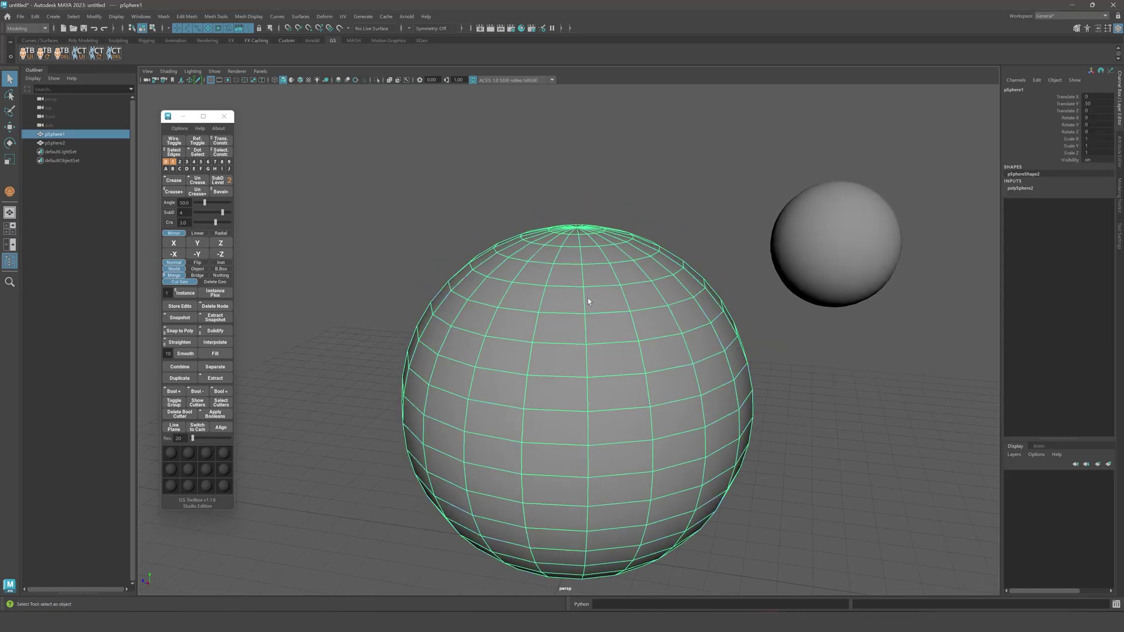
Clear the stored face selections in slots 0 and 1.
{"action": "right_click_drag", "start_coordinate": [175, 162], "coordinate": [165, 185]}
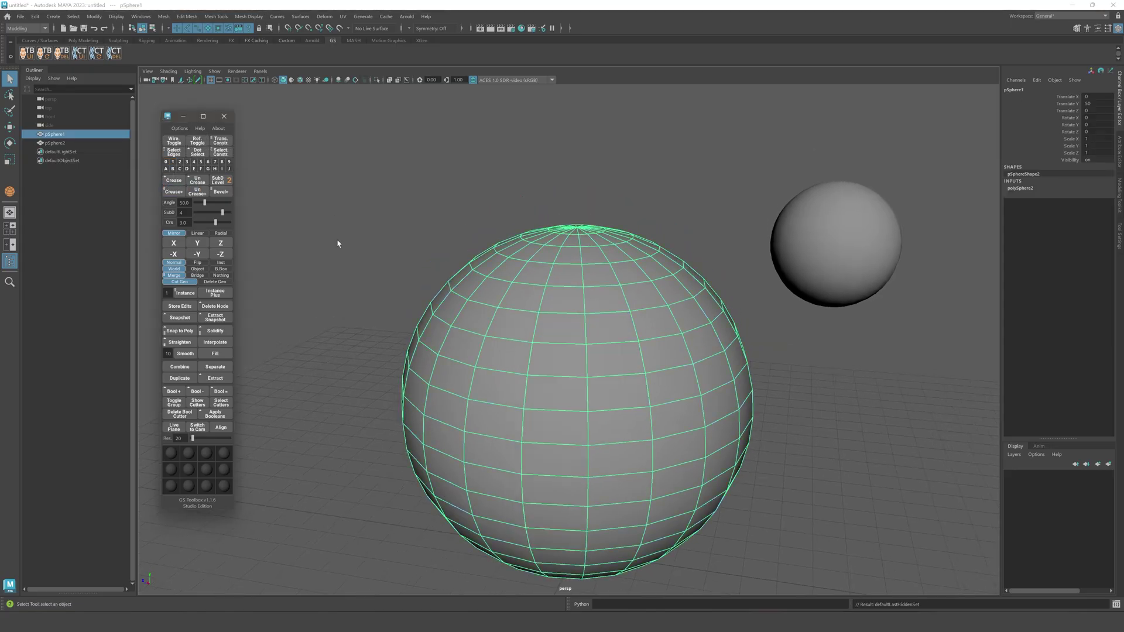
{"action": "middle_click_drag", "start_coordinate": [761, 376], "coordinate": [776, 339], "text": "alt"}
{"action": "left_click", "coordinate": [794, 344]}
{"action": "key", "text": "ctrl+z"}
Select a block of faces three wide and four high on the large sphere's upper front and store it in slot 0.
{"action": "right_click_drag", "start_coordinate": [801, 353], "coordinate": [811, 453]}
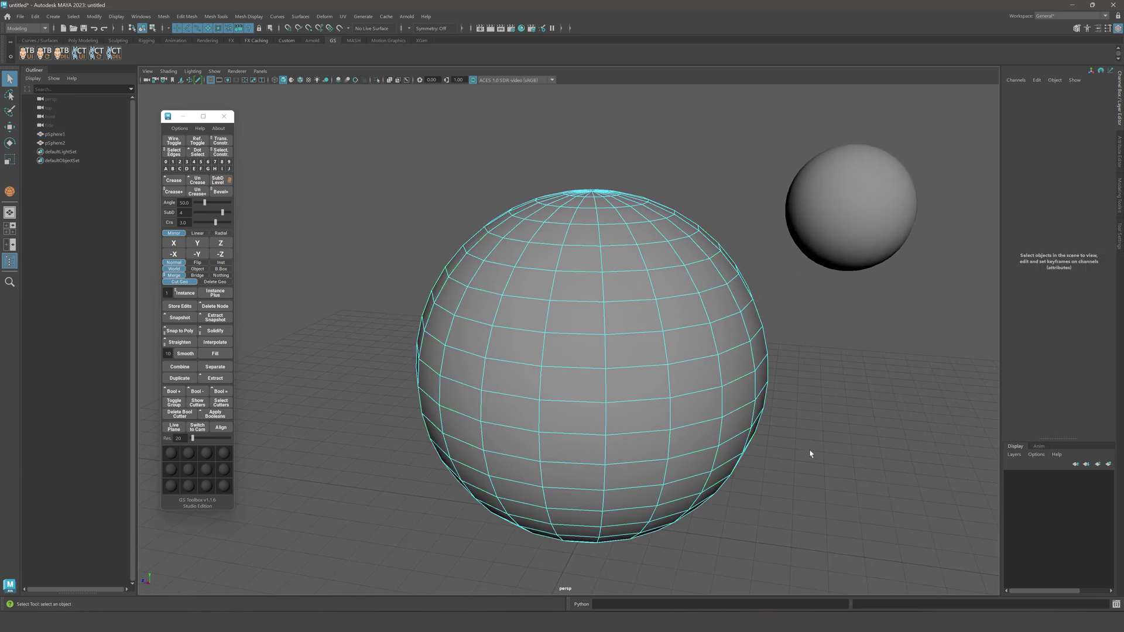
{"action": "left_click_drag", "start_coordinate": [525, 270], "coordinate": [668, 374]}
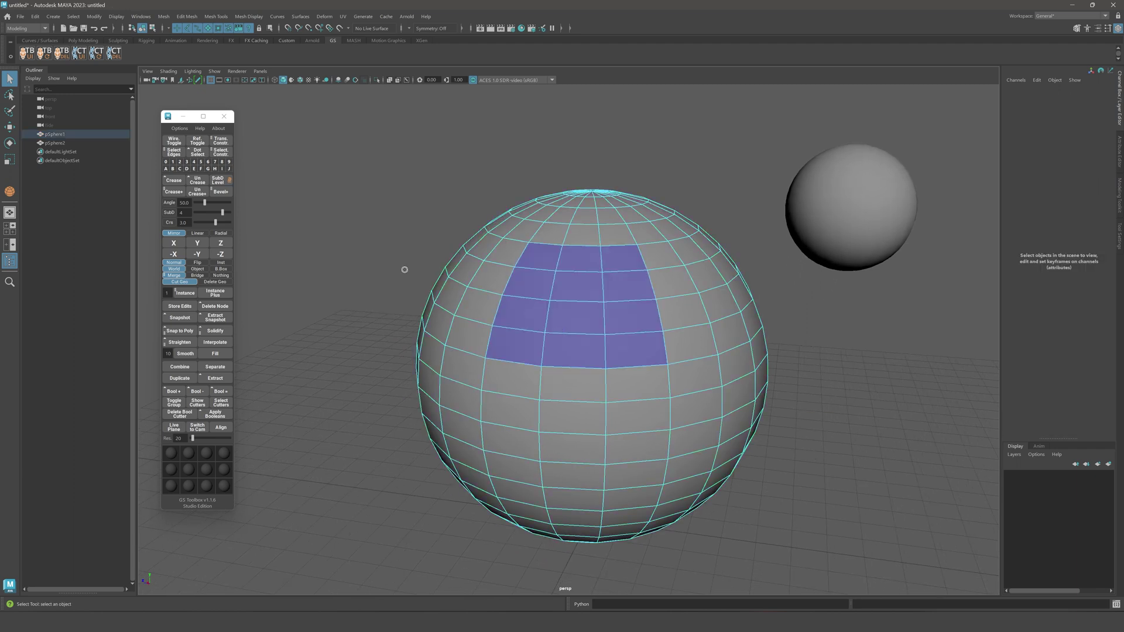
{"action": "middle_click_drag", "start_coordinate": [561, 173], "coordinate": [507, 181], "text": "alt"}
{"action": "left_click", "coordinate": [166, 162]}
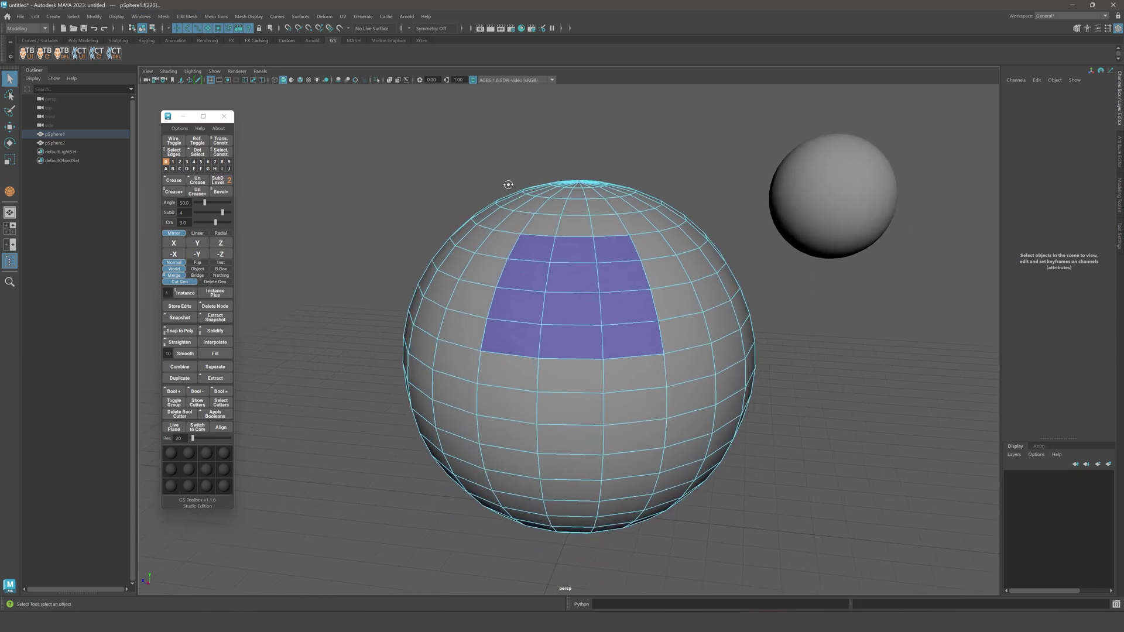
Select a vertical strip of six faces through the large sphere's upper front and add it to the face block in slot 0.
{"action": "left_click_drag", "start_coordinate": [507, 181], "coordinate": [508, 188], "text": "alt"}
{"action": "middle_click_drag", "start_coordinate": [508, 188], "coordinate": [515, 213], "text": "alt"}
{"action": "left_click_drag", "start_coordinate": [515, 213], "coordinate": [605, 298], "text": "alt"}
{"action": "left_click", "coordinate": [831, 355]}
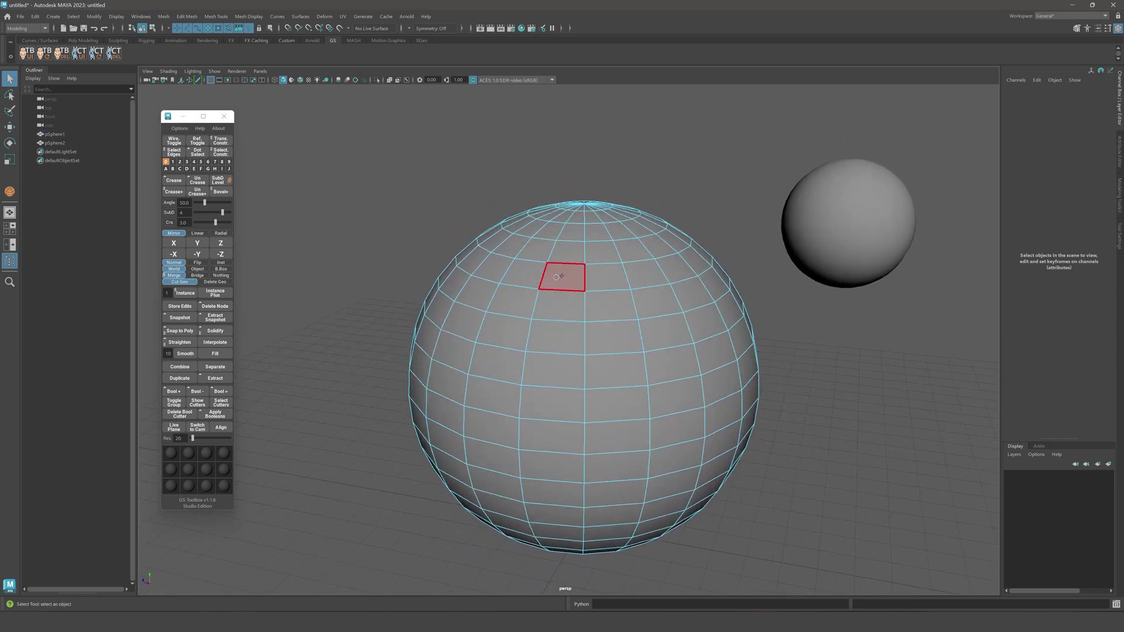
{"action": "left_click_drag", "start_coordinate": [565, 250], "coordinate": [565, 404]}
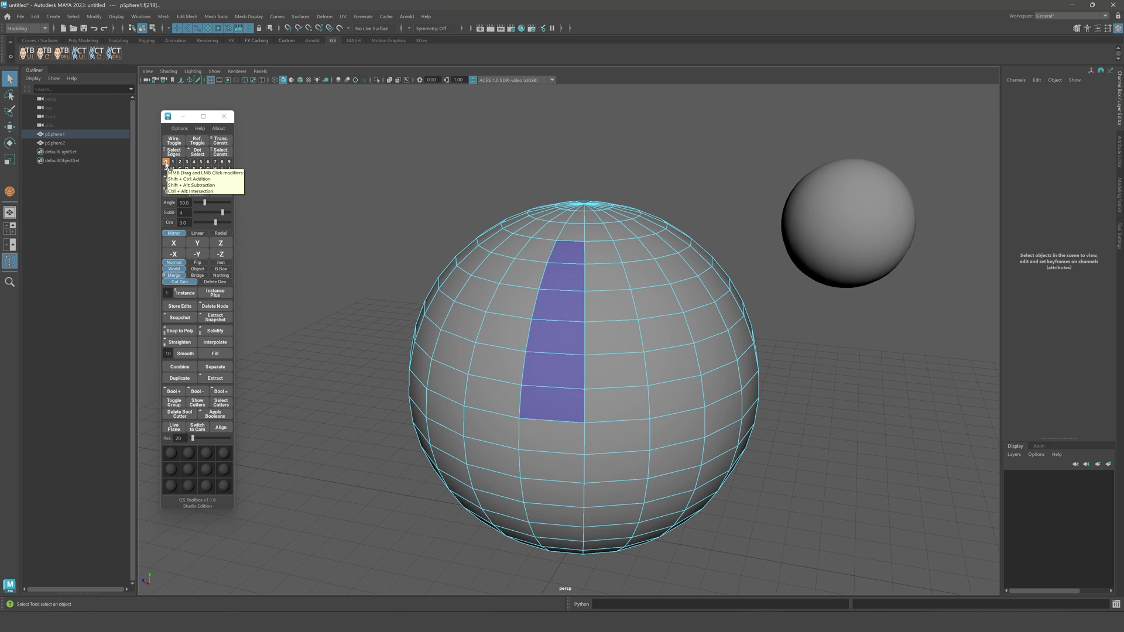
{"action": "left_click", "coordinate": [165, 163], "text": "ctrl+shift"}
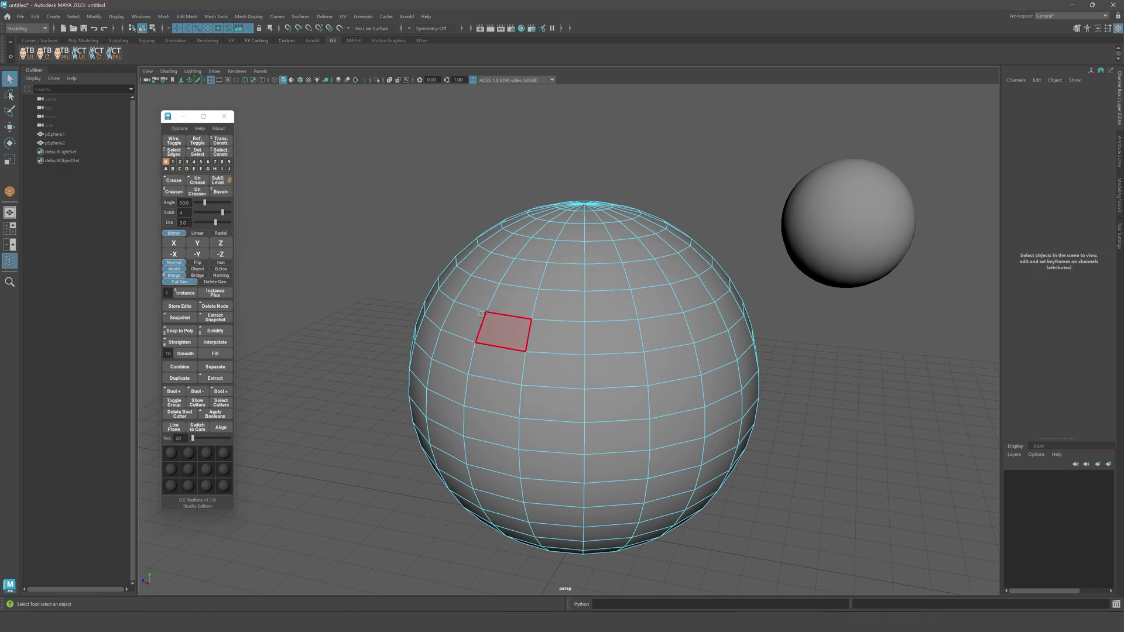
Select a horizontal band of faces, two rows high and five wide, on the large sphere and subtract it from slot 0.
{"action": "mouse_move", "coordinate": [471, 296]}
{"action": "left_mouse_down"}
{"action": "mouse_move", "coordinate": [619, 300]}
{"action": "mouse_move", "coordinate": [600, 337]}
{"action": "mouse_move", "coordinate": [465, 326]}
{"action": "left_mouse_up"}
{"action": "left_click", "coordinate": [670, 328], "text": "shift"}
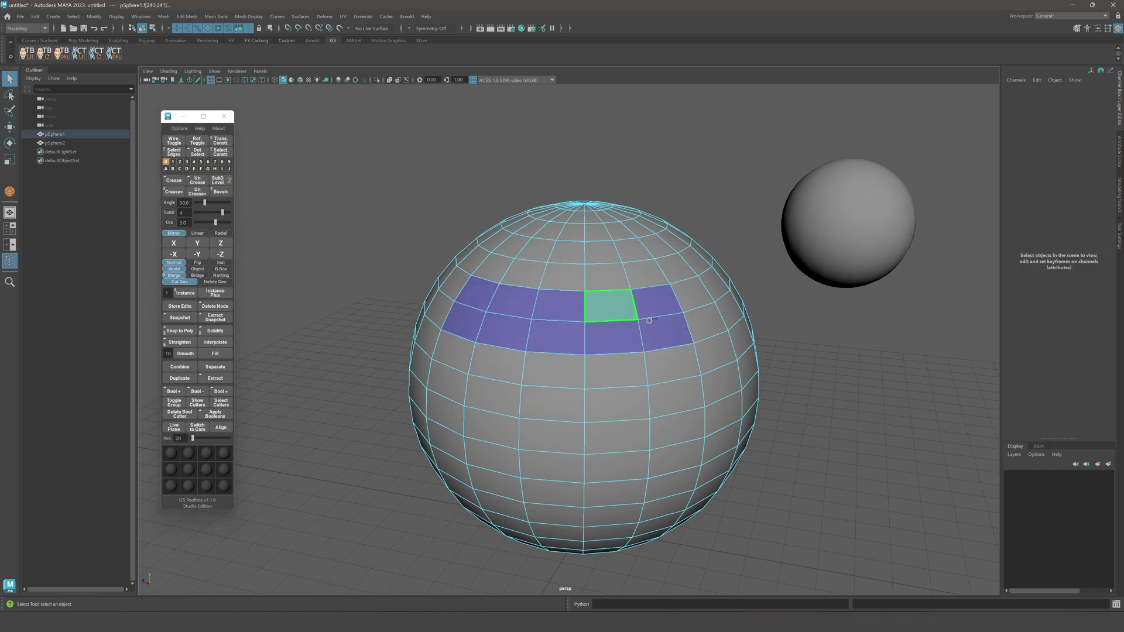
{"action": "middle_click_drag", "start_coordinate": [554, 261], "coordinate": [560, 275], "text": "alt"}
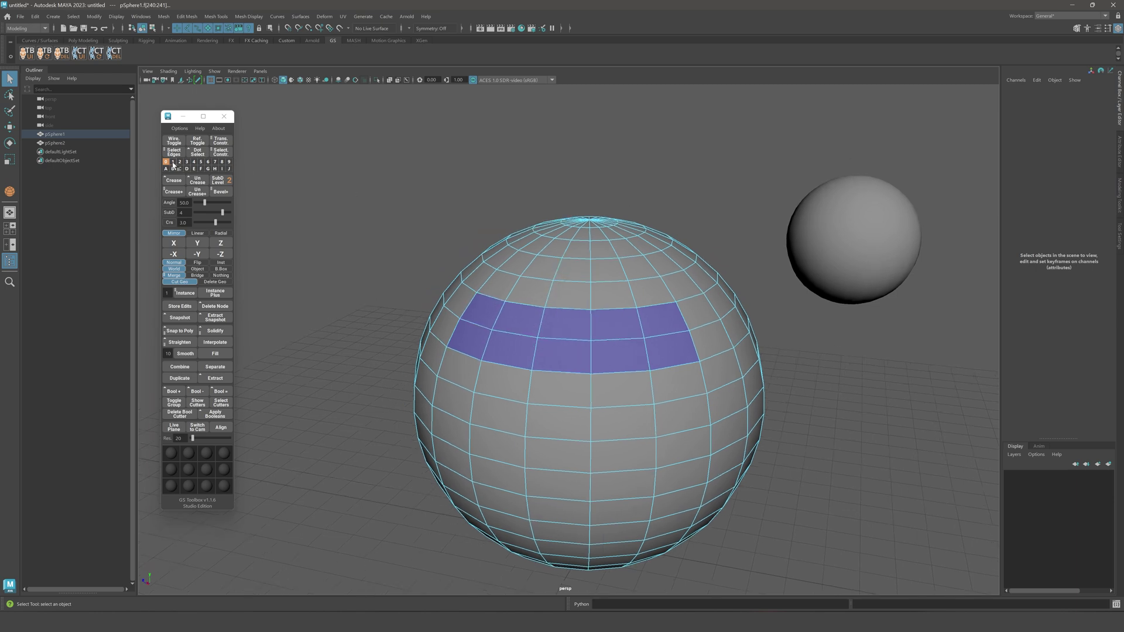
{"action": "left_click_drag", "start_coordinate": [389, 172], "coordinate": [384, 192], "text": "alt"}
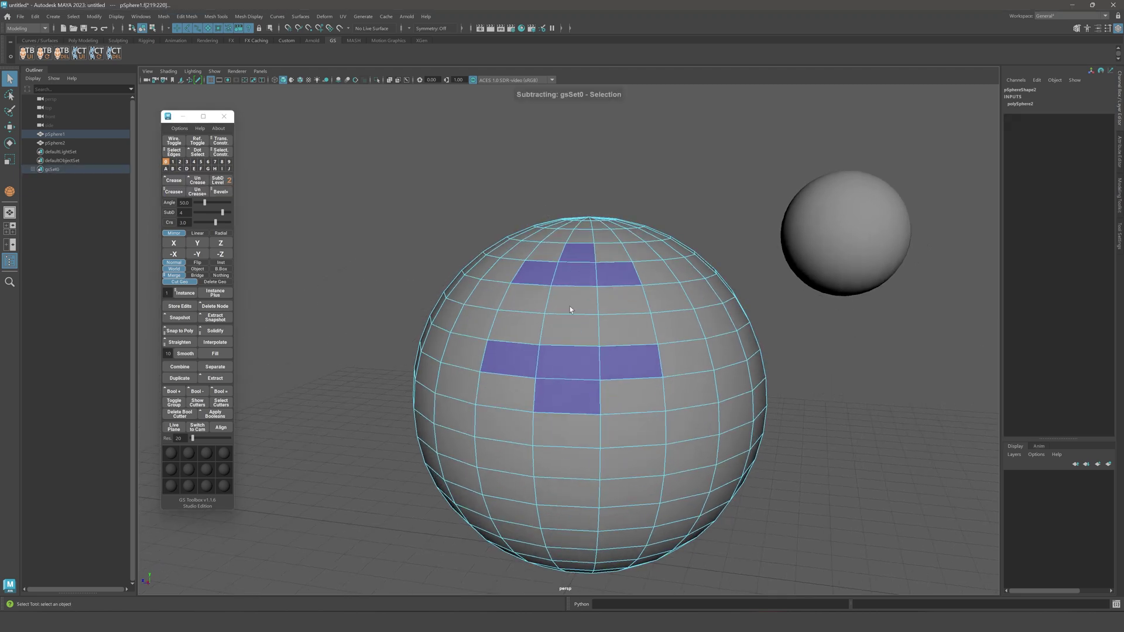
{"action": "mouse_move", "coordinate": [570, 307]}
{"action": "left_mouse_down", "text": "alt"}
{"action": "mouse_move", "coordinate": [468, 339]}
{"action": "mouse_move", "coordinate": [566, 304]}
{"action": "left_mouse_up", "text": "alt"}
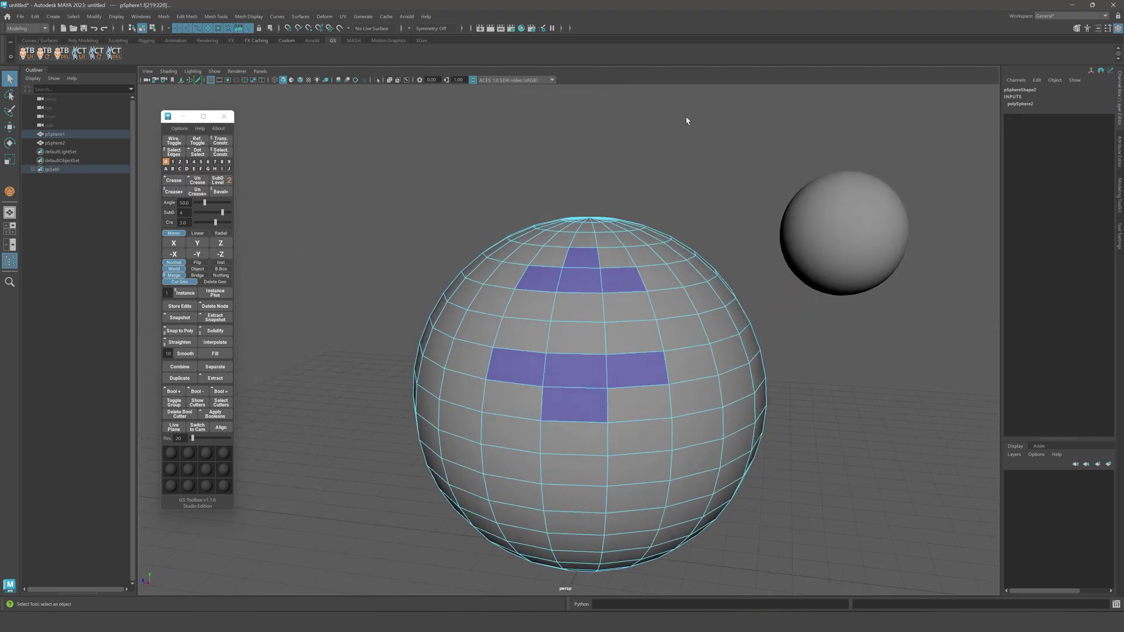
{"action": "left_click_drag", "start_coordinate": [686, 121], "coordinate": [683, 131], "text": "alt"}
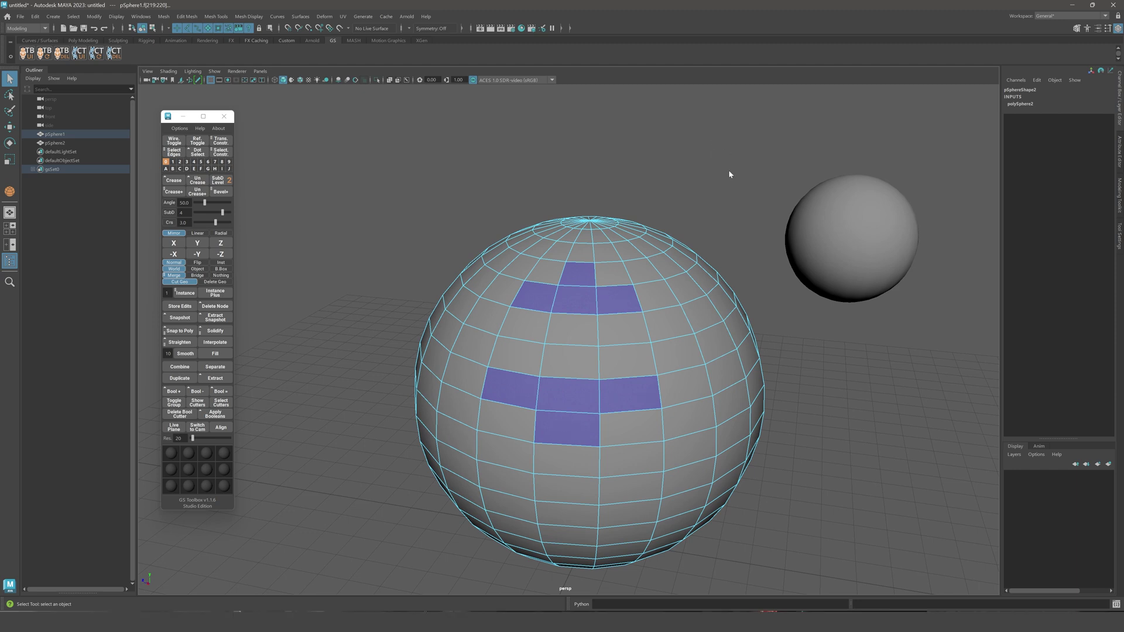
Select a long vertical strip of faces down the large sphere's front and intersect it with the faces in slot 0.
{"action": "left_click", "coordinate": [632, 203]}
{"action": "left_click_drag", "start_coordinate": [580, 254], "coordinate": [567, 461]}
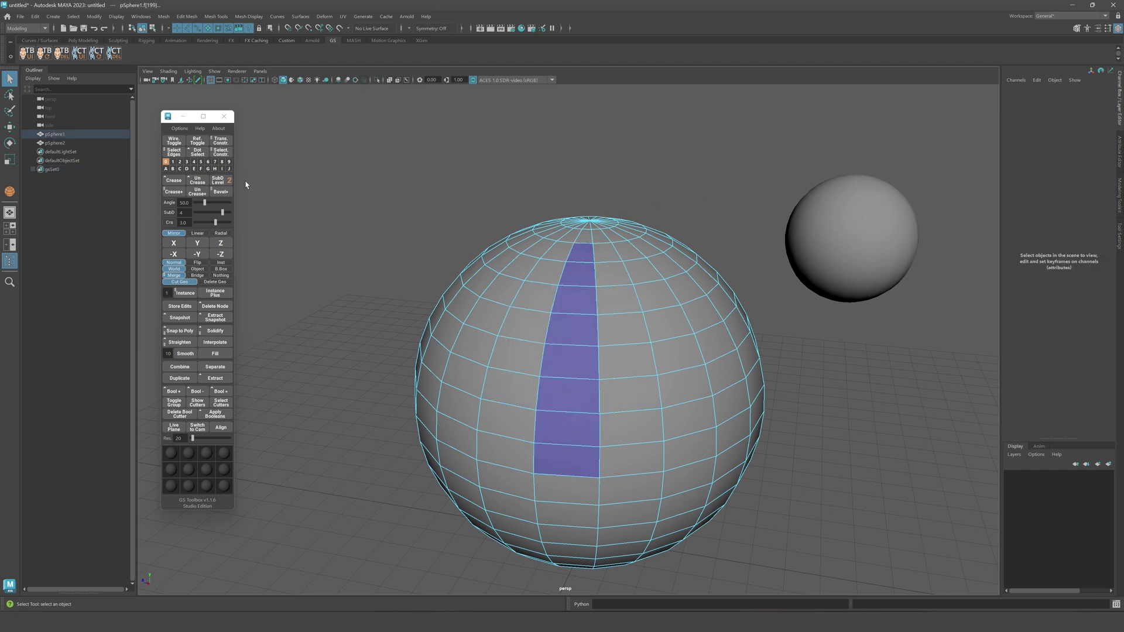
{"action": "left_click", "coordinate": [165, 163], "text": "ctrl+shift"}
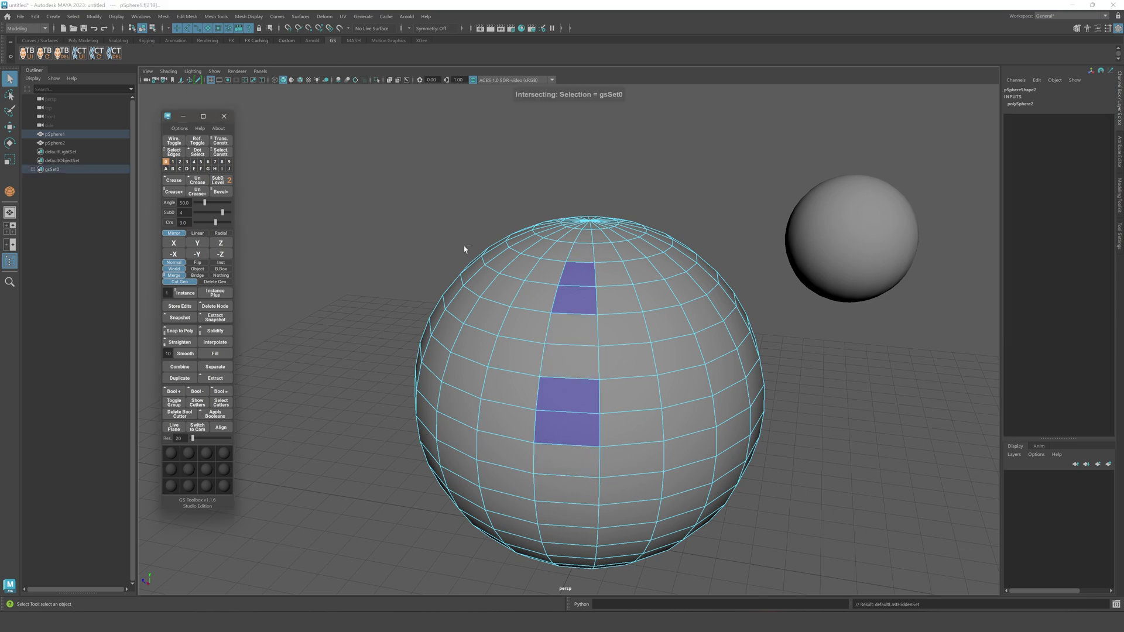
Clear the face group stored in slot 0.
{"action": "left_click_drag", "start_coordinate": [573, 399], "coordinate": [595, 335], "text": "alt"}
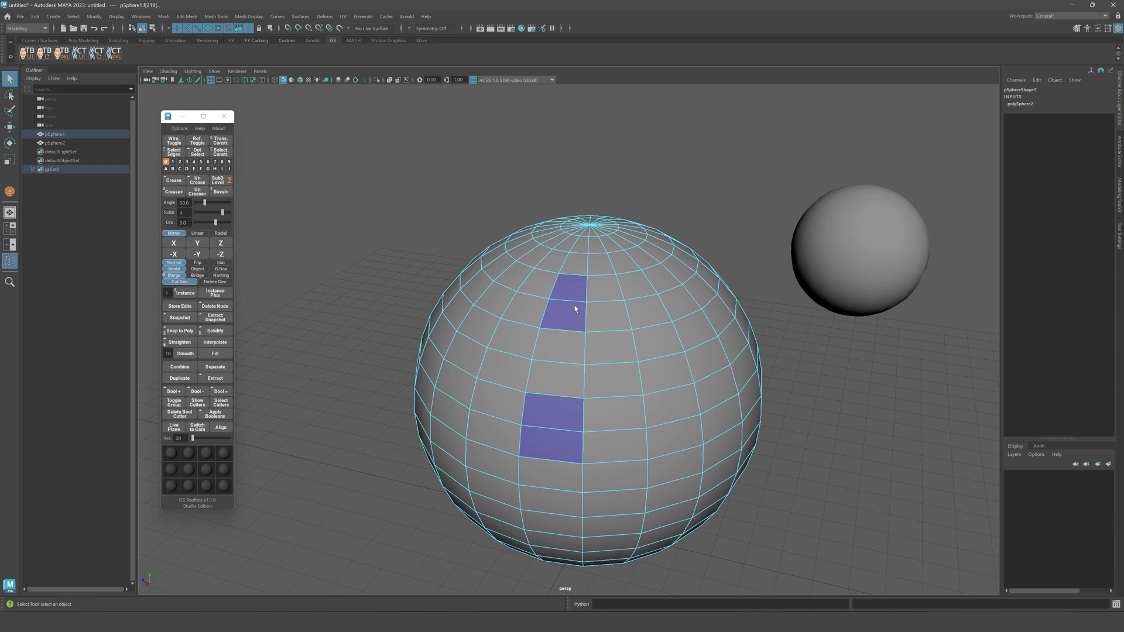
{"action": "right_click", "coordinate": [166, 164]}
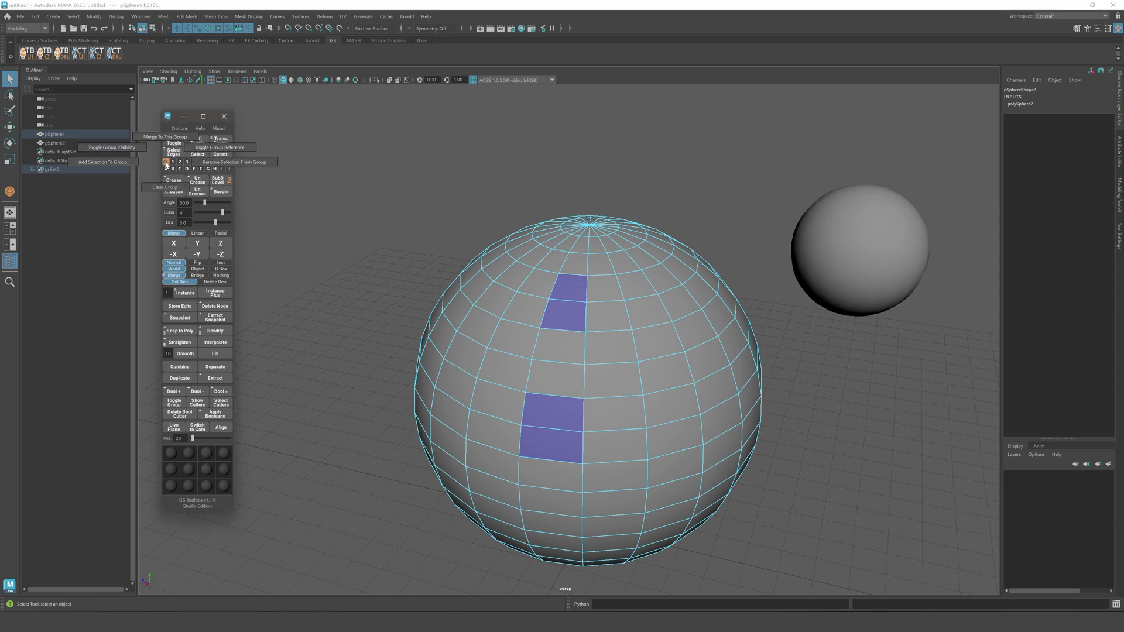
{"action": "right_click_drag", "start_coordinate": [166, 164], "coordinate": [165, 186]}
{"action": "right_click_drag", "start_coordinate": [574, 165], "coordinate": [625, 145]}
Select a block of faces three wide and four high on the large sphere's upper front and store it in slot 0.
{"action": "right_click_drag", "start_coordinate": [687, 170], "coordinate": [691, 217]}
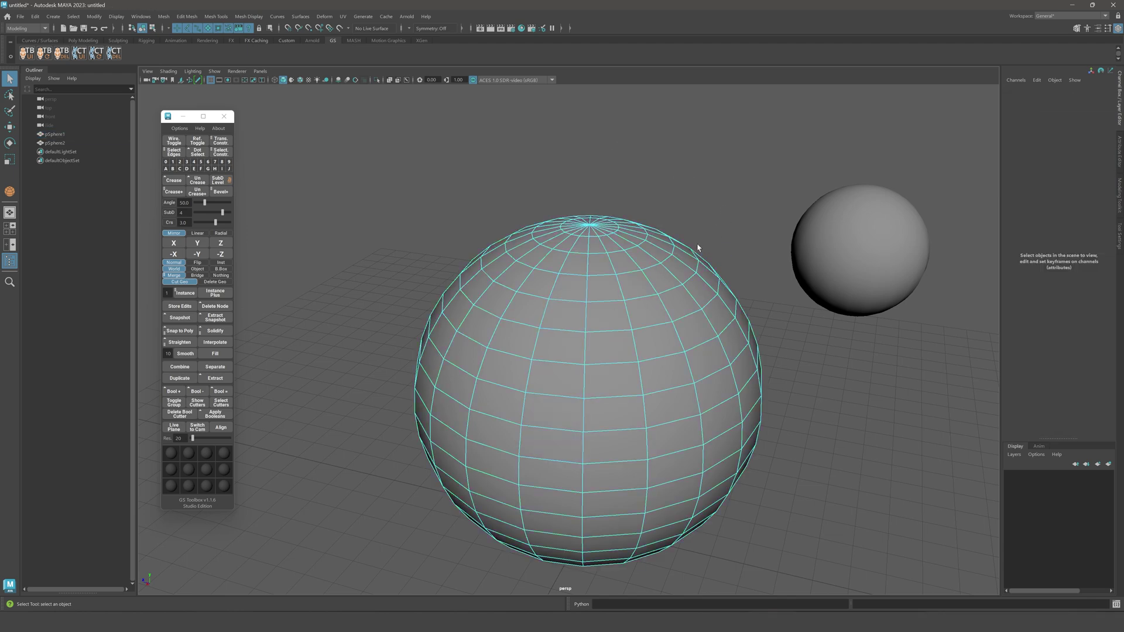
{"action": "left_click_drag", "start_coordinate": [541, 283], "coordinate": [601, 297]}
{"action": "left_click_drag", "start_coordinate": [567, 368], "coordinate": [565, 364]}
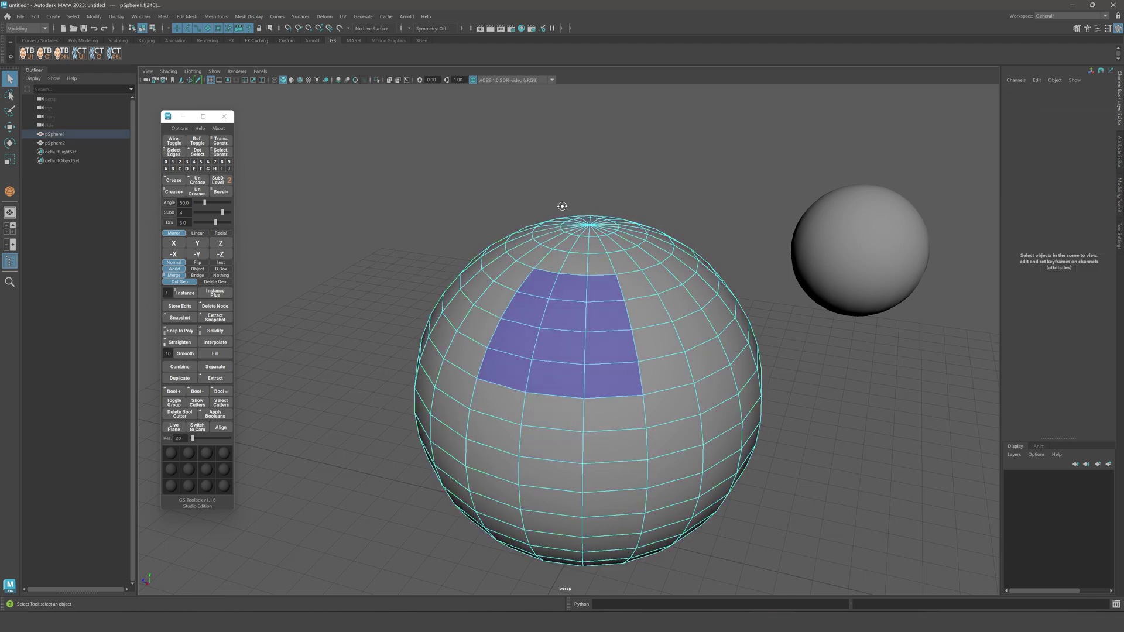
{"action": "left_click_drag", "start_coordinate": [562, 206], "coordinate": [574, 179], "text": "alt"}
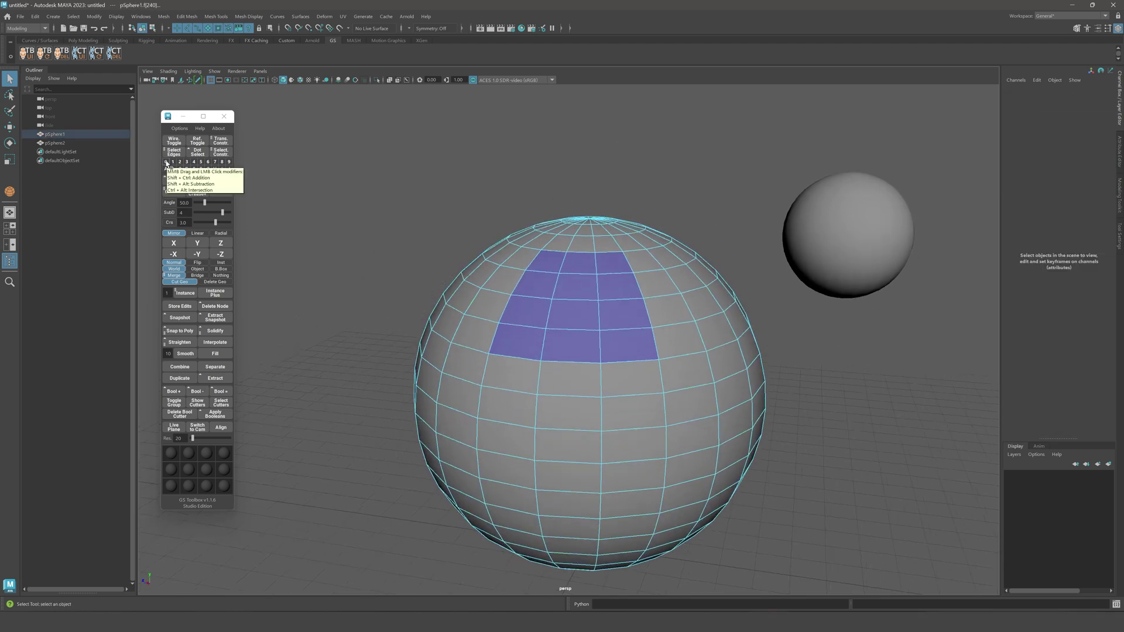
{"action": "left_click", "coordinate": [166, 163]}
{"action": "left_click", "coordinate": [166, 162]}
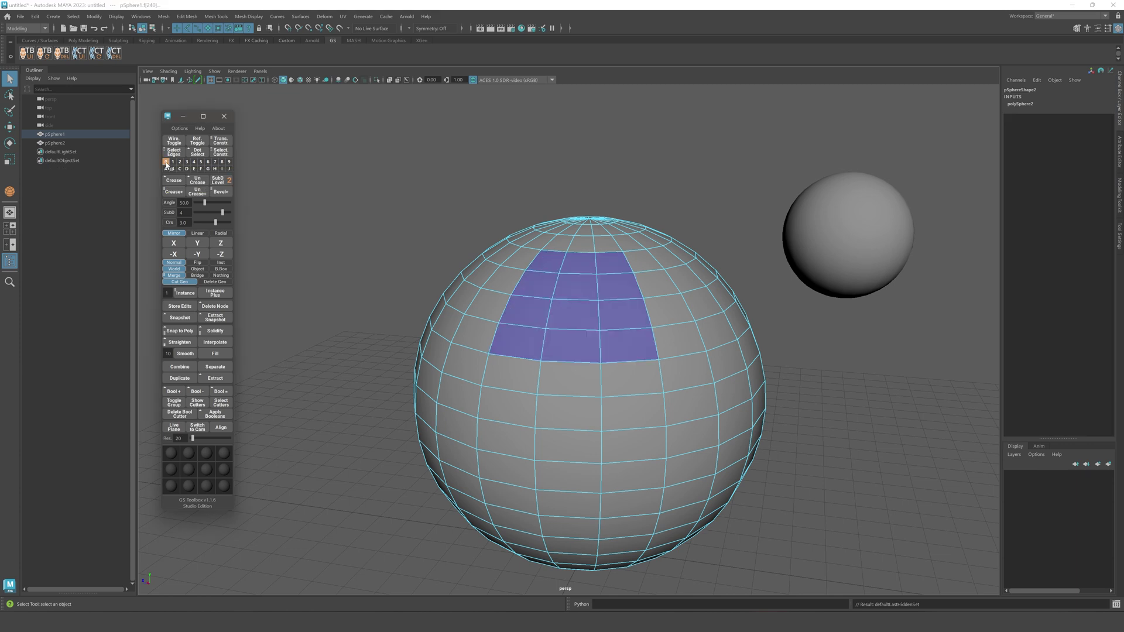
Toggle the visibility of the faces stored in slot 0 off and back on.
{"action": "left_click", "coordinate": [166, 163]}
{"action": "left_click", "coordinate": [166, 162]}
{"action": "left_click", "coordinate": [166, 163]}
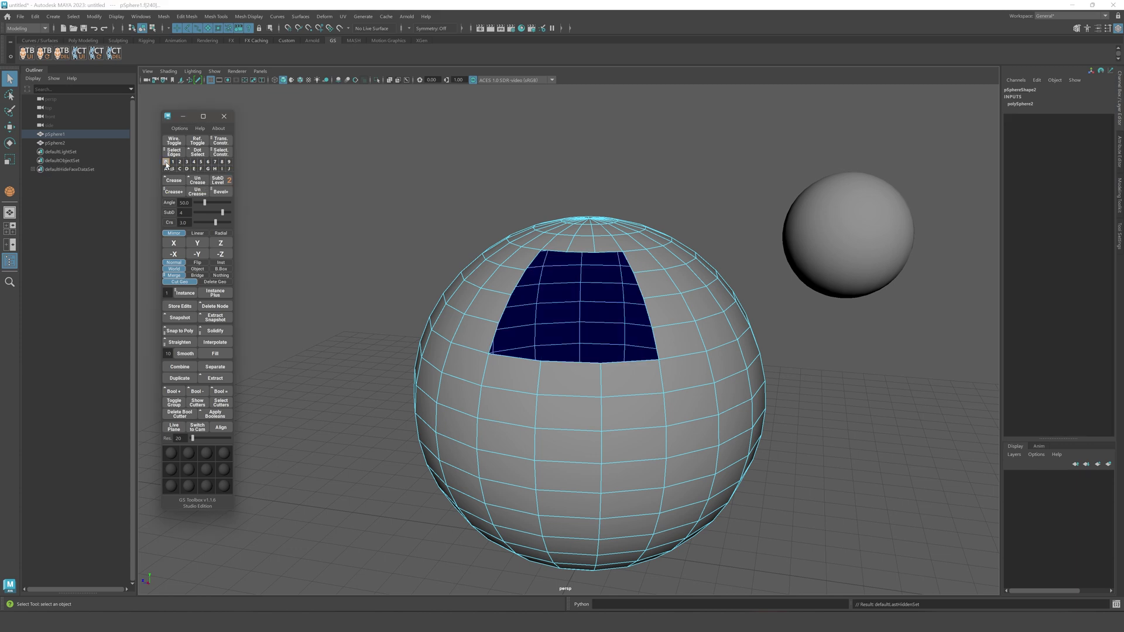
{"action": "left_click", "coordinate": [166, 162]}
Return to object selection and store the small sphere in slot 3.
{"action": "left_click", "coordinate": [609, 151]}
{"action": "left_click", "coordinate": [804, 222]}
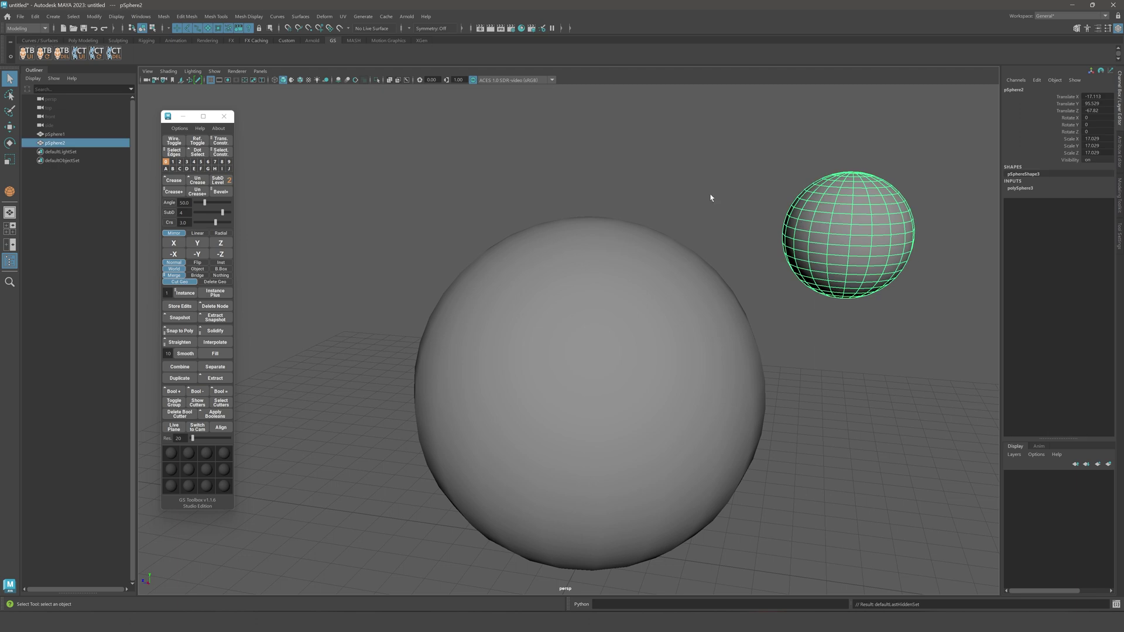
{"action": "middle_click_drag", "start_coordinate": [455, 164], "coordinate": [406, 177], "text": "alt"}
{"action": "left_click", "coordinate": [188, 162]}
Select the whole large sphere and store it in slot 5.
{"action": "left_click", "coordinate": [597, 305]}
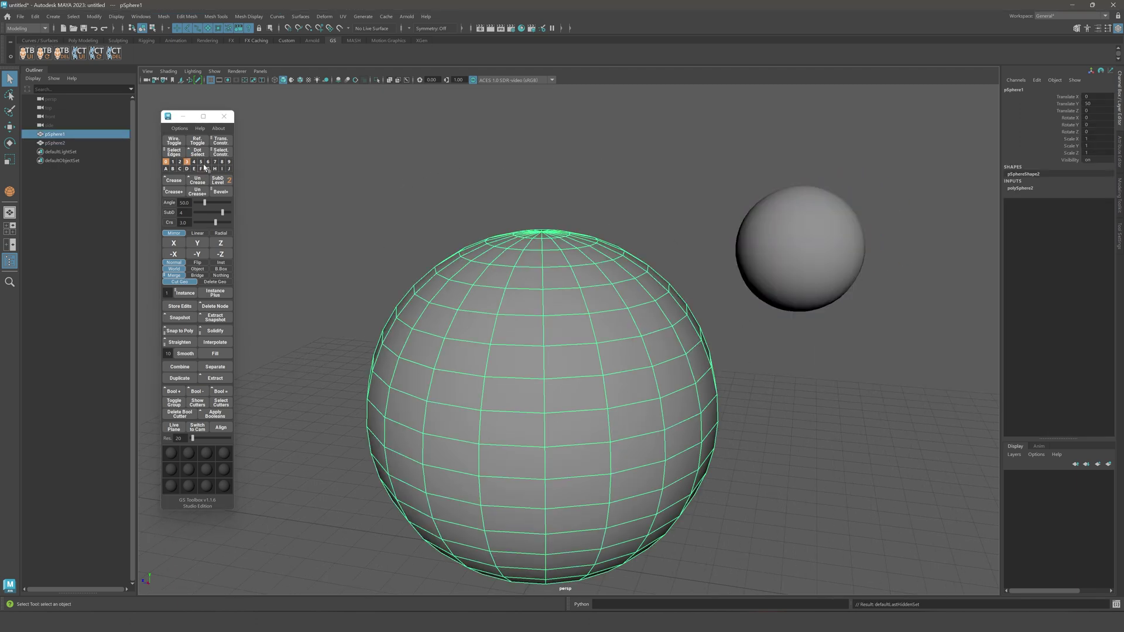
{"action": "left_click", "coordinate": [532, 155]}
{"action": "scroll", "coordinate": [532, 155], "scroll_direction": "down", "scroll_amount": 2}
{"action": "left_click", "coordinate": [201, 162]}
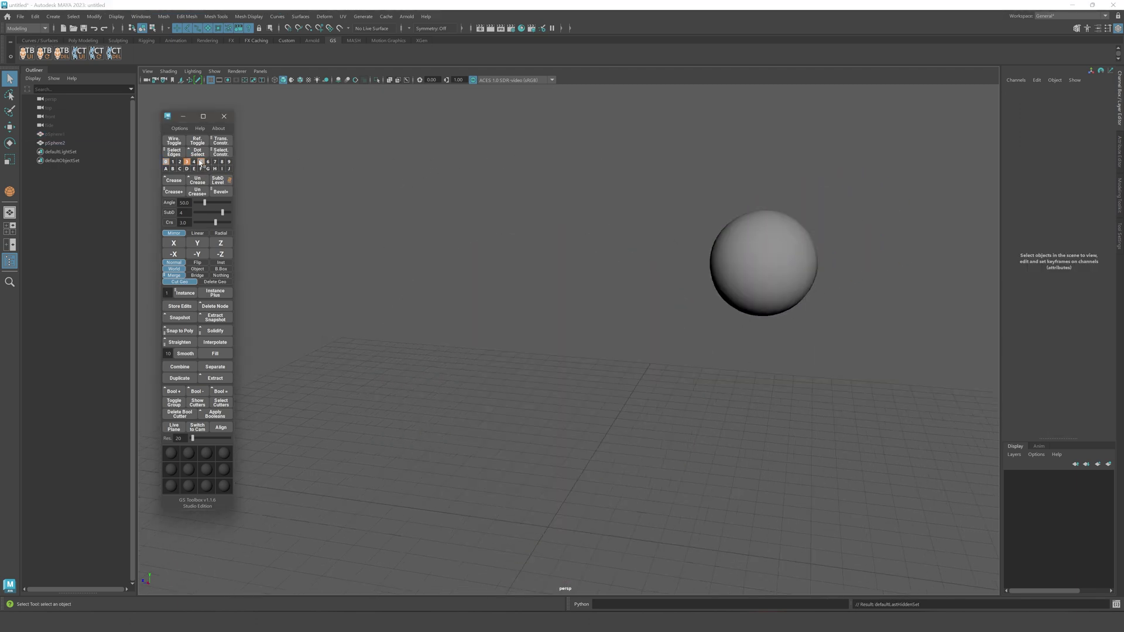
Toggle the visibility of the groups in slots 5, 3 and 0 off and back on.
{"action": "left_click", "coordinate": [201, 163]}
{"action": "left_click", "coordinate": [187, 162]}
{"action": "left_click", "coordinate": [187, 162]}
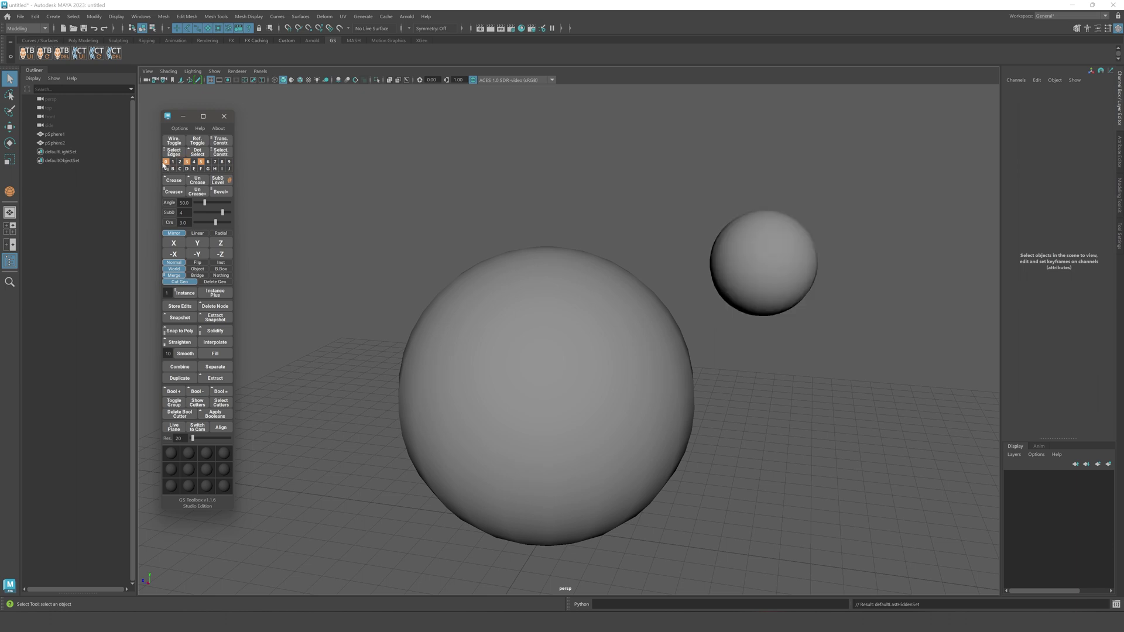
{"action": "left_click", "coordinate": [166, 162]}
{"action": "left_click", "coordinate": [165, 162]}
{"action": "left_click_drag", "start_coordinate": [542, 185], "coordinate": [472, 221], "text": "alt"}
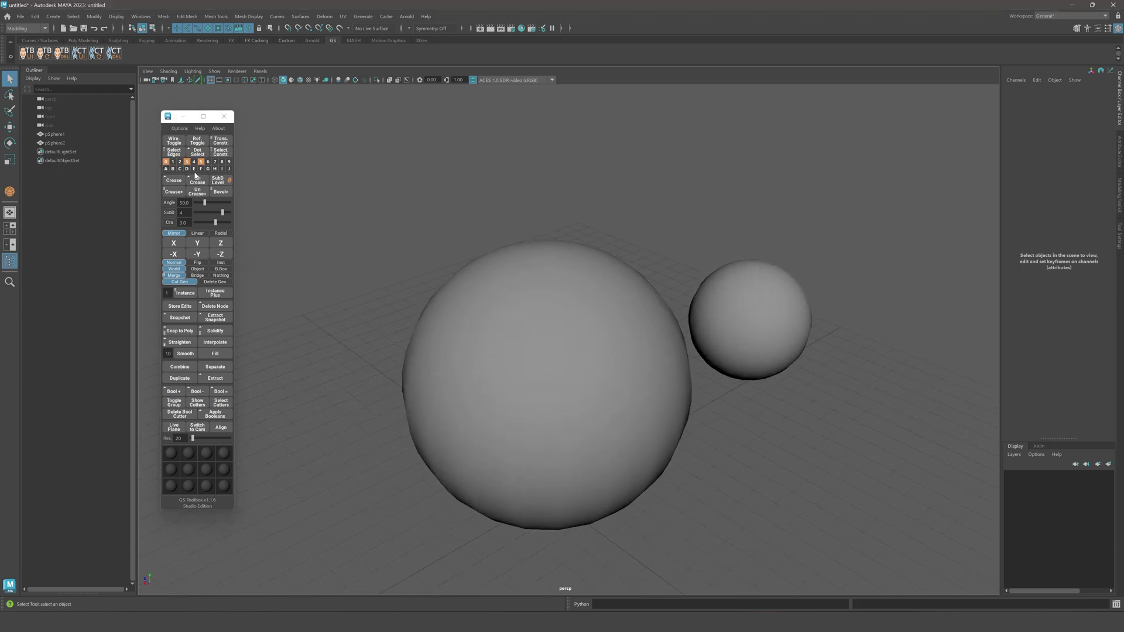
{"action": "left_click", "coordinate": [187, 163]}
{"action": "left_click", "coordinate": [187, 162]}
{"action": "left_click", "coordinate": [200, 162]}
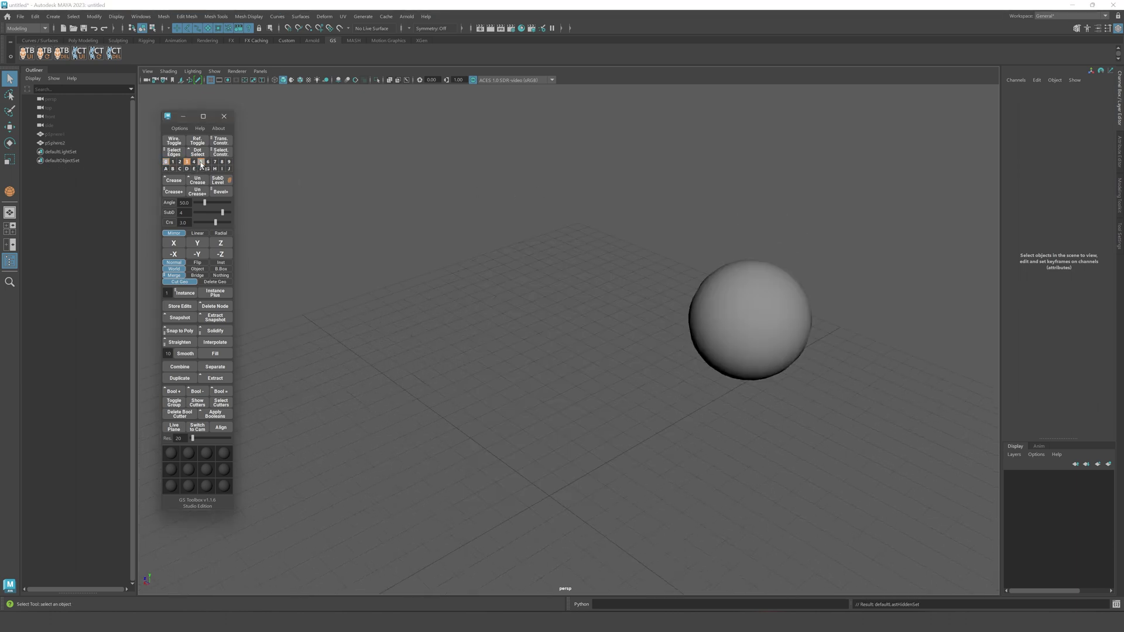
{"action": "left_click", "coordinate": [201, 163]}
{"action": "left_click_drag", "start_coordinate": [510, 208], "coordinate": [531, 216], "text": "alt"}
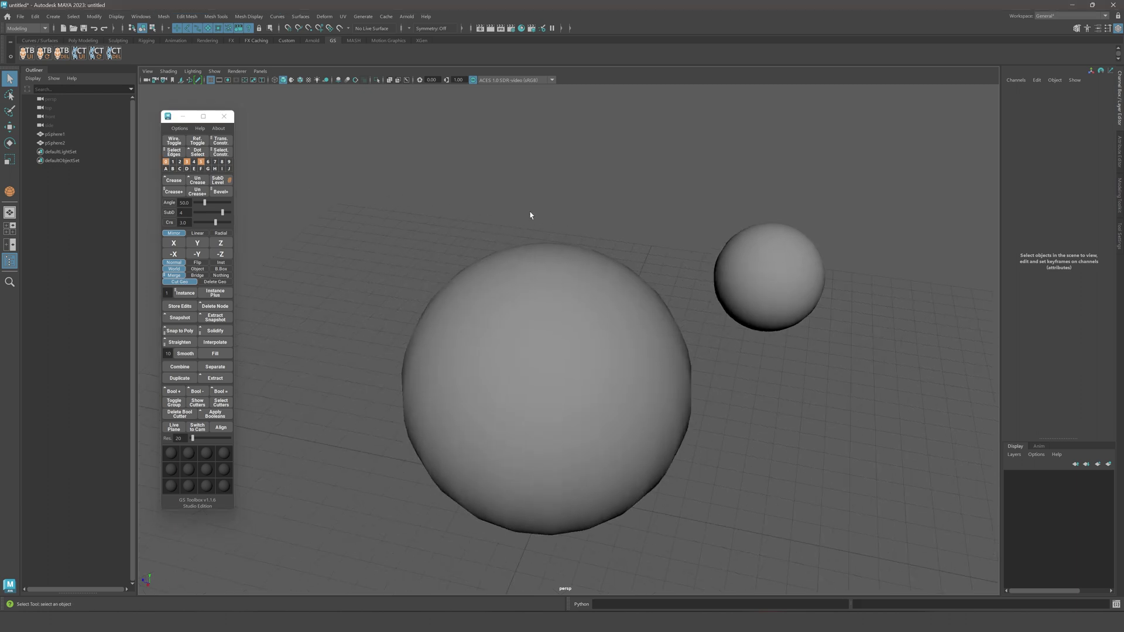
Clear the groups stored in slots 0, 3 and 5.
{"action": "left_click_drag", "start_coordinate": [288, 174], "coordinate": [348, 163], "text": "alt"}
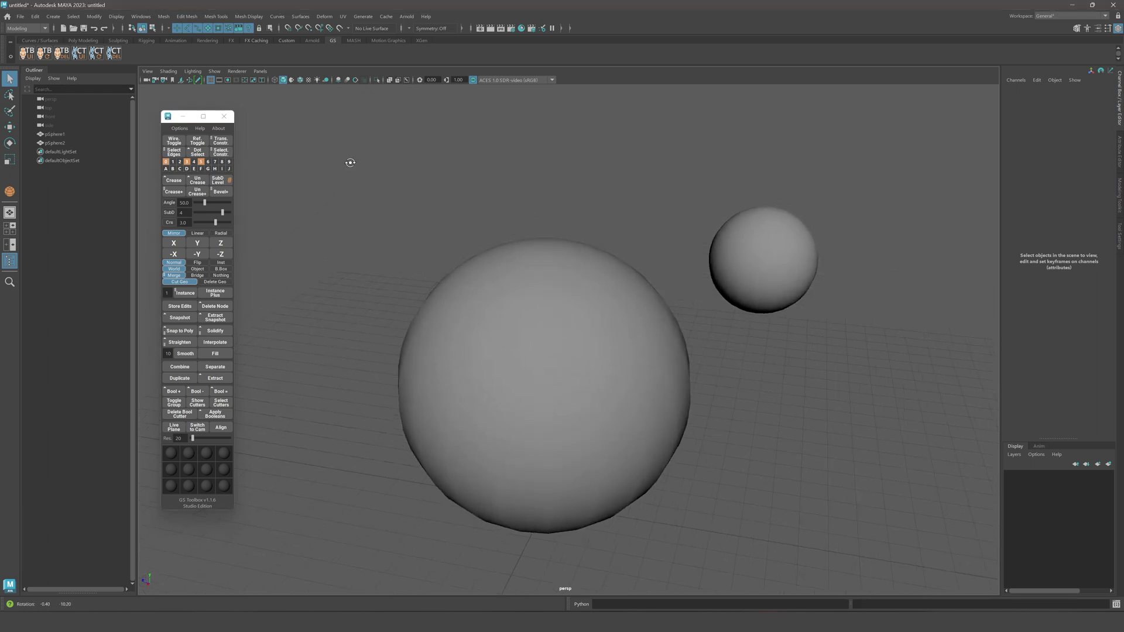
{"action": "right_click", "coordinate": [193, 169]}
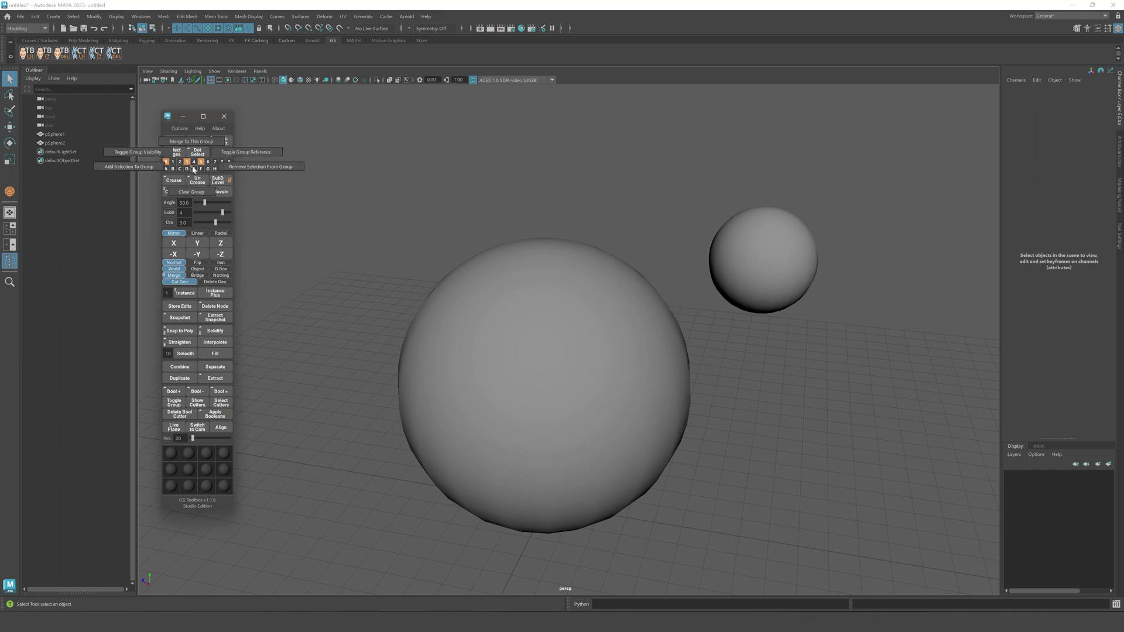
{"action": "right_click_drag", "start_coordinate": [204, 163], "coordinate": [198, 184]}
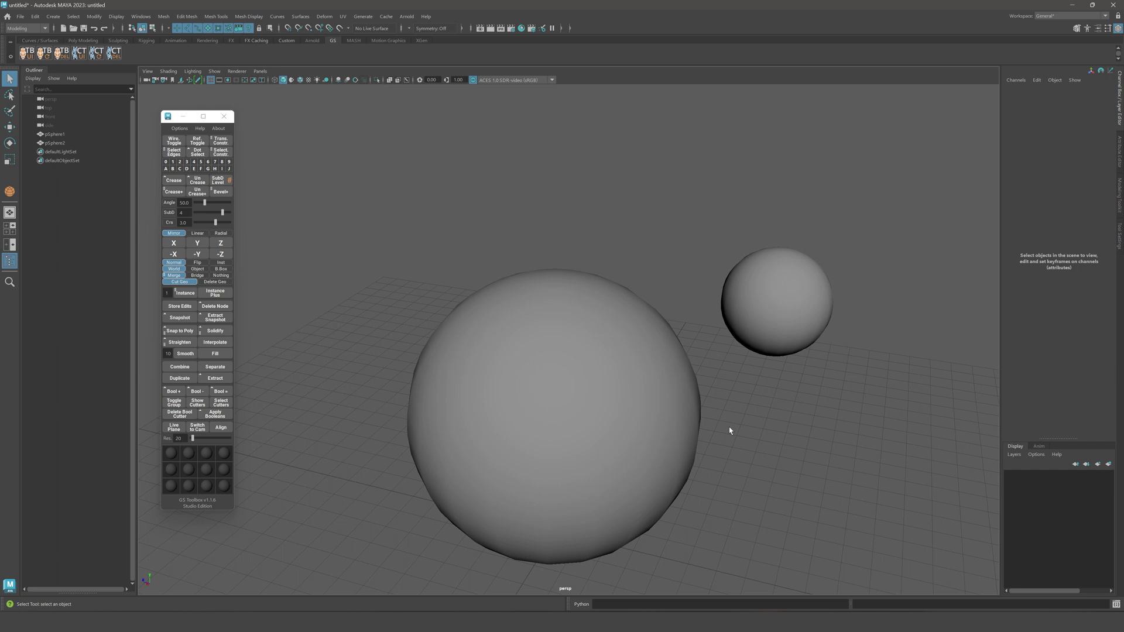
Move the small sphere until it overlaps the large sphere's upper side and show the Attribute Editor.
{"action": "left_click", "coordinate": [768, 316]}
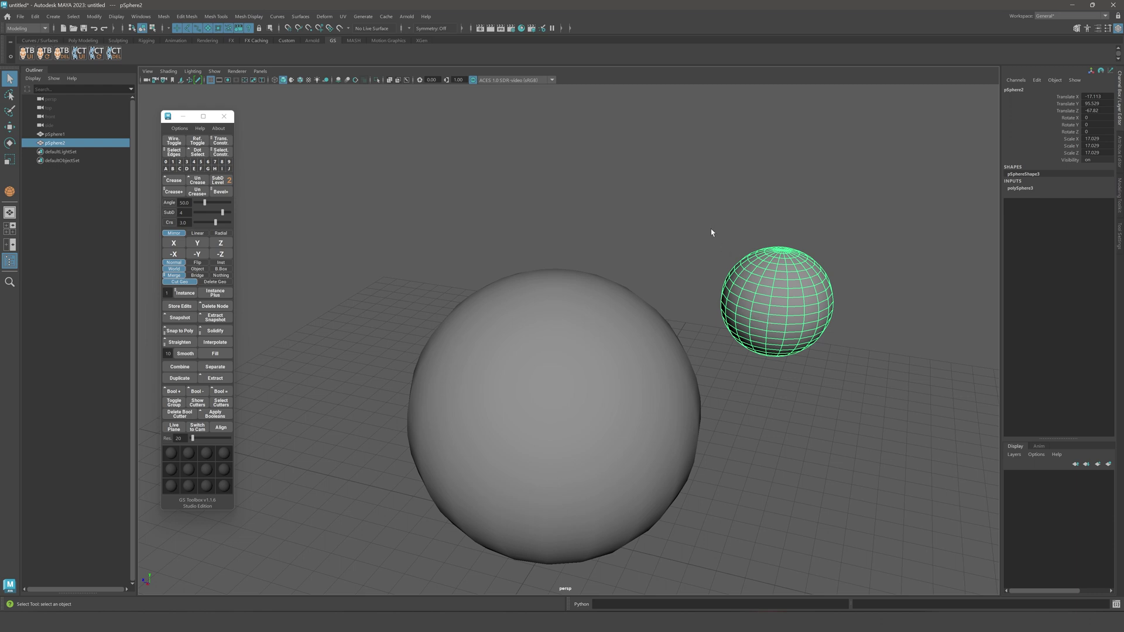
{"action": "middle_click_drag", "start_coordinate": [714, 234], "coordinate": [684, 250], "text": "alt"}
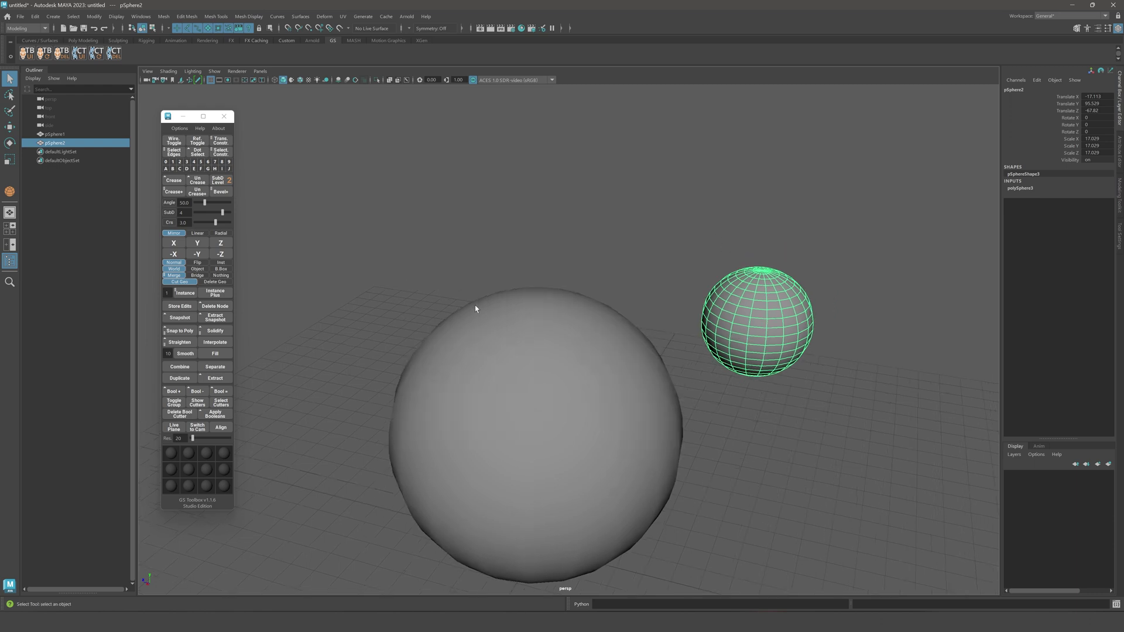
{"action": "middle_click_drag", "start_coordinate": [666, 309], "coordinate": [665, 288], "text": "alt"}
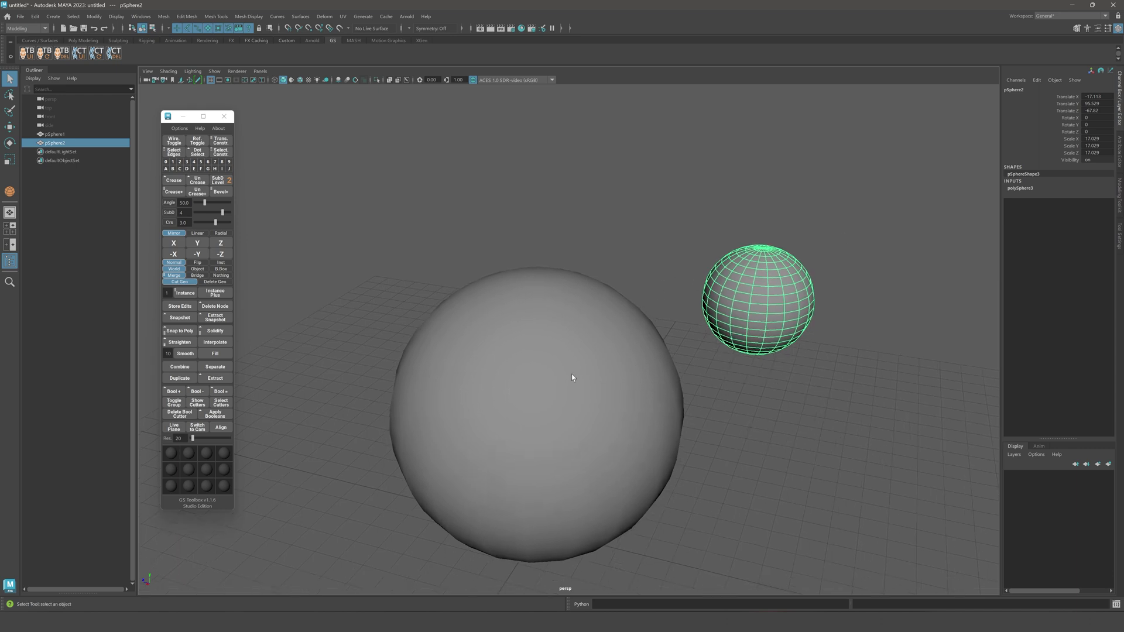
{"action": "left_click", "coordinate": [572, 374]}
{"action": "left_click", "coordinate": [744, 305]}
{"action": "key", "text": "q"}
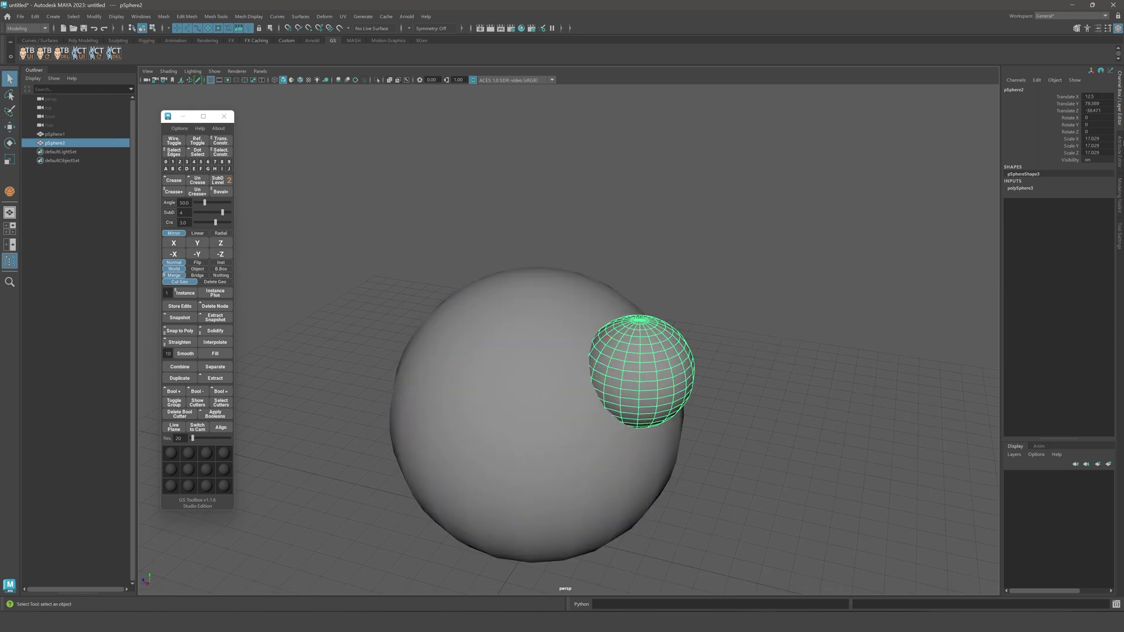
{"action": "key", "text": "ctrl+a"}
Subtract the small sphere from the large sphere with Maya's own Boolean difference.
{"action": "left_click", "coordinate": [521, 375]}
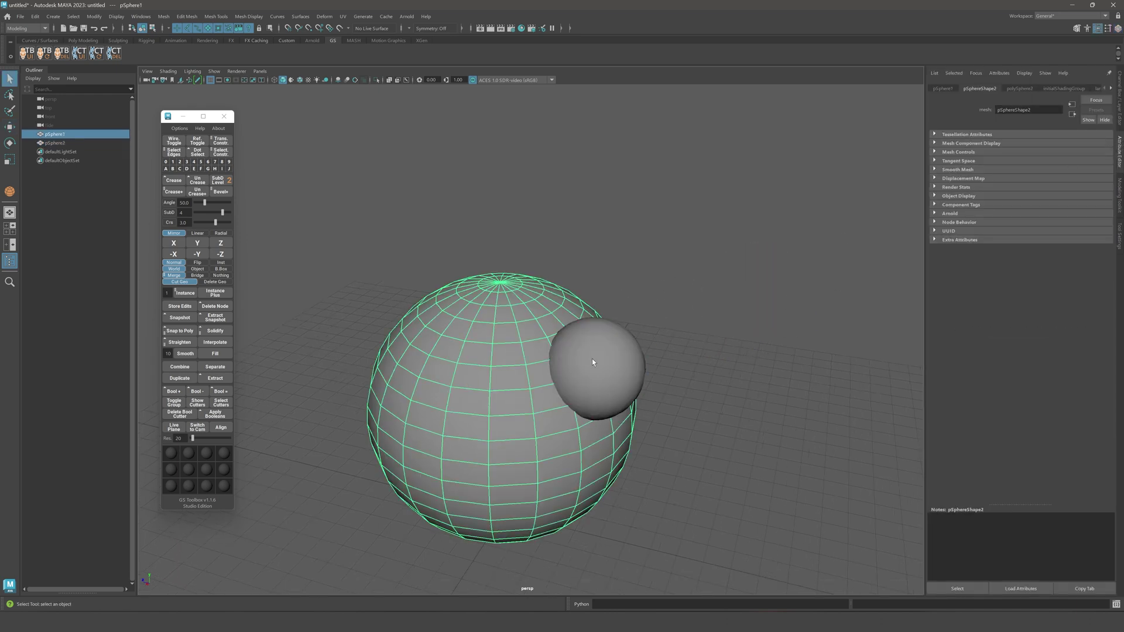
{"action": "left_click", "coordinate": [592, 361], "text": "shift"}
{"action": "right_click_drag", "start_coordinate": [736, 292], "coordinate": [811, 493], "text": "shift"}
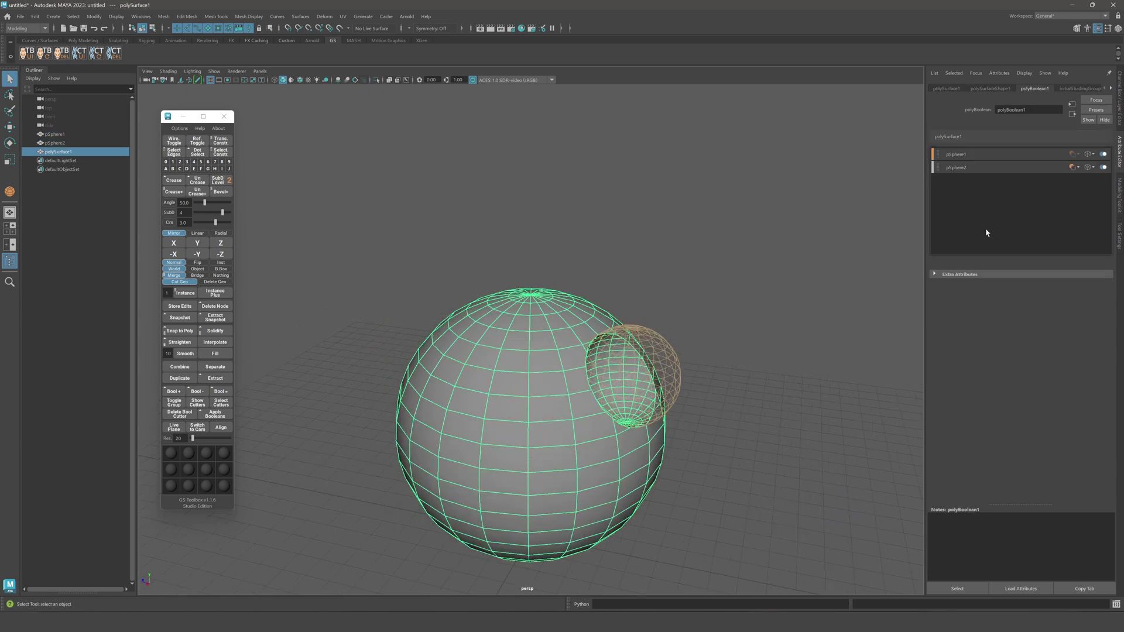
Select the pSphere1 and pSphere2 operands in turn in the Boolean node's operand stack.
{"action": "left_click", "coordinate": [998, 168]}
{"action": "left_click", "coordinate": [989, 154]}
{"action": "left_click", "coordinate": [989, 168]}
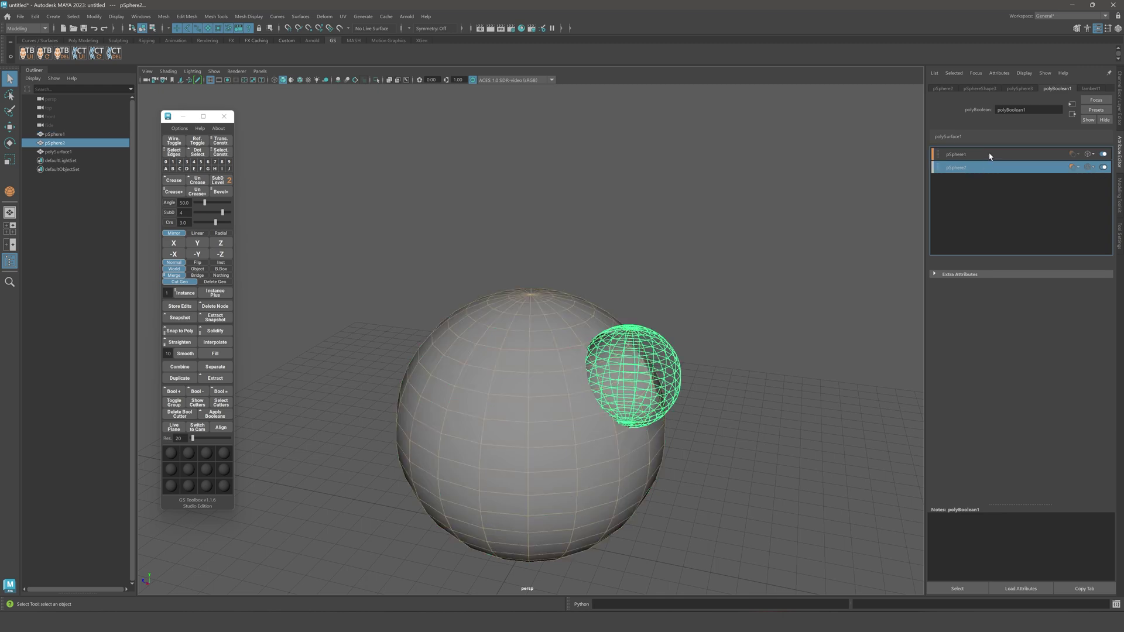
{"action": "left_click", "coordinate": [966, 154]}
Move the small cutter sphere slightly along the large sphere and reselect it to inspect the cut.
{"action": "left_click", "coordinate": [677, 369]}
{"action": "key", "text": "w"}
{"action": "left_click_drag", "start_coordinate": [590, 371], "coordinate": [620, 373]}
{"action": "left_click_drag", "start_coordinate": [705, 329], "coordinate": [787, 300], "text": "alt"}
{"action": "key", "text": "q"}
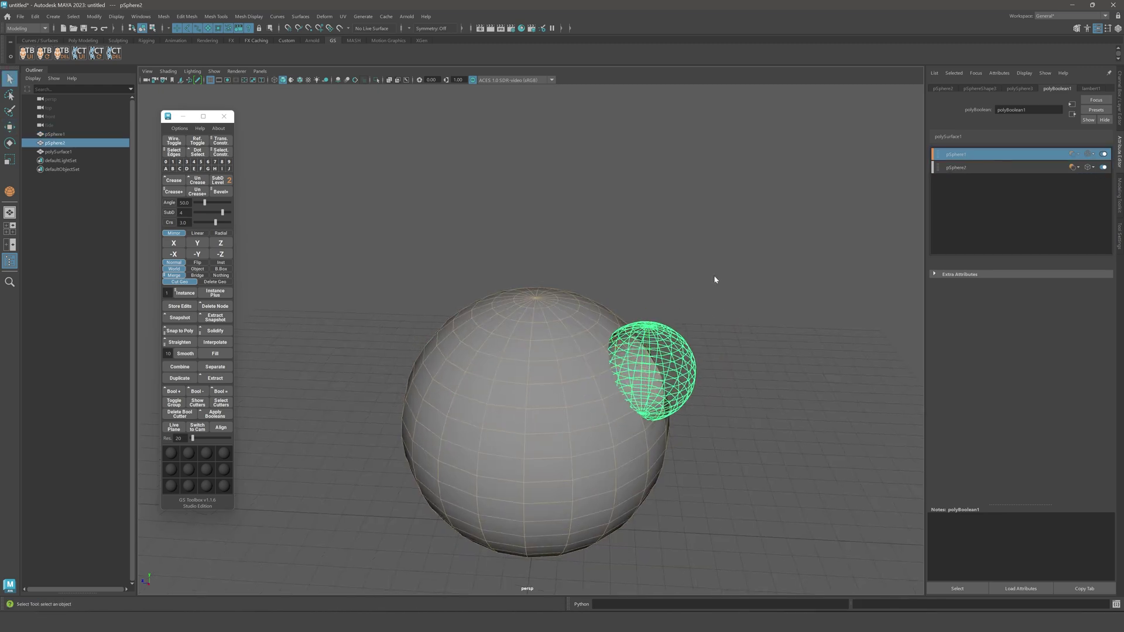
{"action": "left_click", "coordinate": [748, 256]}
{"action": "left_click_drag", "start_coordinate": [586, 281], "coordinate": [469, 291], "text": "alt"}
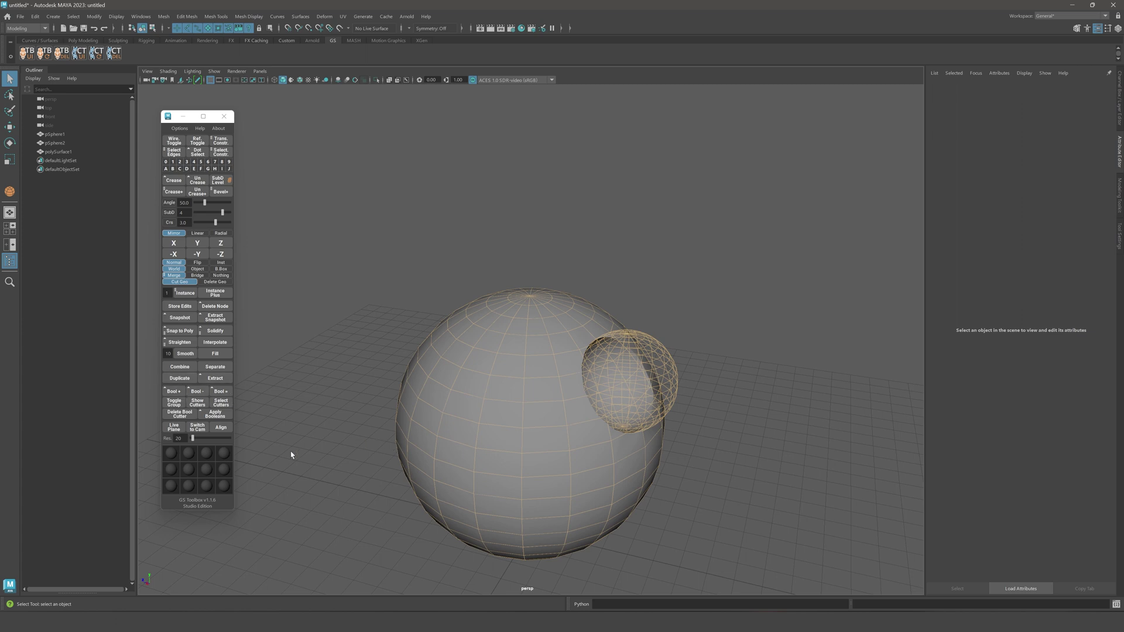
{"action": "left_click_drag", "start_coordinate": [654, 463], "coordinate": [664, 457], "text": "alt"}
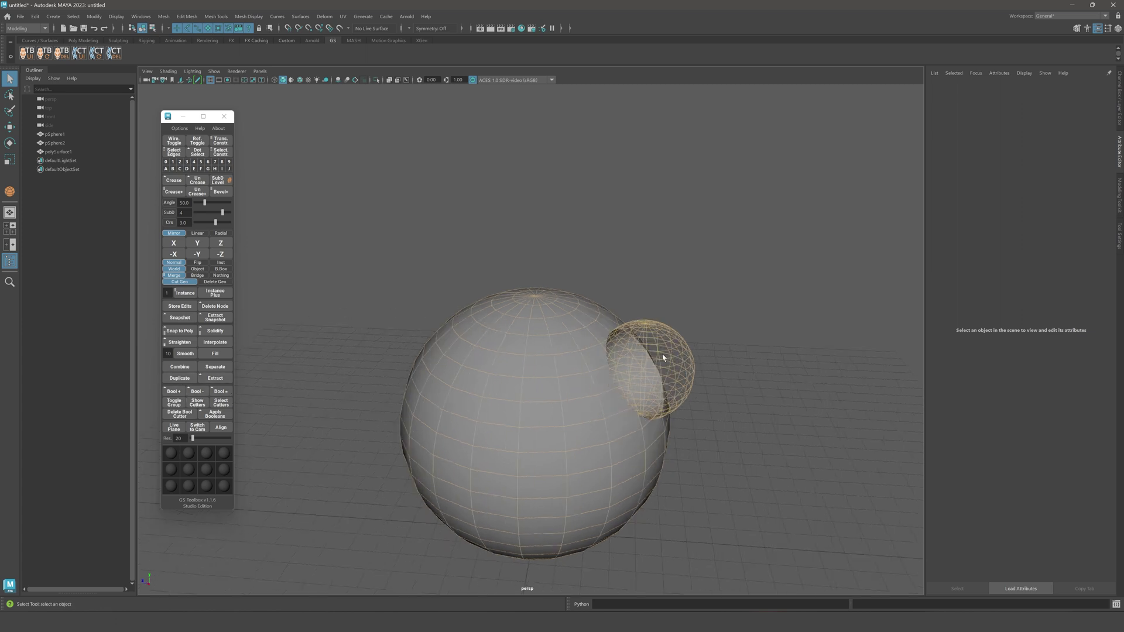
{"action": "left_click", "coordinate": [661, 353]}
{"action": "left_click_drag", "start_coordinate": [625, 361], "coordinate": [672, 380], "text": "alt"}
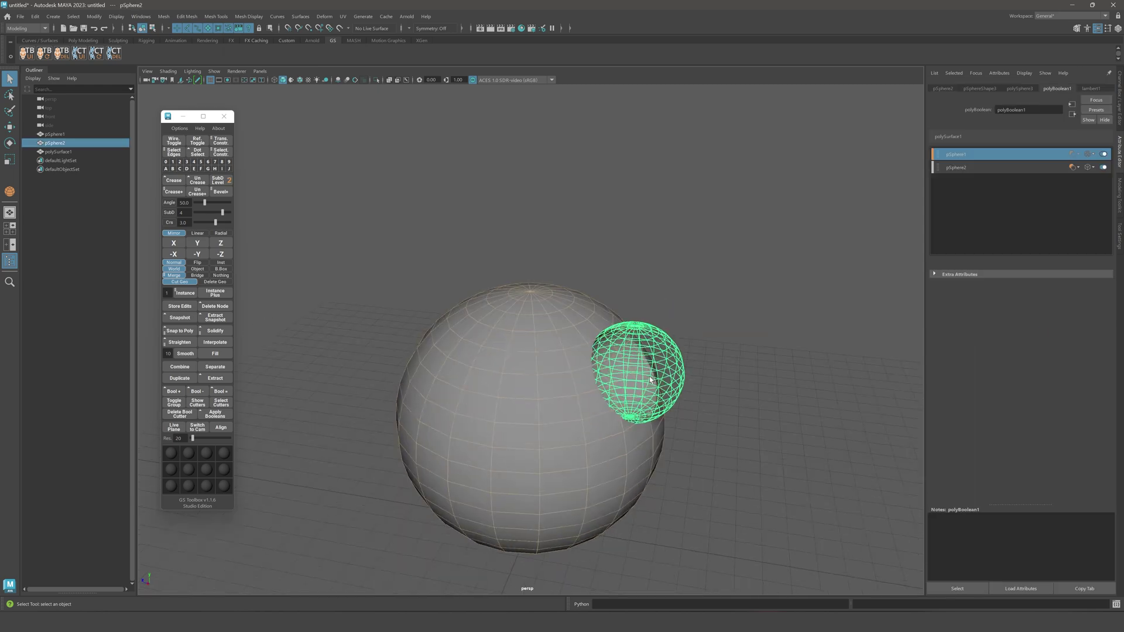
Undo the cutter changes and the Boolean difference back to two separate overlapping spheres.
{"action": "key", "text": "ctrl+z"}
{"action": "key", "text": "ctrl+z"}
{"action": "key", "text": "ctrl+z"}
{"action": "key", "text": "ctrl+z"}
{"action": "key", "text": "ctrl+z"}
{"action": "key", "text": "ctrl+z"}
{"action": "key", "text": "ctrl+z"}
{"action": "key", "text": "ctrl+z"}
{"action": "key", "text": "ctrl+z"}
{"action": "key", "text": "ctrl+z"}
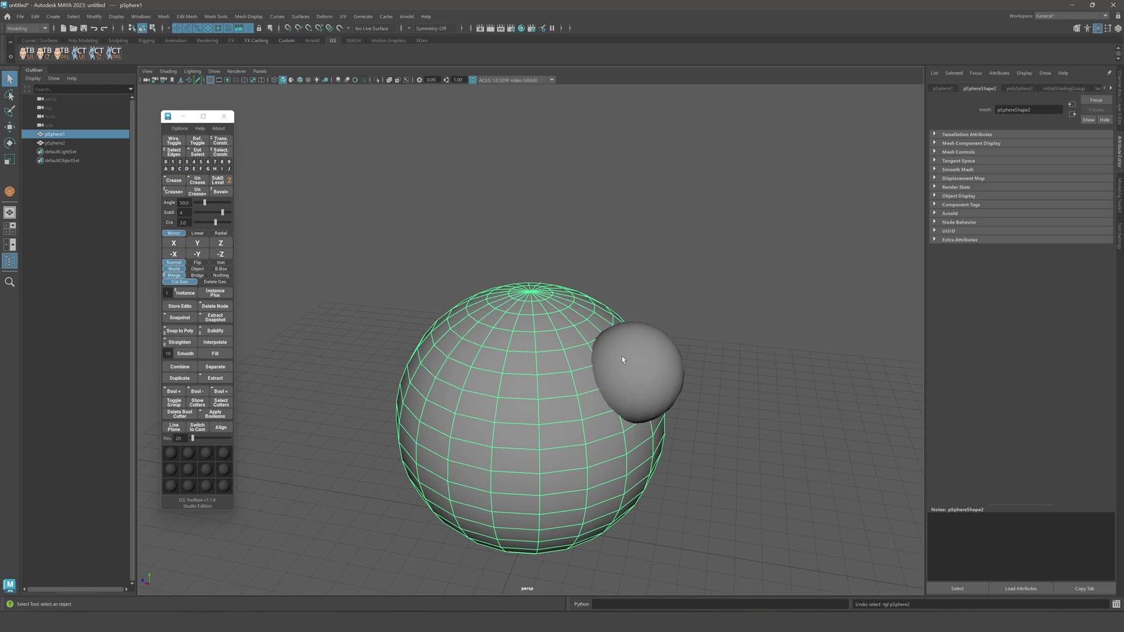
Add the small sphere to the selection and subtract it from the large sphere with GS Toolbox's Bool - operation.
{"action": "left_click", "coordinate": [608, 367], "text": "shift"}
{"action": "left_click_drag", "start_coordinate": [464, 352], "coordinate": [457, 328], "text": "alt"}
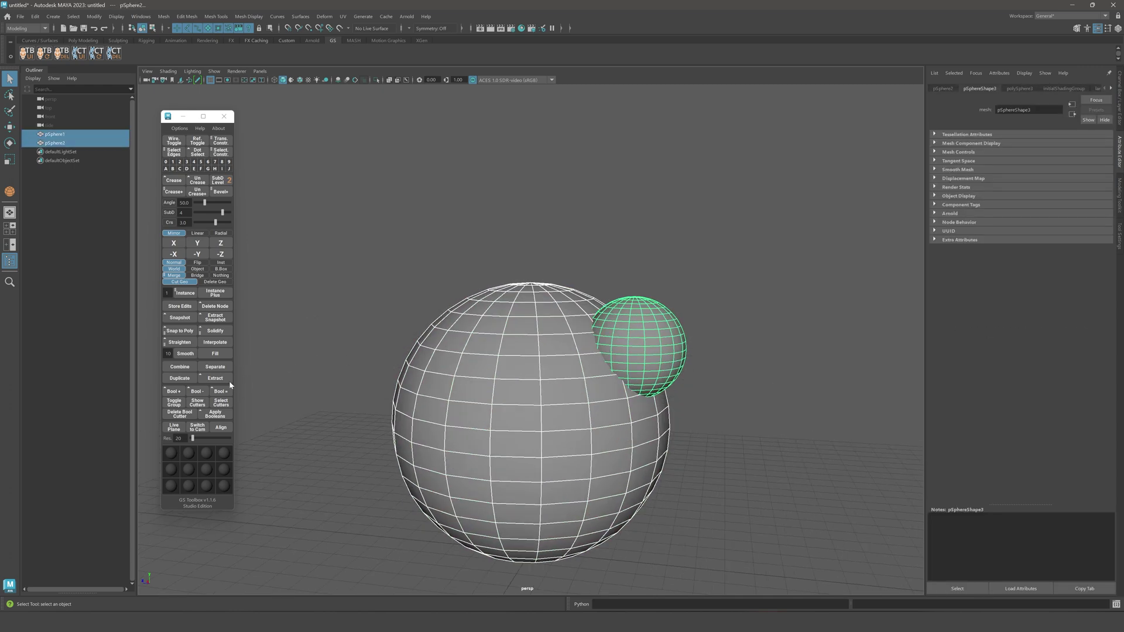
{"action": "left_click", "coordinate": [199, 395]}
{"action": "mouse_move", "coordinate": [672, 381]}
{"action": "left_mouse_down", "text": "alt"}
{"action": "mouse_move", "coordinate": [647, 389]}
{"action": "mouse_move", "coordinate": [689, 389]}
{"action": "left_mouse_up", "text": "alt"}
Select the wireframe cutter sphere, adjust its position and scale it up uniformly to about twice its size.
{"action": "left_click", "coordinate": [675, 339]}
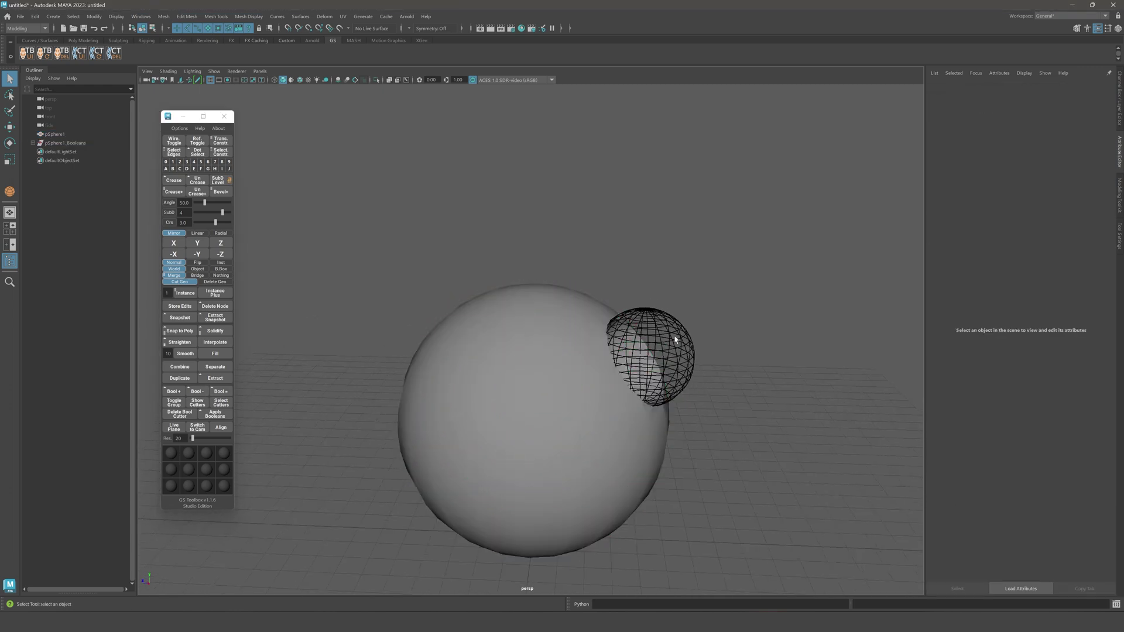
{"action": "key", "text": "w"}
{"action": "left_click_drag", "start_coordinate": [675, 339], "coordinate": [727, 389]}
{"action": "key", "text": "r"}
{"action": "left_click_drag", "start_coordinate": [644, 358], "coordinate": [820, 376]}
{"action": "key", "text": "q"}
{"action": "left_click", "coordinate": [798, 378]}
{"action": "left_click_drag", "start_coordinate": [706, 343], "coordinate": [741, 369]}
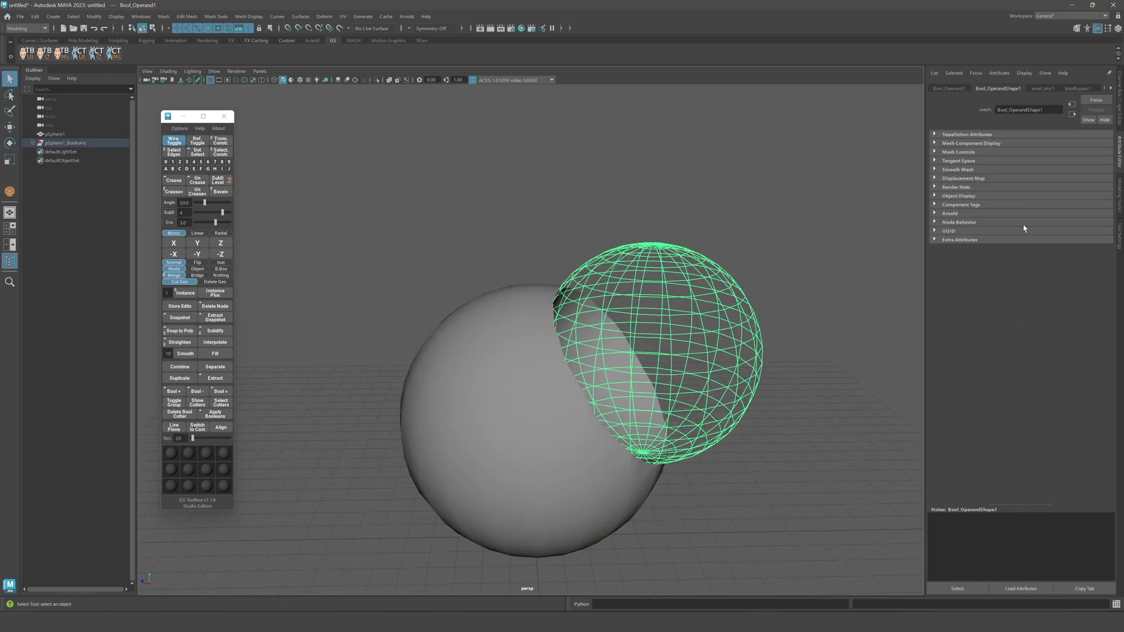
Scale the wireframe cutter sphere down uniformly to about half its size and reselect it to check the cut.
{"action": "left_click", "coordinate": [1120, 147]}
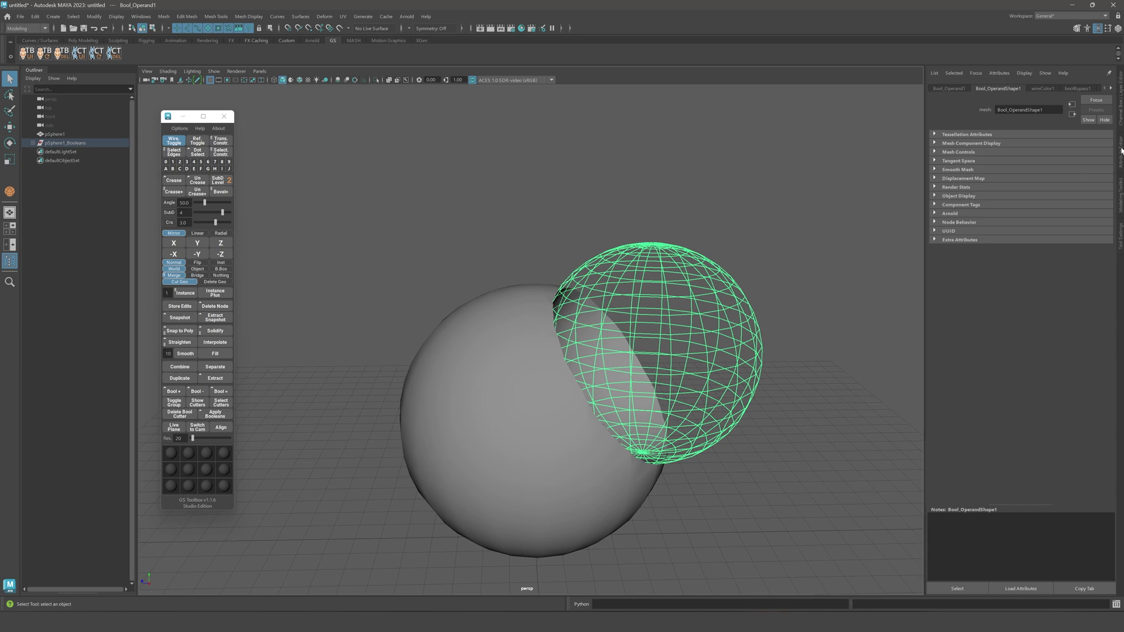
{"action": "left_click", "coordinate": [1121, 145]}
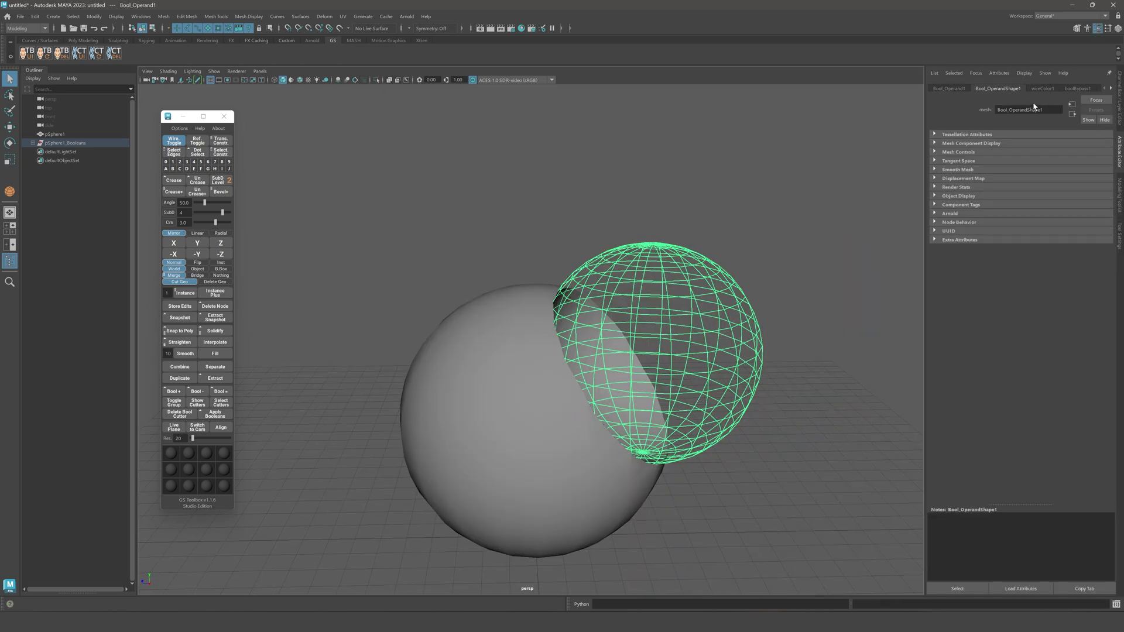
{"action": "left_click", "coordinate": [768, 175]}
{"action": "left_click_drag", "start_coordinate": [701, 319], "coordinate": [716, 372]}
{"action": "key", "text": "r"}
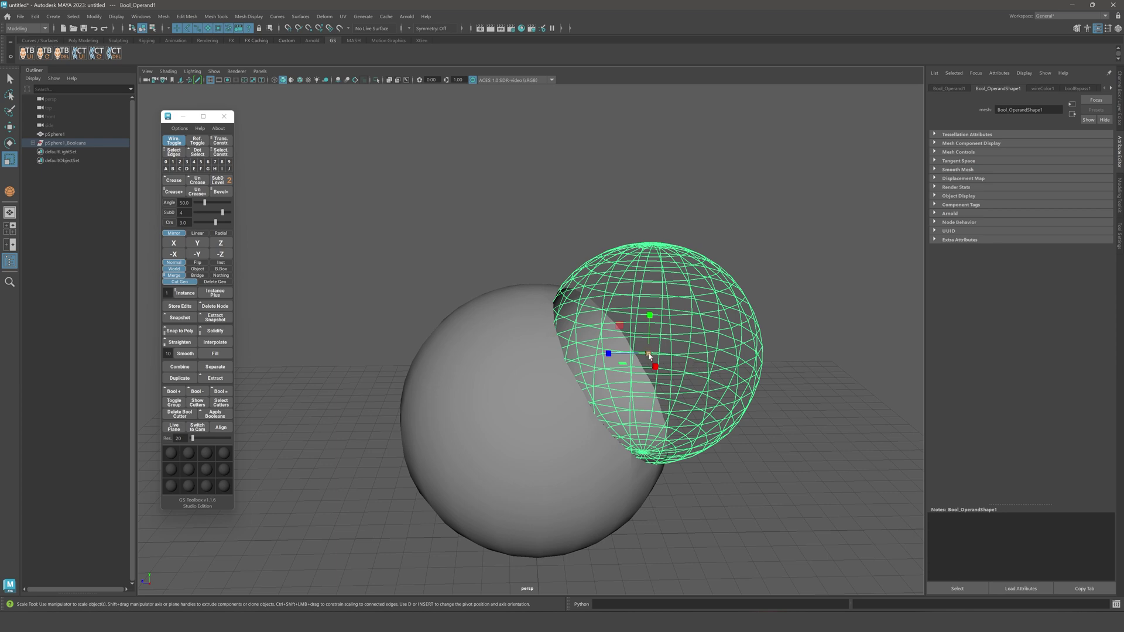
{"action": "left_click_drag", "start_coordinate": [648, 354], "coordinate": [574, 353]}
{"action": "left_click", "coordinate": [725, 330]}
{"action": "key", "text": "q"}
{"action": "left_click_drag", "start_coordinate": [666, 347], "coordinate": [658, 368]}
{"action": "key", "text": "w"}
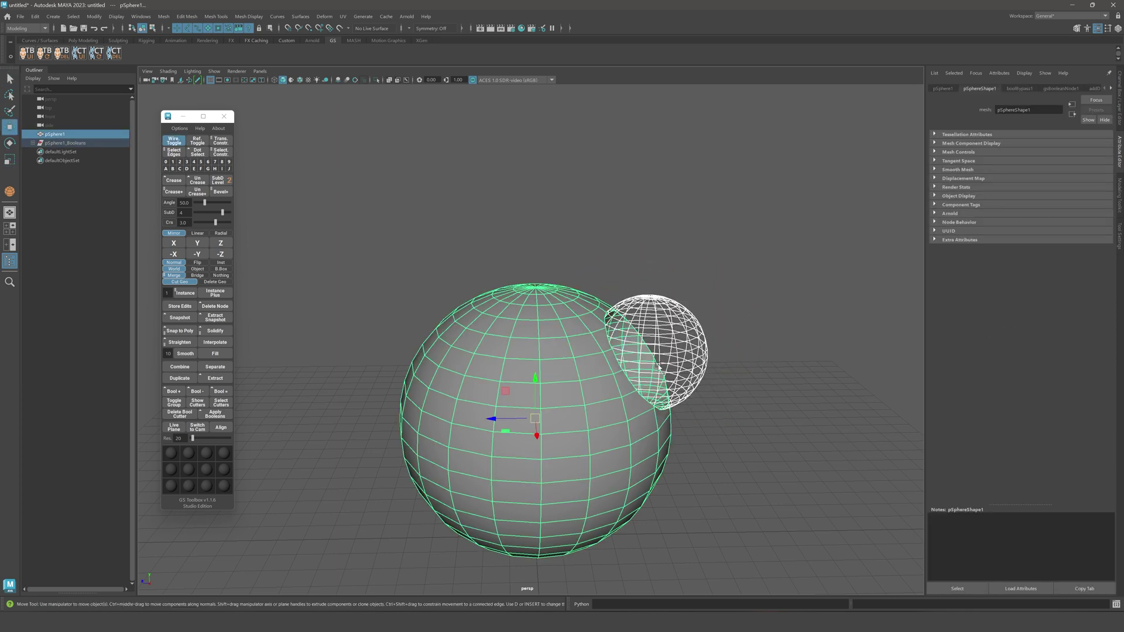
{"action": "left_click", "coordinate": [664, 358]}
{"action": "left_click", "coordinate": [698, 335]}
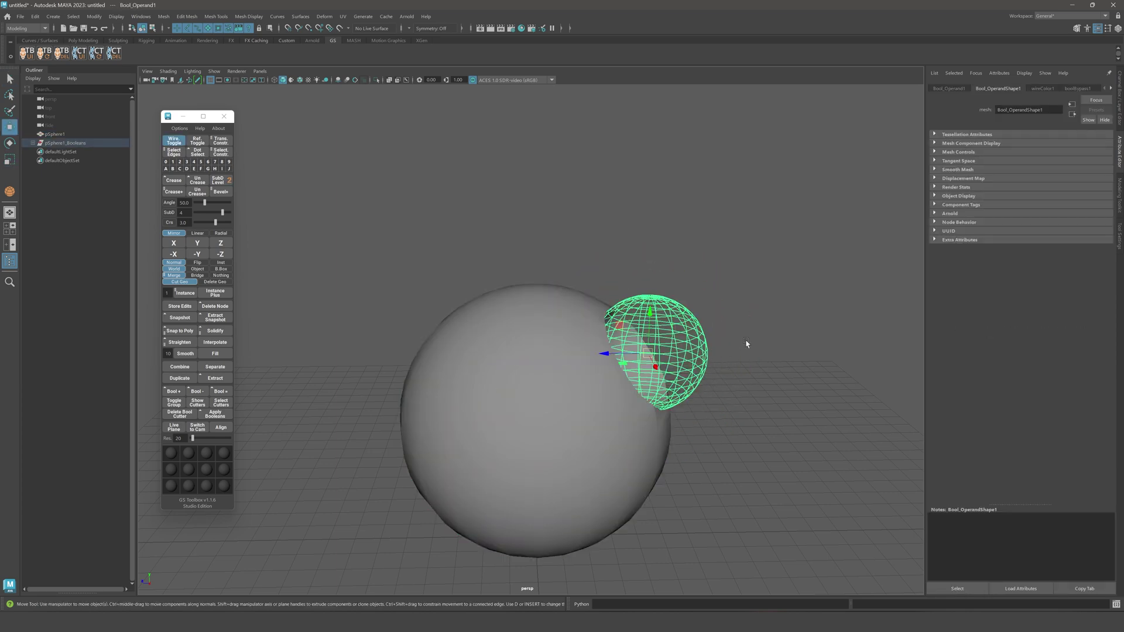
Create a polygon cube on the upper surface of the large sphere and scale it up uniformly to about 27.
{"action": "left_click", "coordinate": [745, 342]}
{"action": "right_click_drag", "start_coordinate": [755, 319], "coordinate": [755, 344], "text": "shift"}
{"action": "key", "text": "v"}
{"action": "left_click", "coordinate": [554, 297]}
{"action": "key", "text": "r"}
{"action": "left_click_drag", "start_coordinate": [558, 291], "coordinate": [622, 301]}
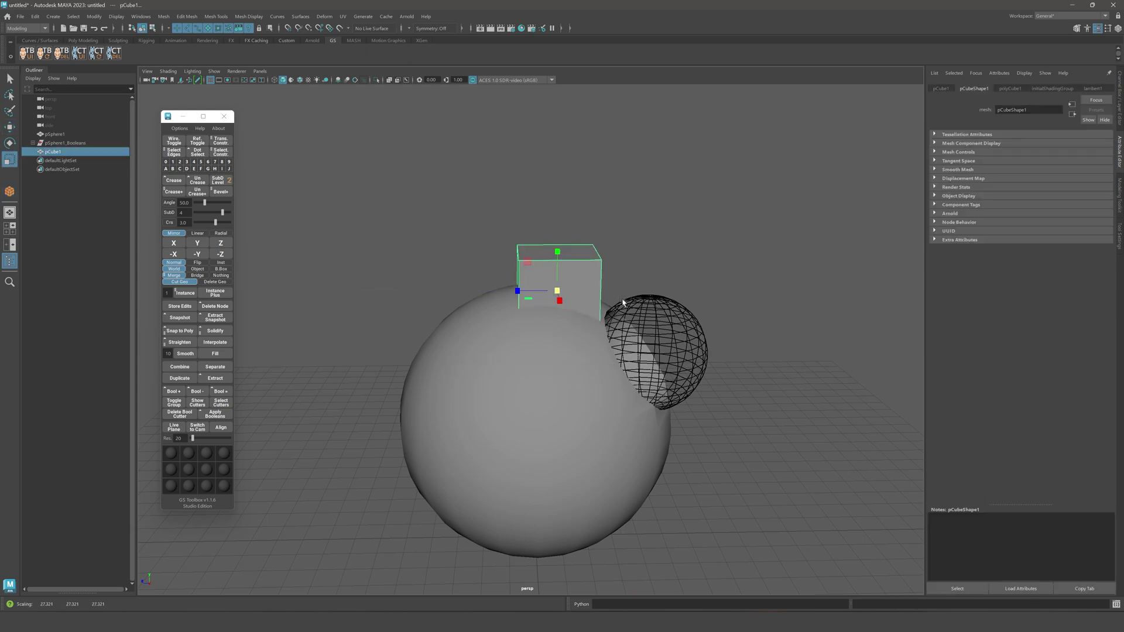
Select the large sphere and the cube, and subtract the cube from the sphere with GS Toolbox's Bool - operation.
{"action": "key", "text": "q"}
{"action": "left_click", "coordinate": [589, 332]}
{"action": "left_click", "coordinate": [567, 287], "text": "shift"}
{"action": "left_click", "coordinate": [200, 395]}
{"action": "left_click_drag", "start_coordinate": [521, 356], "coordinate": [498, 401], "text": "alt"}
{"action": "left_click", "coordinate": [672, 375]}
{"action": "left_click", "coordinate": [687, 379]}
{"action": "middle_click_drag", "start_coordinate": [703, 381], "coordinate": [712, 357], "text": "alt"}
{"action": "left_click", "coordinate": [713, 360]}
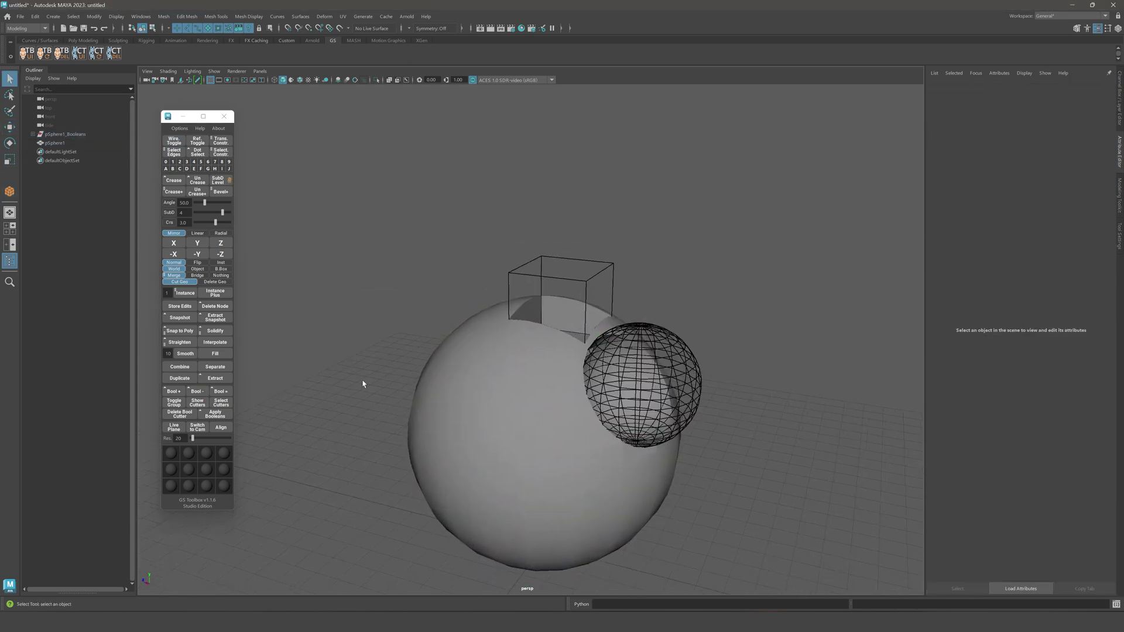
Select the wireframe cutter sphere and remove its cut from the large sphere with Delete Bool Cutter.
{"action": "left_click_drag", "start_coordinate": [706, 381], "coordinate": [697, 378]}
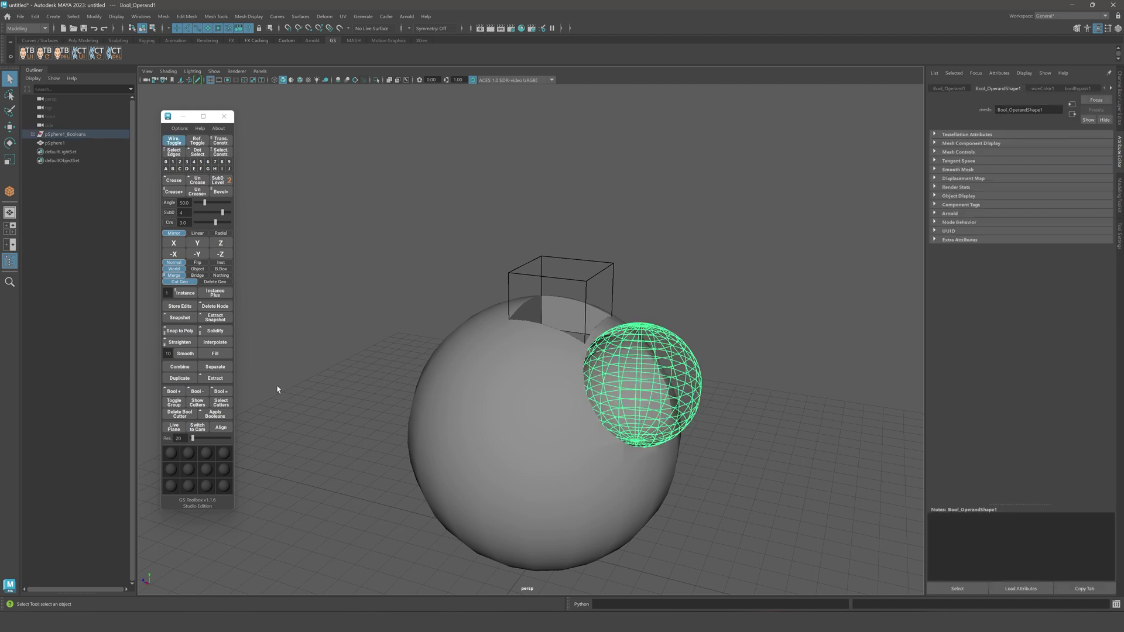
{"action": "left_click", "coordinate": [180, 405]}
{"action": "left_click", "coordinate": [640, 395]}
{"action": "key", "text": "w"}
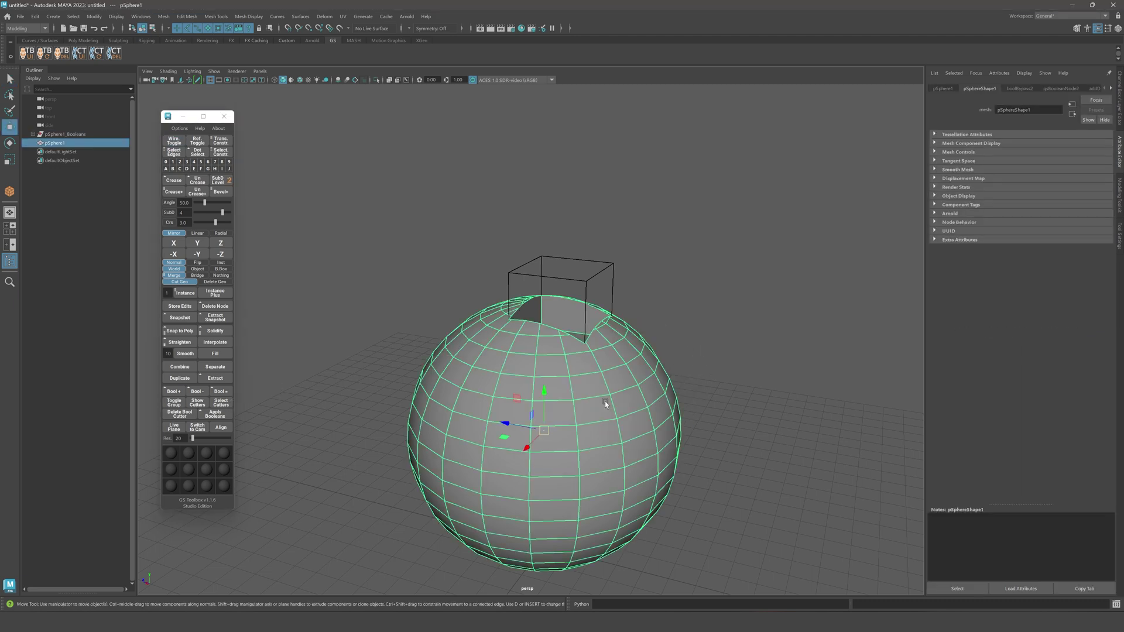
Select the wireframe cube cutter and scale it up uniformly to about twice its size.
{"action": "left_click", "coordinate": [599, 265]}
{"action": "left_click_drag", "start_coordinate": [683, 292], "coordinate": [712, 331], "text": "alt"}
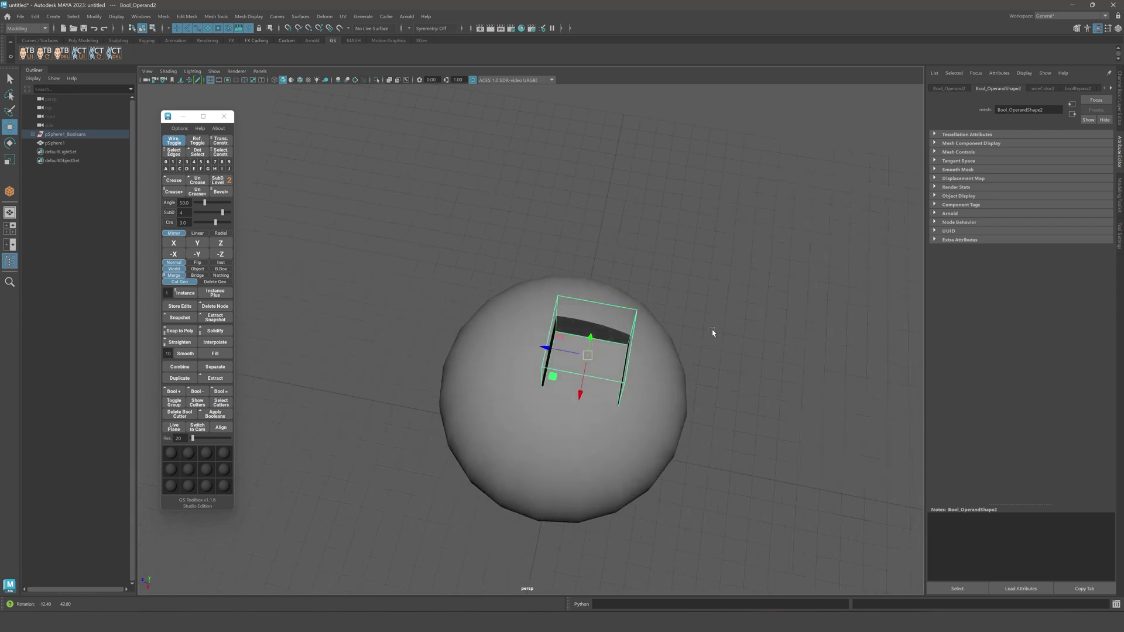
{"action": "key", "text": "r"}
{"action": "left_click_drag", "start_coordinate": [588, 355], "coordinate": [741, 318]}
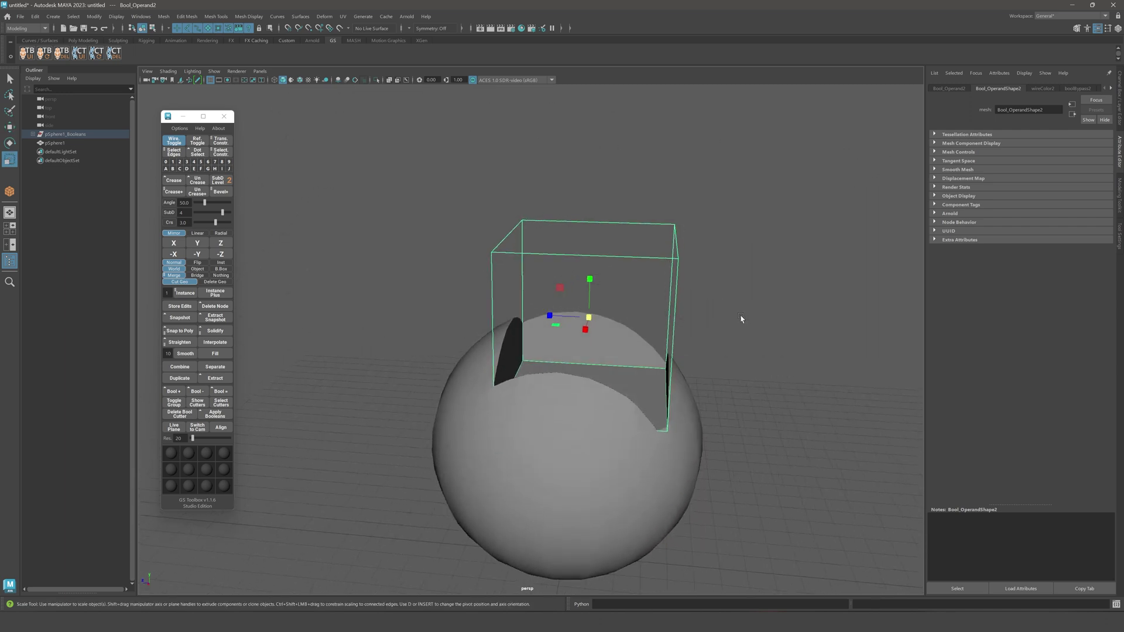
Move the cube cutter slightly upward and sideways along the large sphere, and deselect it.
{"action": "key", "text": "w"}
{"action": "left_click_drag", "start_coordinate": [590, 279], "coordinate": [595, 254]}
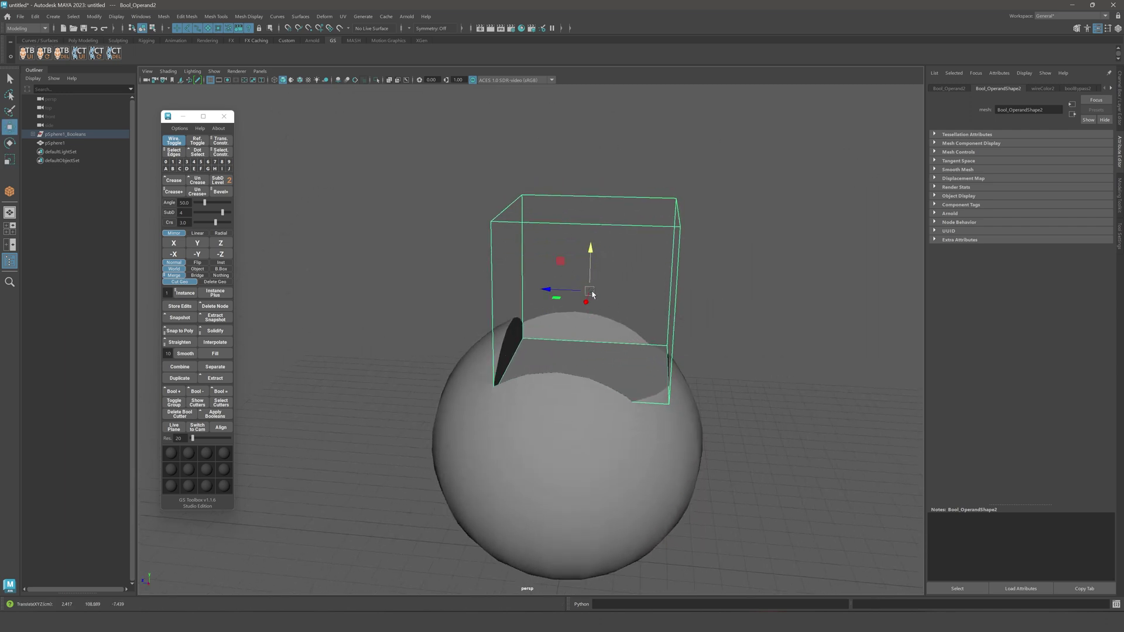
{"action": "mouse_move", "coordinate": [593, 295]}
{"action": "left_mouse_down"}
{"action": "mouse_move", "coordinate": [557, 293]}
{"action": "mouse_move", "coordinate": [574, 295]}
{"action": "left_mouse_up"}
{"action": "left_click", "coordinate": [694, 340]}
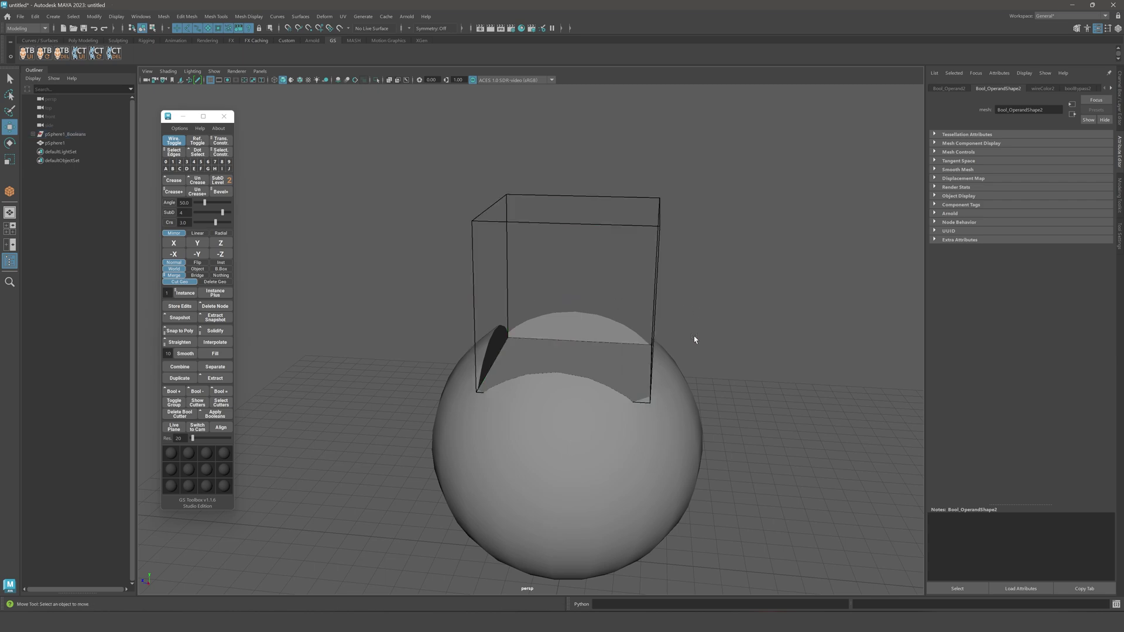
{"action": "key", "text": "q"}
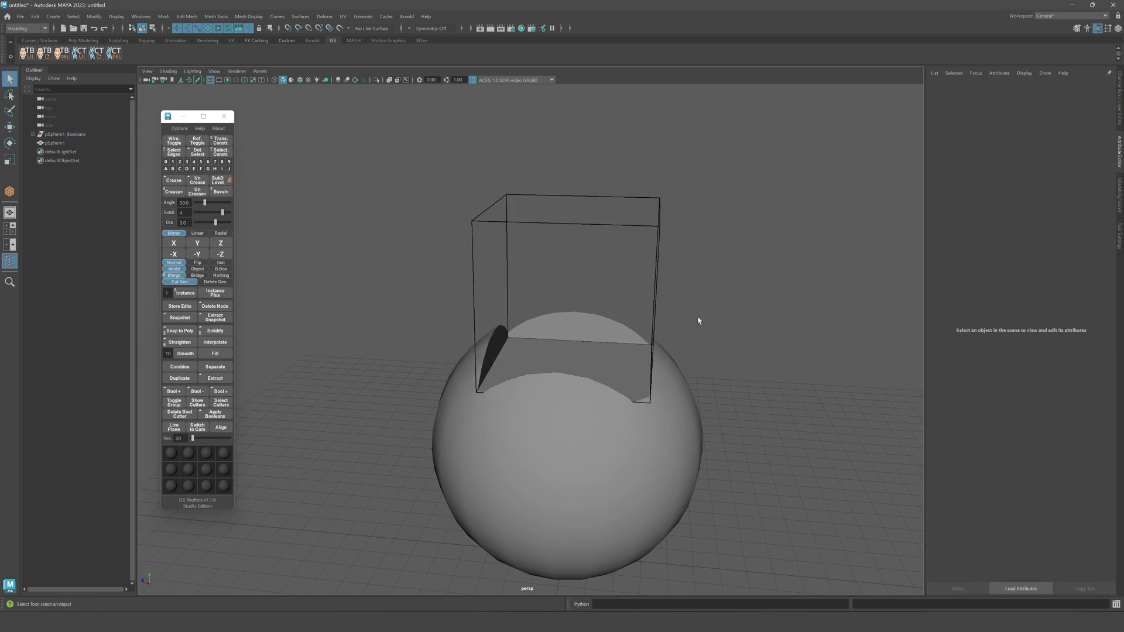